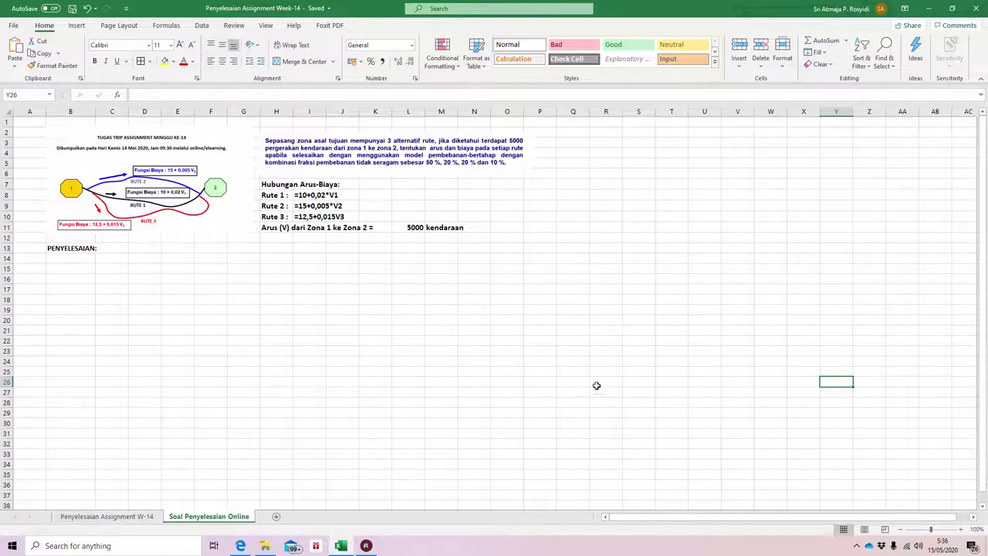
# - Enter the step heading "Langkah 1:" in cell B15, below PENYELESAIAN
pyautogui.click(78, 268)
pyautogui.write('Langkah ')
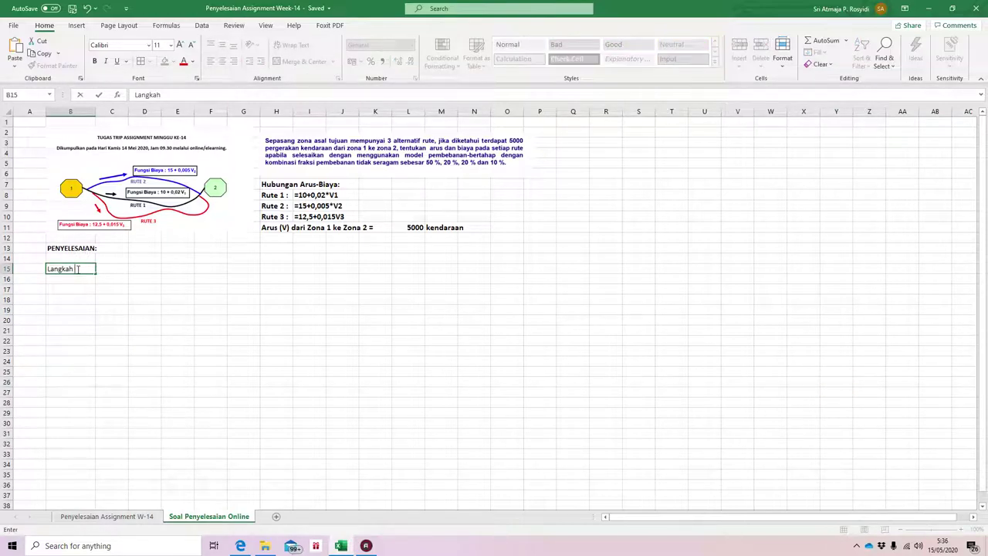
pyautogui.write('1:')
pyautogui.press('Return')
# - Enter "Membuat tabel pembagian arus dari zona 1 ke zona 2 yang melewati 3 rute dengan mekanisme pembebanan bertahap" in B16
pyautogui.write('Me')
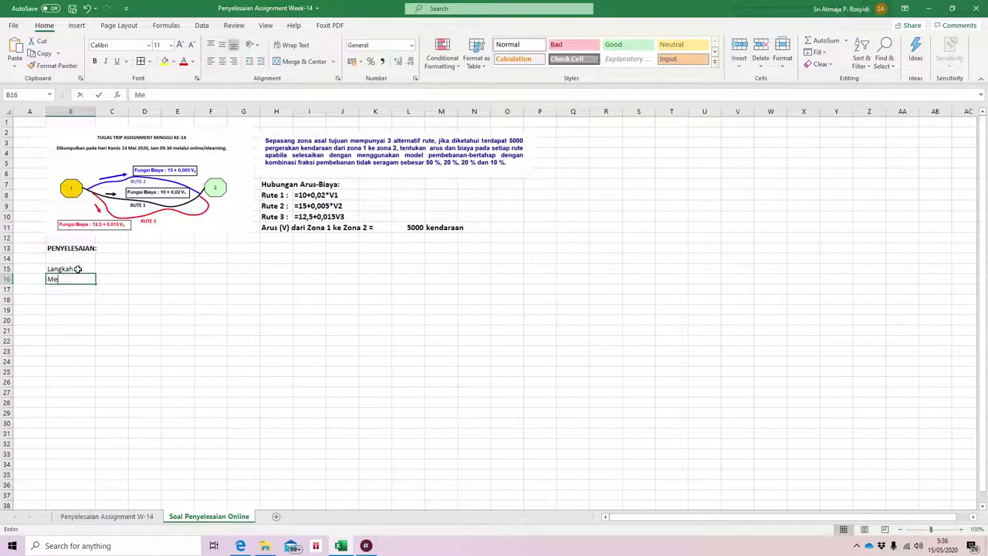
pyautogui.write('mbuat t')
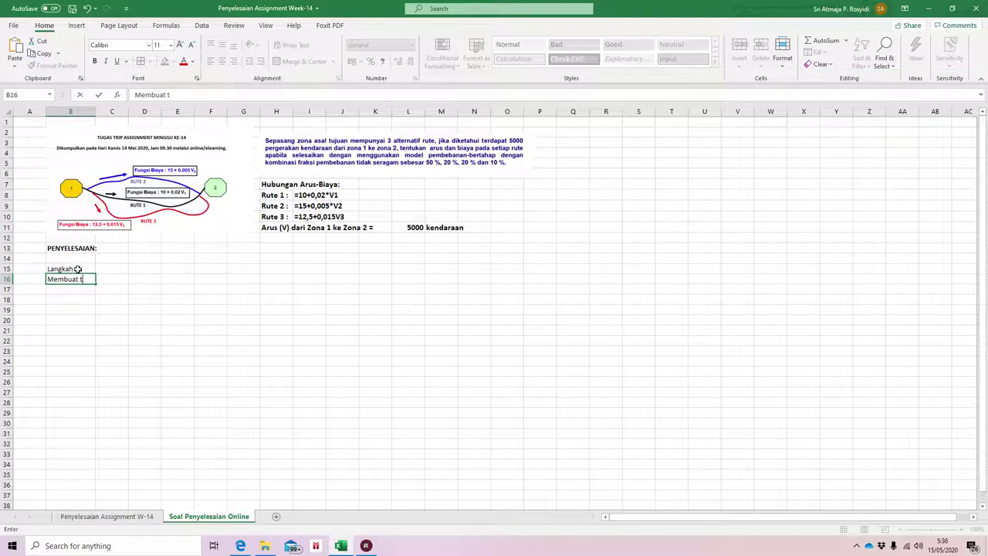
pyautogui.write('abel pembagian arus')
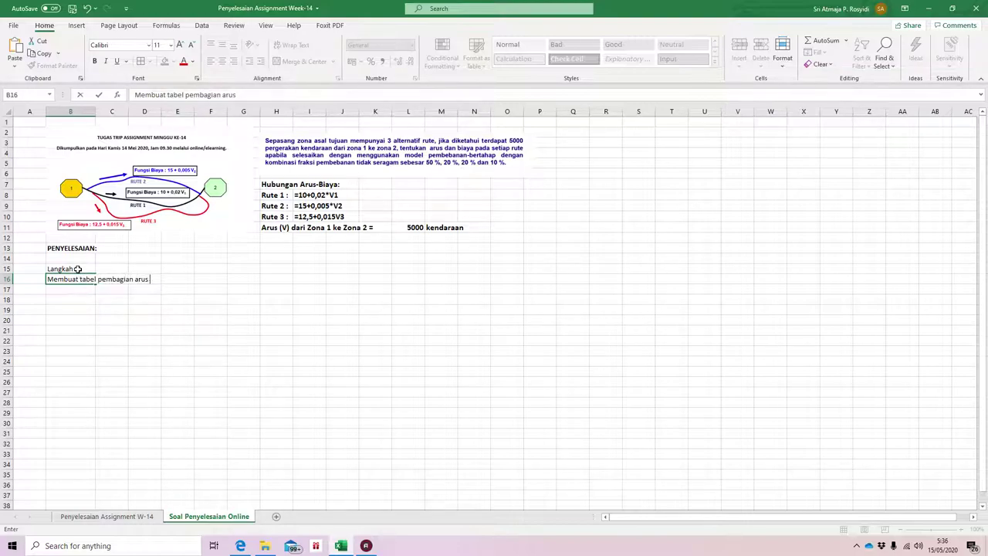
pyautogui.write(' dar')
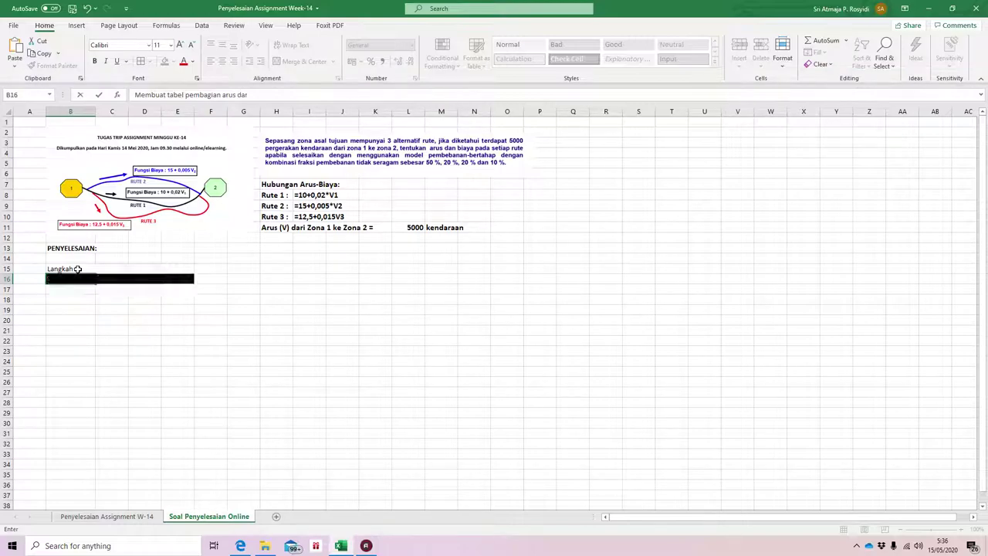
pyautogui.write('i zona 1 k')
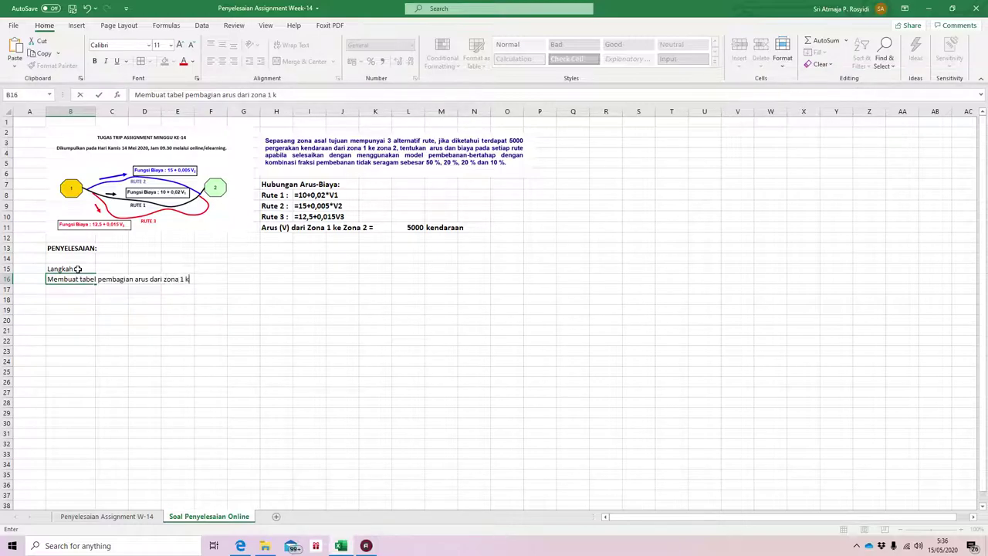
pyautogui.write('e zona 2 yang melewa')
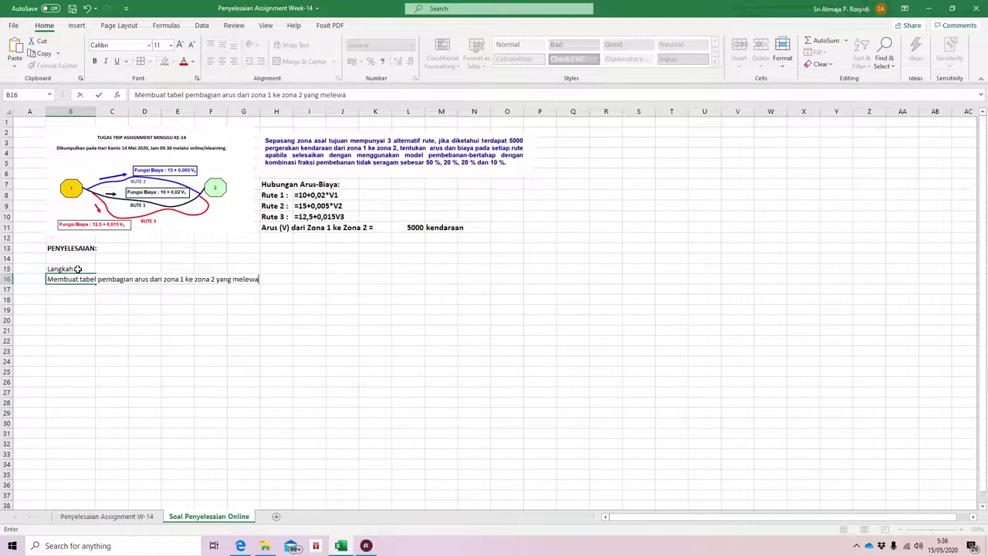
pyautogui.write('ti 3 rute dengan mekanisme pe')
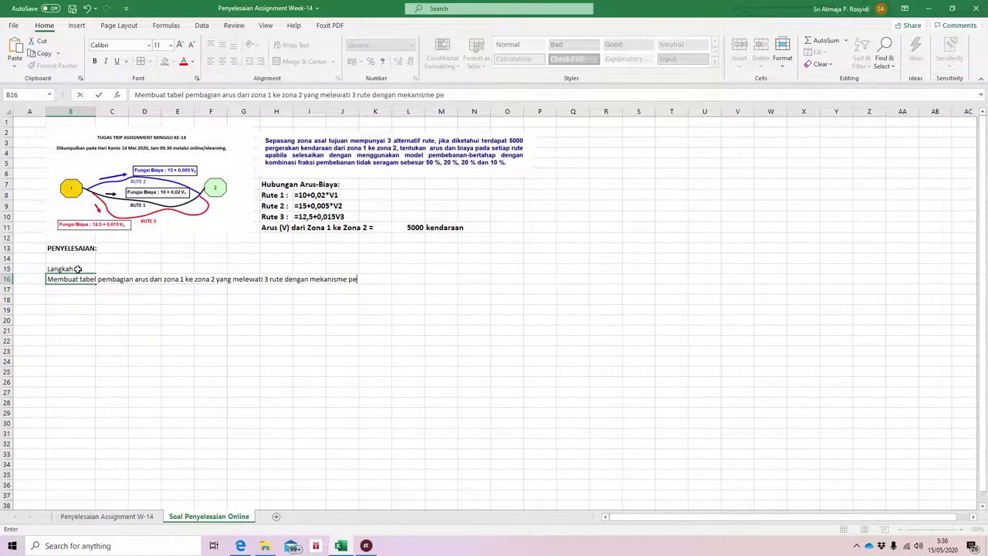
pyautogui.write('mbebanan bertahap')
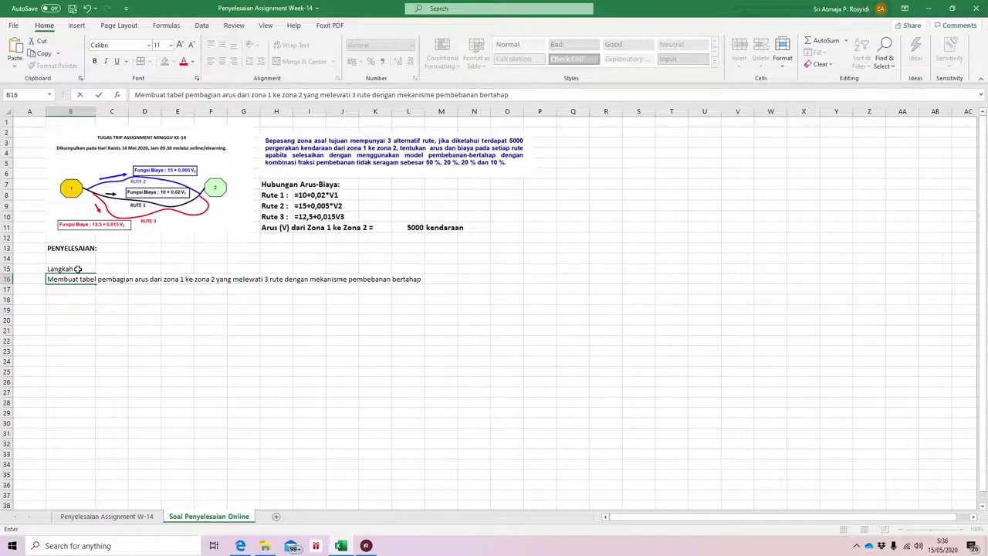
pyautogui.press('Return')
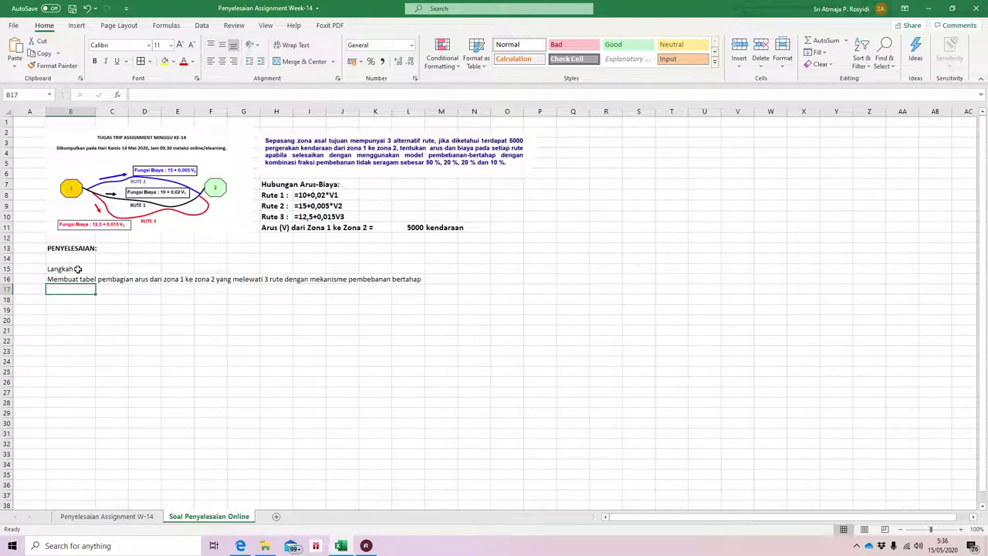
# - Enter the table headings "Pembebanan Ke-", "Fraksi (%)" and "Fraksi (Arus)" in cells B18 to D18
pyautogui.press('Return')
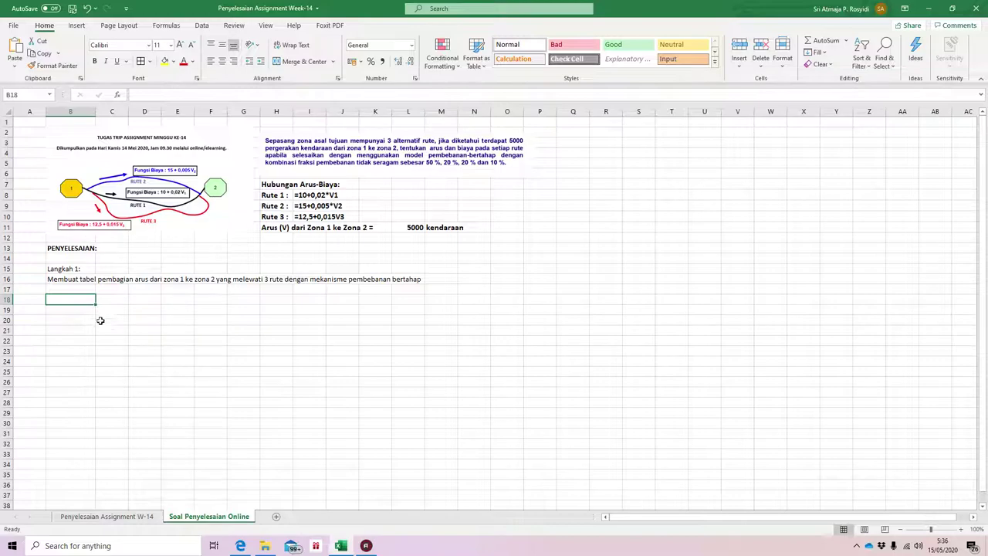
pyautogui.write('Pembebanan ')
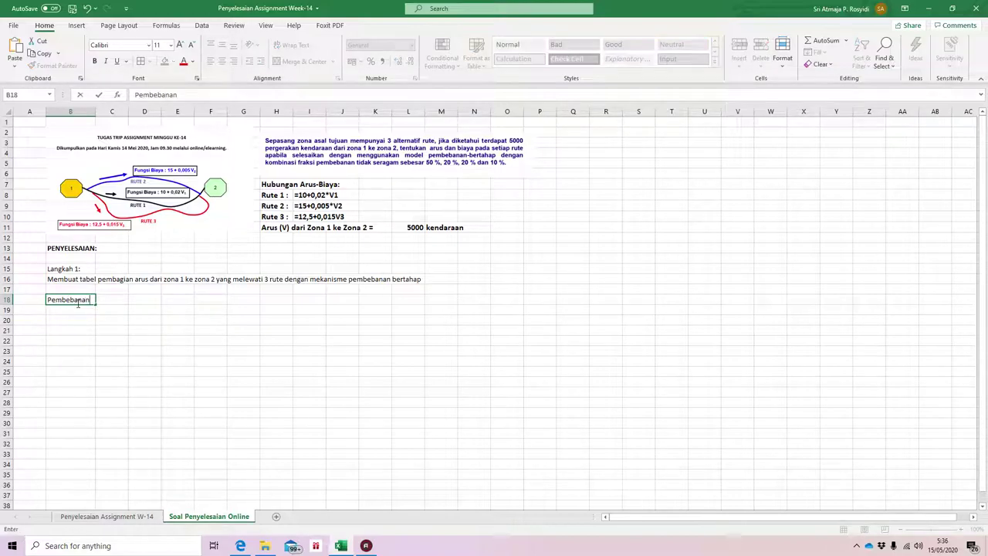
pyautogui.write('Ke-')
pyautogui.press('Tab')
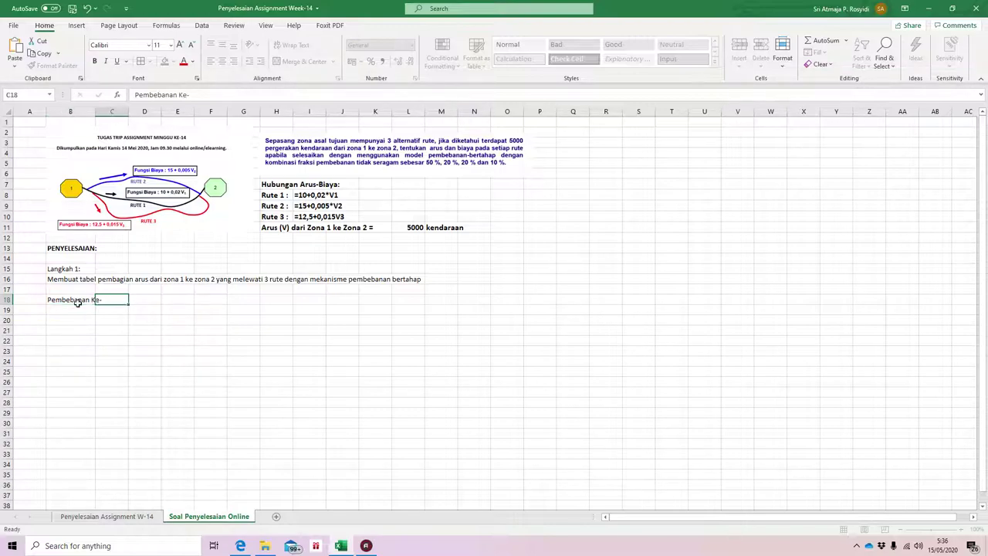
pyautogui.write('Fraksi (%)')
pyautogui.press('Tab')
pyautogui.write('Fraksi (Arus)')
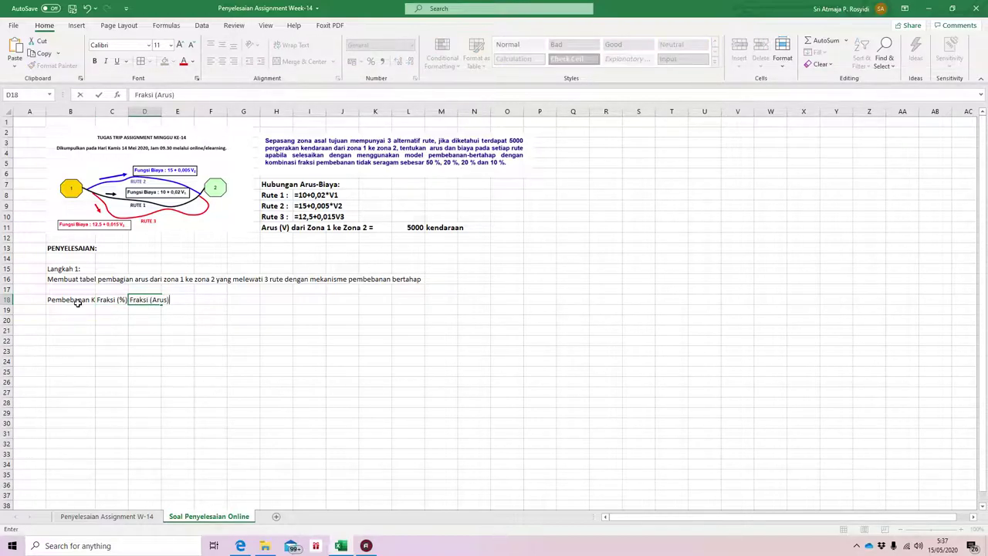
# - Add the heading "Rute 1" in E18 with the subheadings "Arus" in E19 and "Biaya" in F19
pyautogui.press('Tab')
pyautogui.write('Rute 1')
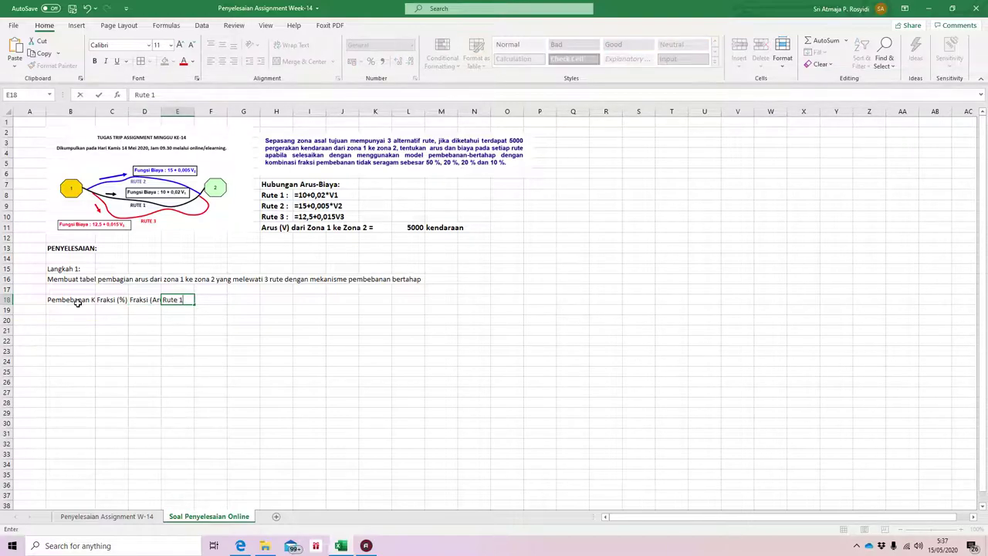
pyautogui.press('Return')
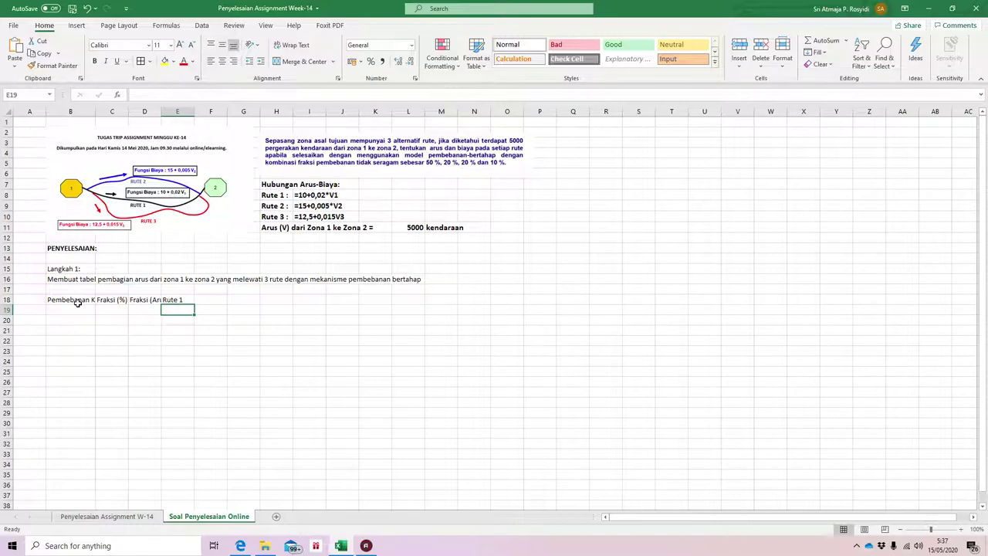
pyautogui.write('Arus')
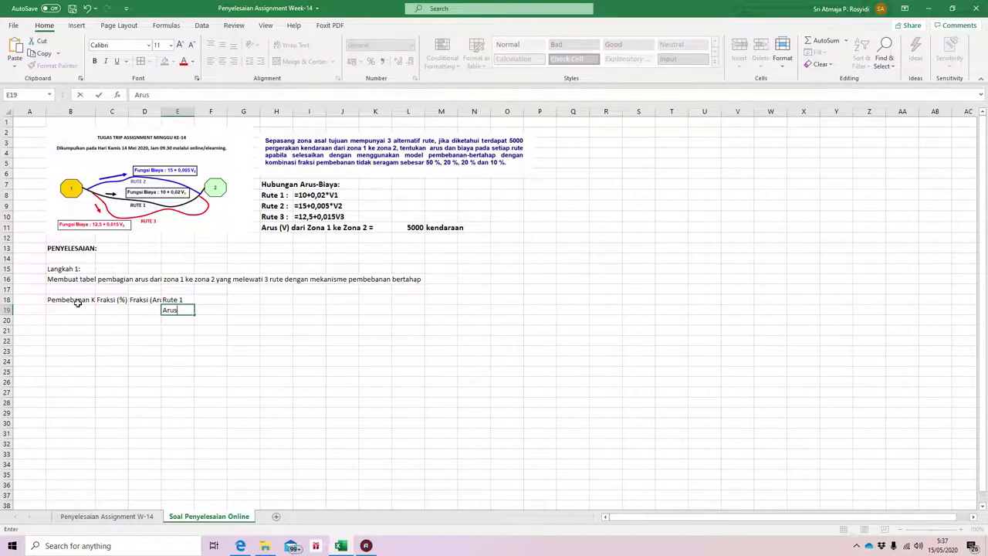
pyautogui.press('Tab')
pyautogui.write('Biaya')
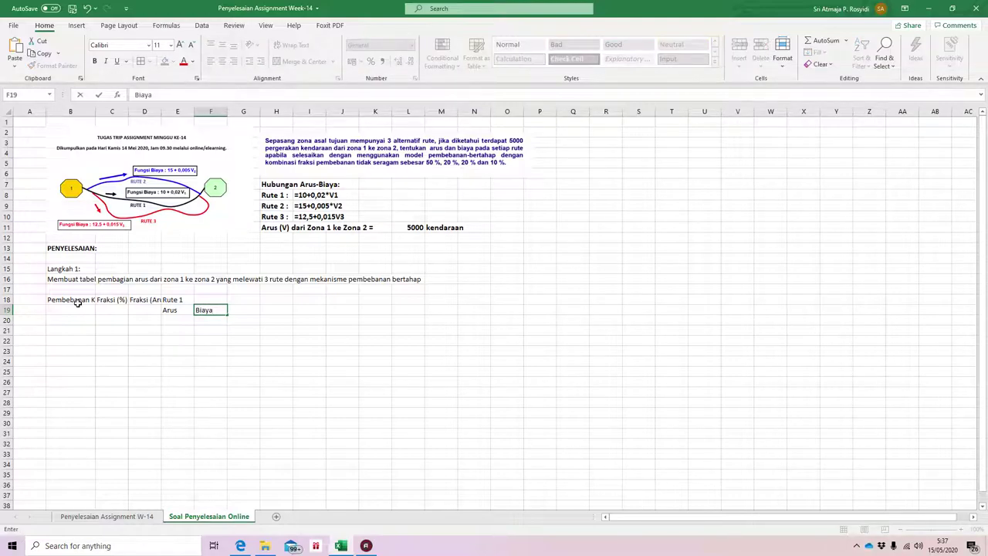
# - Add the headings "Rute 2" in G18 and "Rute 3" in I18, and repeat the Arus and Biaya subheadings across G19:J19
pyautogui.press('Up')
pyautogui.press('Right')
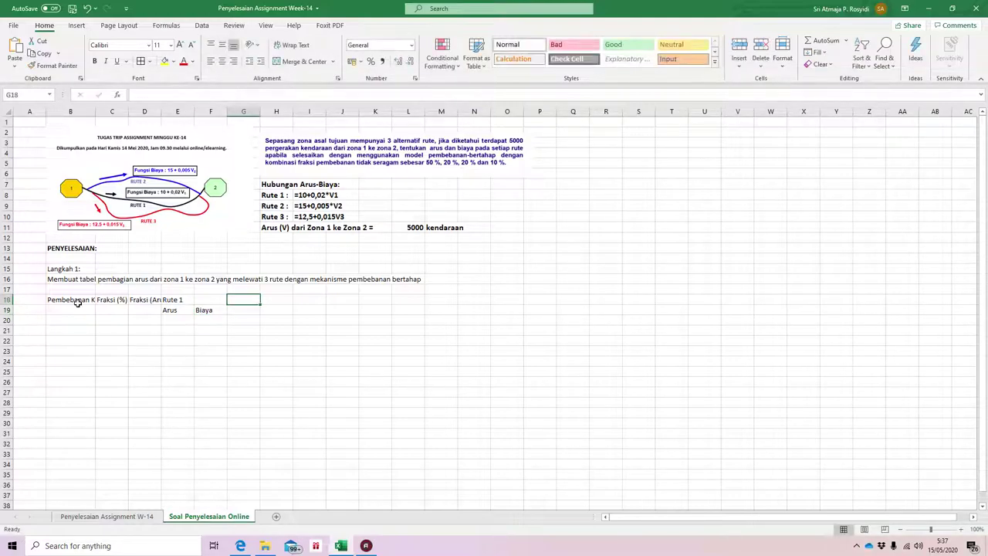
pyautogui.write('Rite')
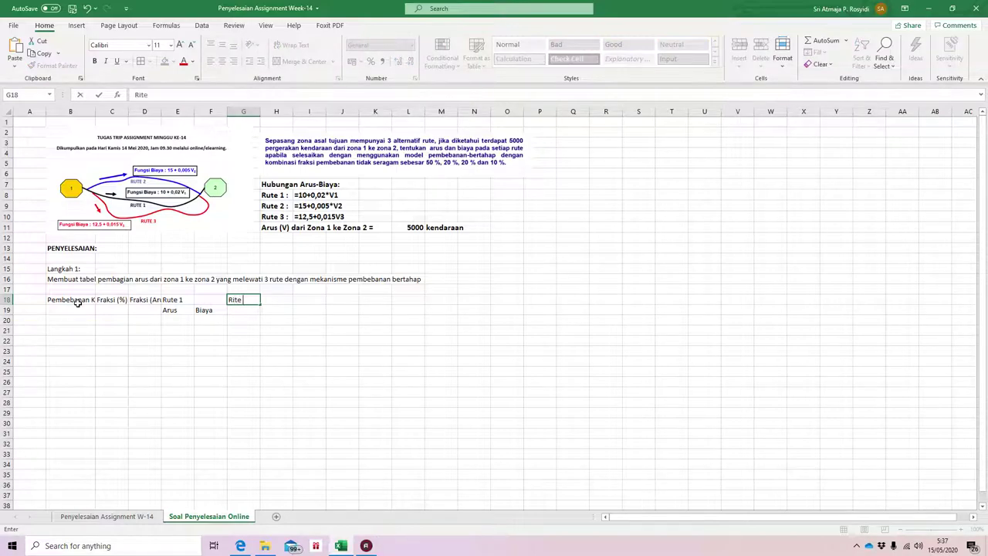
pyautogui.press('BackSpace')
pyautogui.press('BackSpace')
pyautogui.press('BackSpace')
pyautogui.write('ute 2')
pyautogui.press('Tab')
pyautogui.press('Tab')
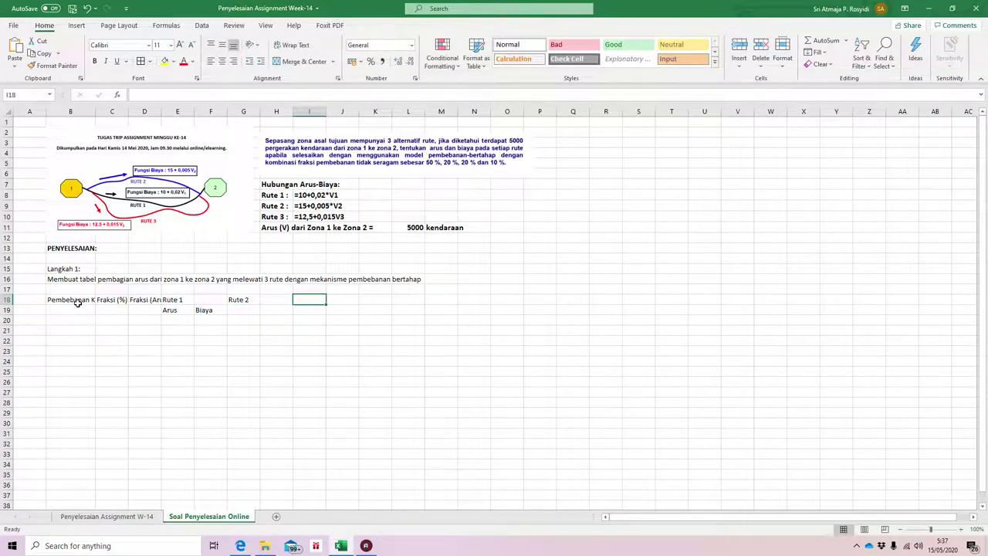
pyautogui.write('Rute 3')
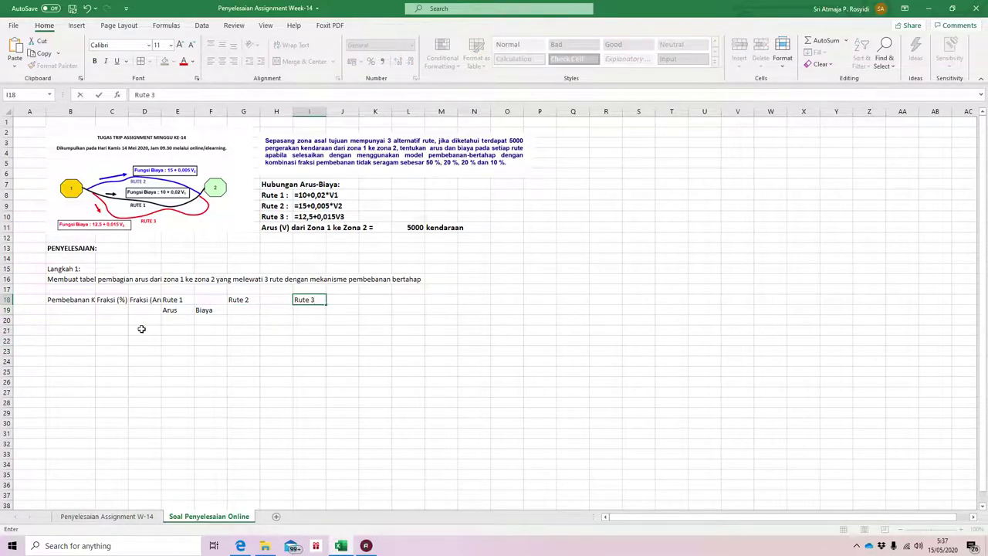
pyautogui.moveTo(170, 310); pyautogui.dragTo(345, 311)
pyautogui.click(310, 330)
# - Merge and center B18:B19, C18:C19 and D18:D19 separately, and wrap the text of these three headings
pyautogui.moveTo(85, 301); pyautogui.dragTo(84, 310)
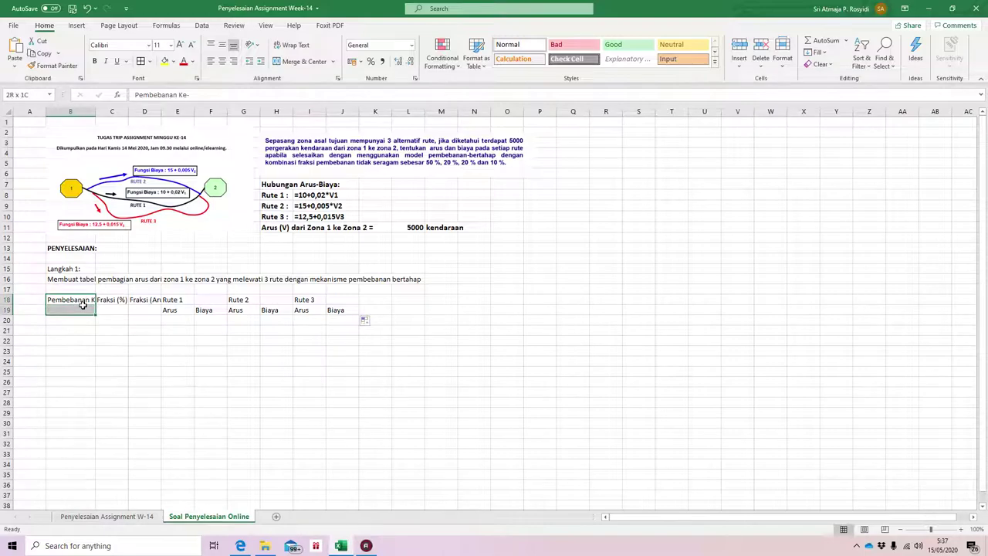
pyautogui.click(284, 61)
pyautogui.moveTo(116, 300); pyautogui.dragTo(148, 310)
pyautogui.click(284, 62)
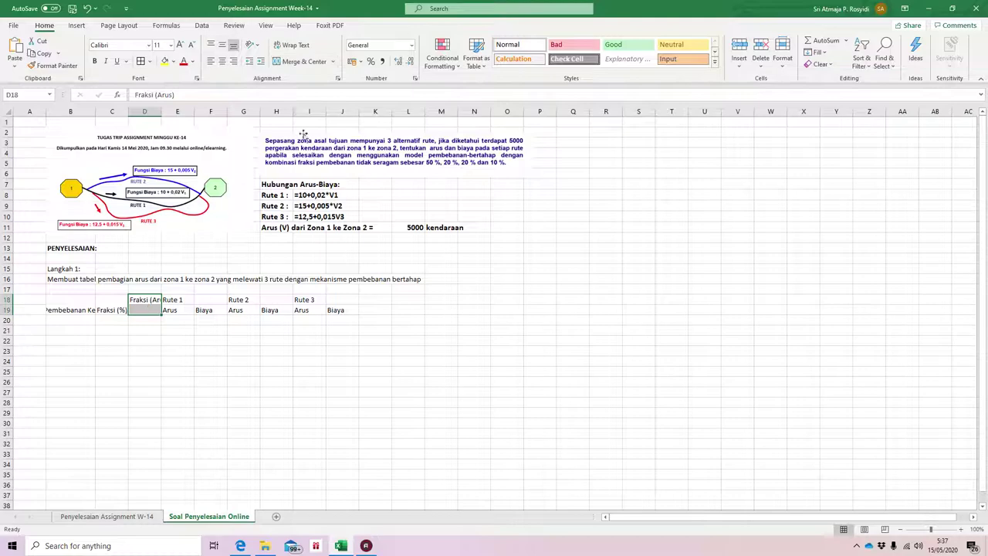
pyautogui.click(284, 62)
pyautogui.moveTo(79, 305); pyautogui.dragTo(147, 306)
pyautogui.click(292, 45)
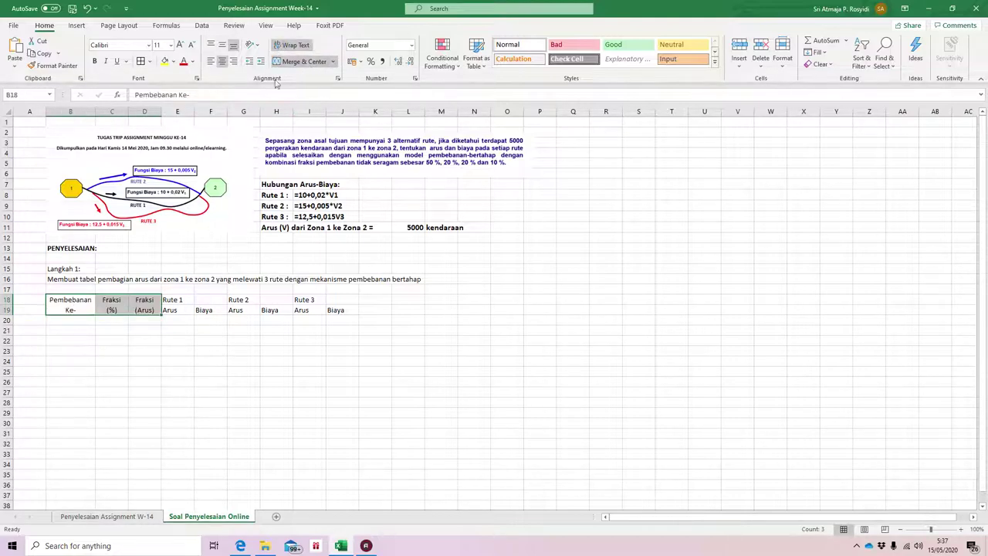
# - Center the route headings in E18:J19 and make all the headings in B18:J19 bold
pyautogui.moveTo(174, 300); pyautogui.dragTo(334, 308)
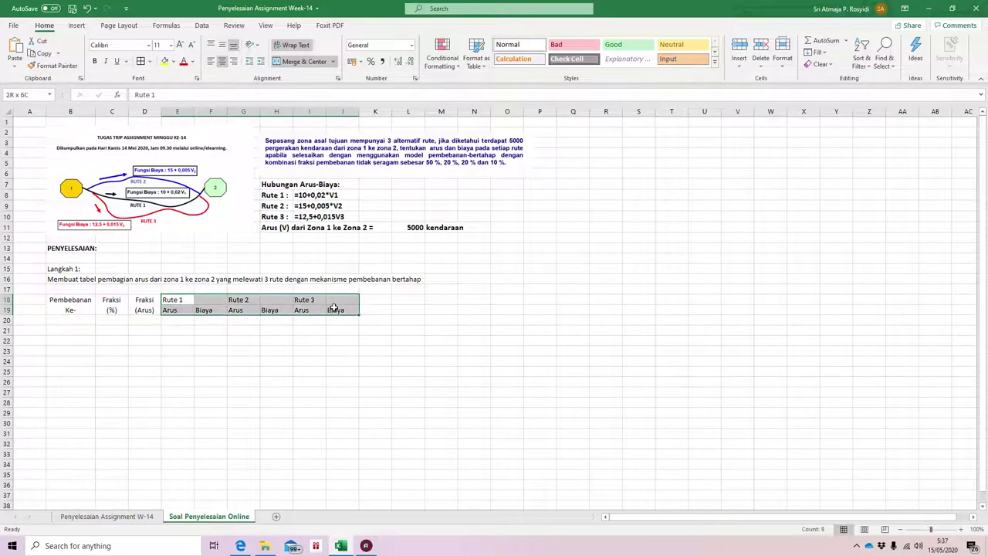
pyautogui.click(222, 61)
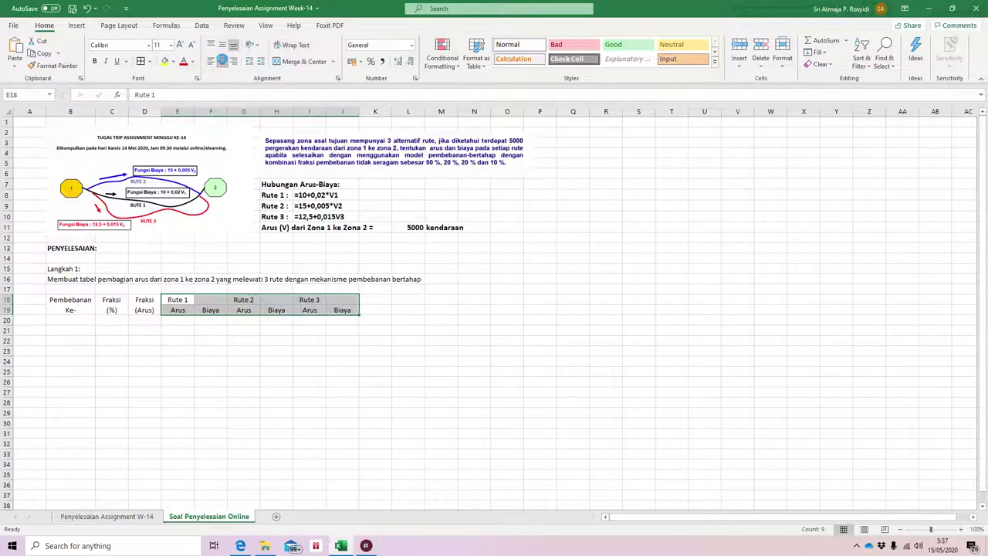
pyautogui.click(94, 61)
pyautogui.click(73, 300)
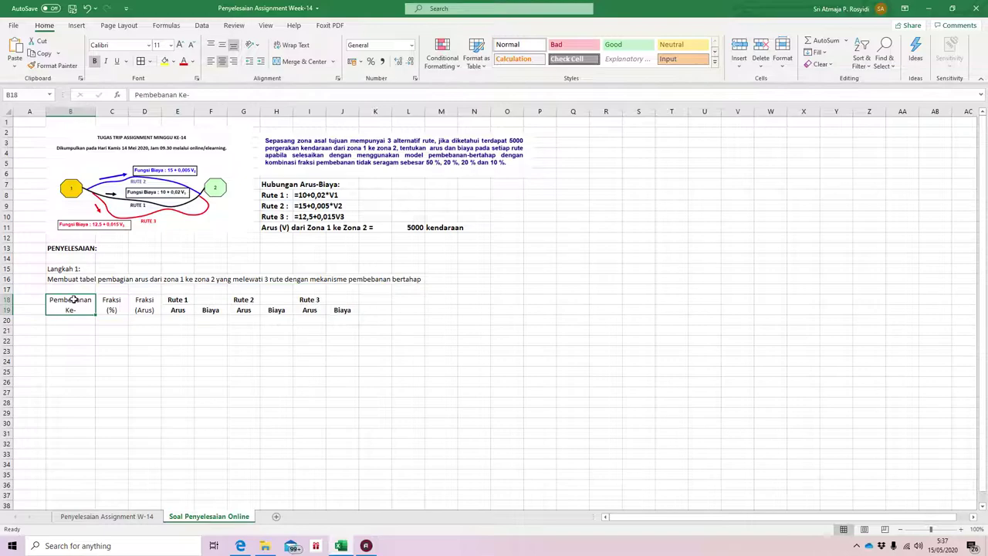
pyautogui.moveTo(73, 299); pyautogui.dragTo(144, 303)
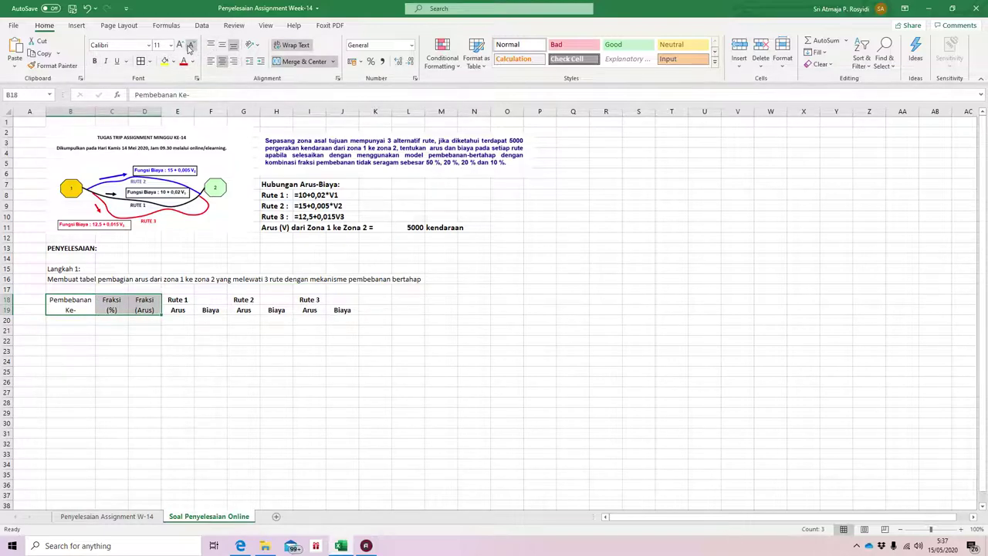
pyautogui.click(94, 61)
# - Apply borders around all cells of the table header B18:J19
pyautogui.click(143, 310)
pyautogui.moveTo(81, 308); pyautogui.dragTo(342, 309)
pyautogui.click(141, 61)
# - Number the loading stages 0, 1, 2, 3 and 4 in cells B20 to B24
pyautogui.click(68, 319)
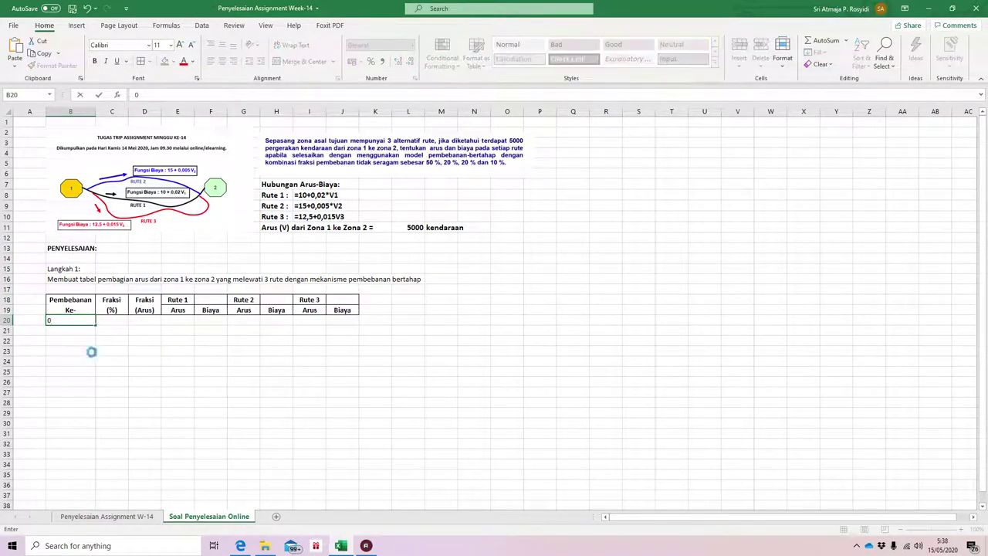
pyautogui.write('0')
pyautogui.click(73, 336)
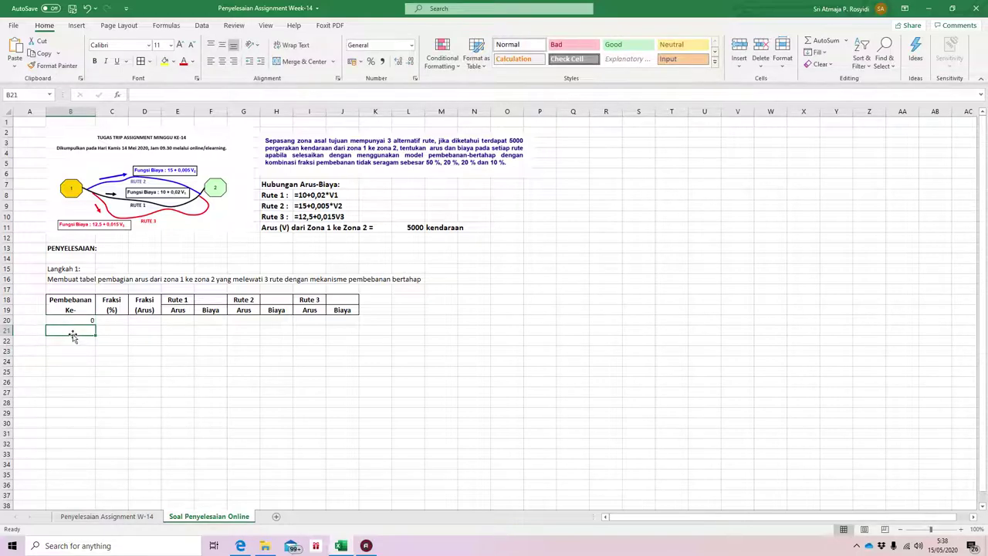
pyautogui.write('1')
pyautogui.press('Return')
pyautogui.write('2')
pyautogui.press('Return')
pyautogui.write('3')
pyautogui.press('Return')
pyautogui.write('4')
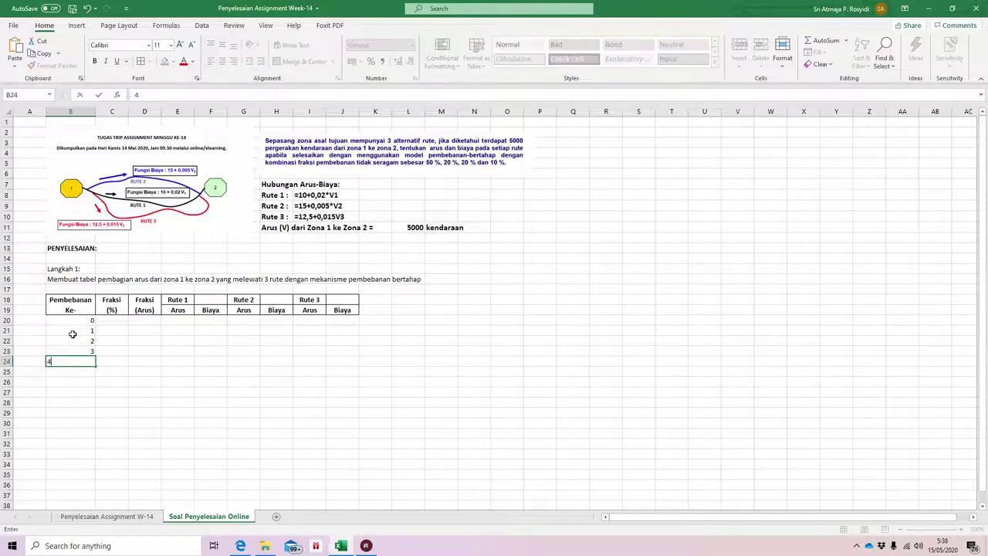
# - Enter 0 for both Fraksi (%) and Fraksi (Arus) of loading stage 0, in C20 and D20
pyautogui.press('Right')
pyautogui.press('Up')
pyautogui.press('Up')
pyautogui.press('Up')
pyautogui.press('Up')
pyautogui.write('0')
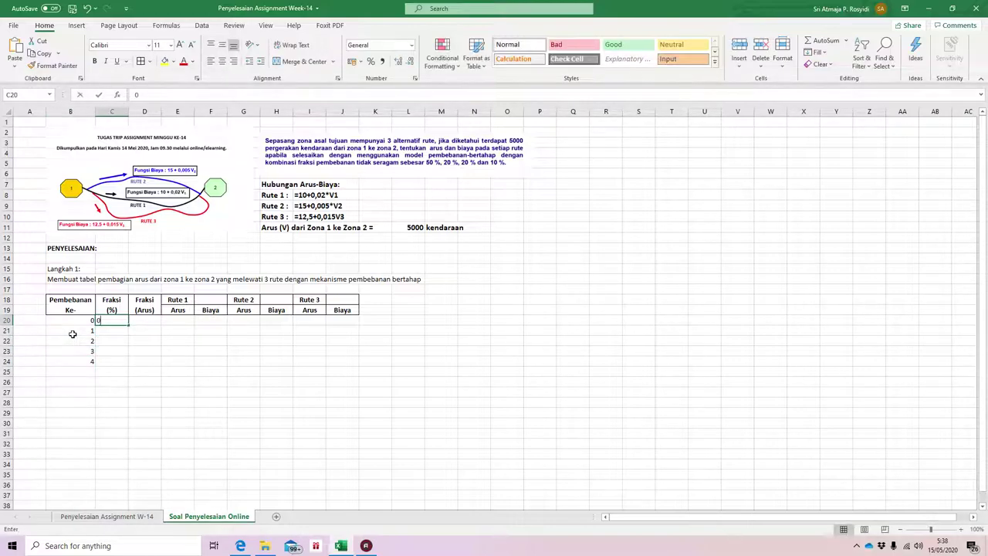
pyautogui.press('Right')
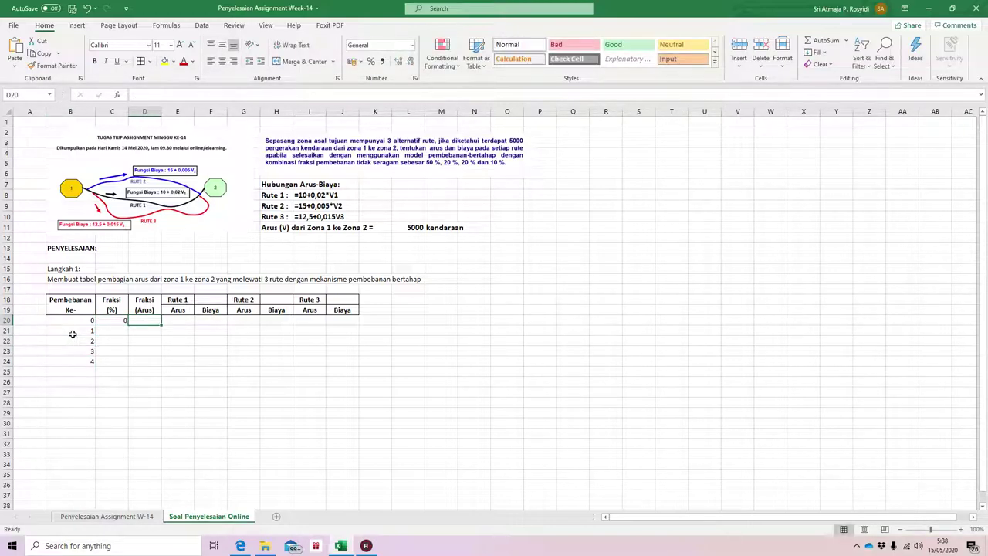
pyautogui.write('0')
pyautogui.press('Down')
pyautogui.press('Left')
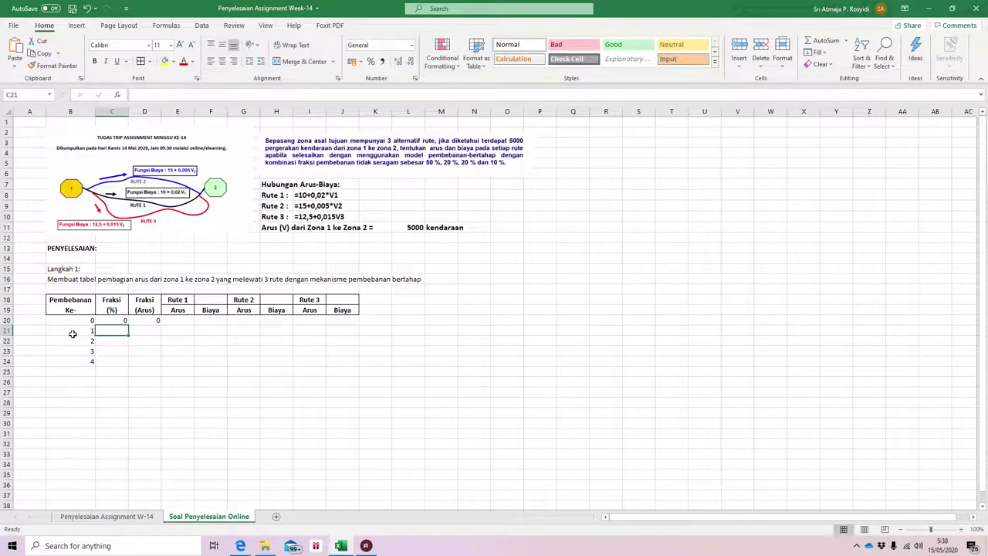
# - Enter the Fraksi (%) values 50%, 20%, 20% and 10% for loading stages 1 to 4 in C21:C24
pyautogui.write('50%')
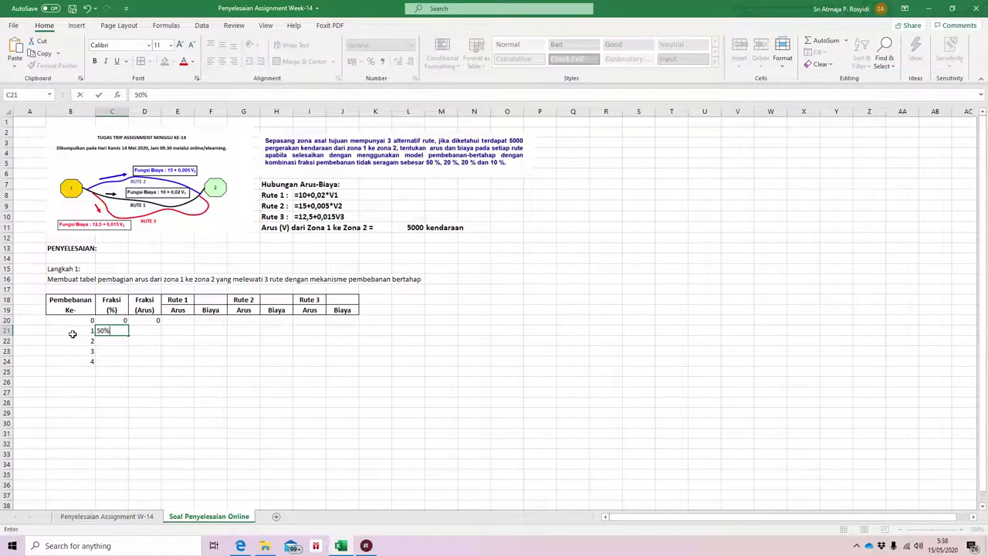
pyautogui.press('Return')
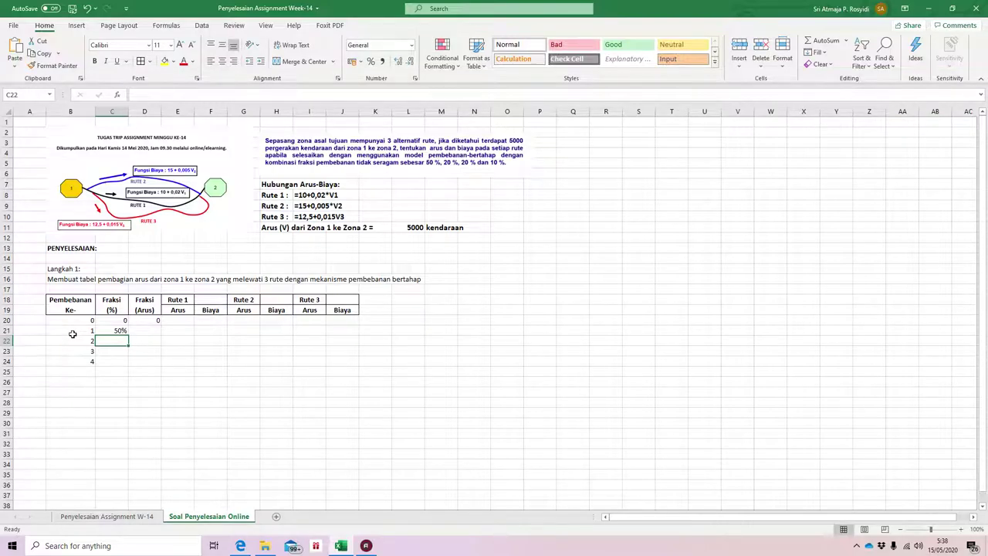
pyautogui.write('20%')
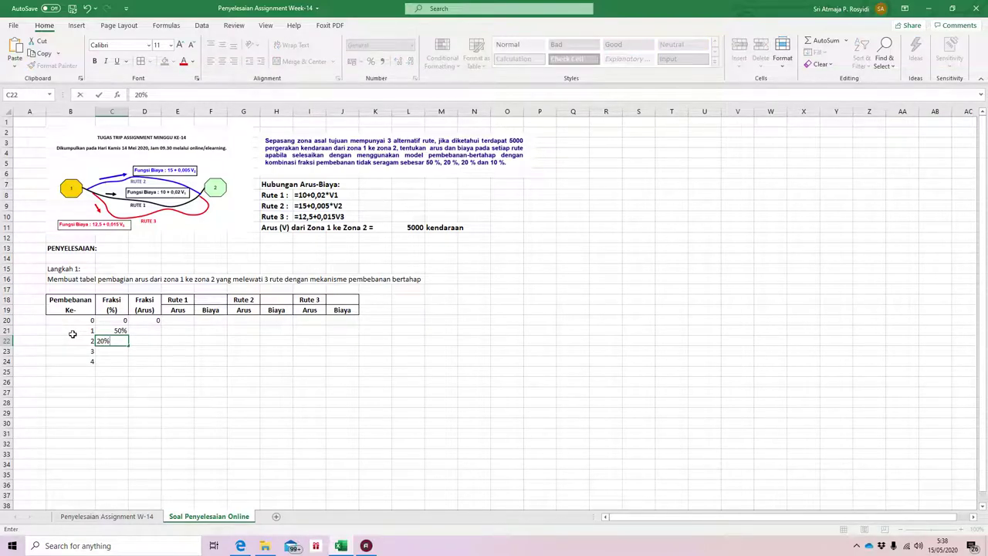
pyautogui.press('Return')
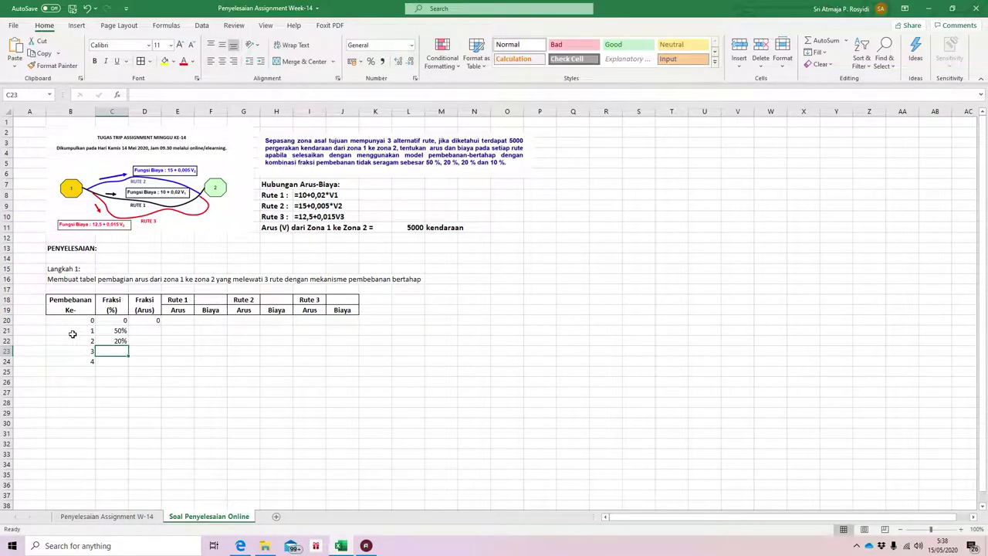
pyautogui.write('20%')
pyautogui.press('Return')
pyautogui.write('10%')
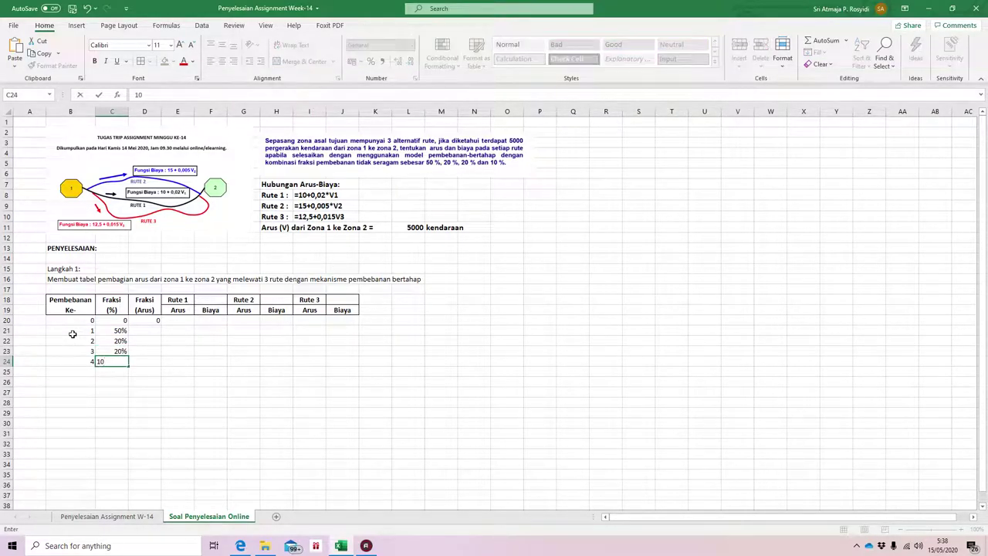
pyautogui.press('Right')
# - Calculate Fraksi (Arus) in D21 with =5000*C21 and copy the formula down to D24
pyautogui.press('Up')
pyautogui.press('Up')
pyautogui.press('Up')
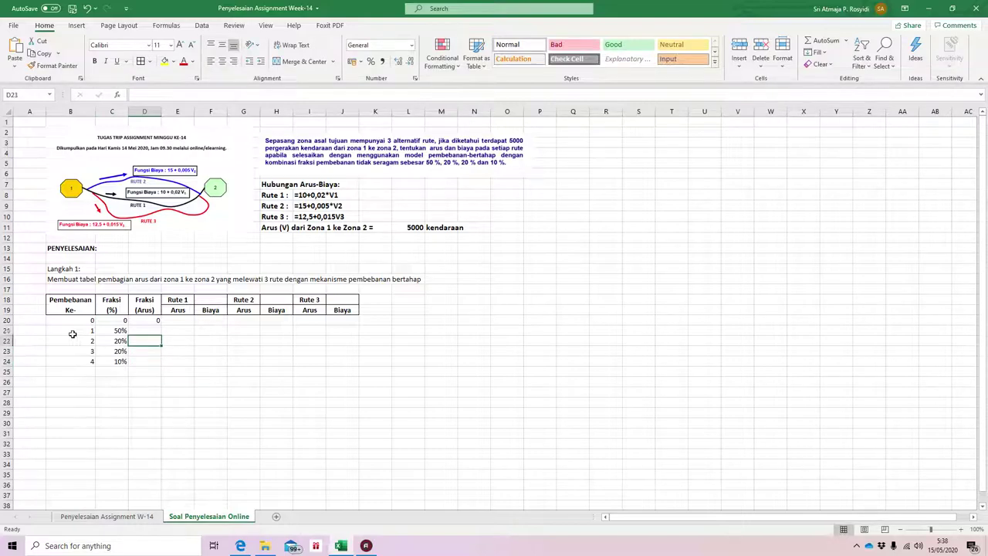
pyautogui.write('=')
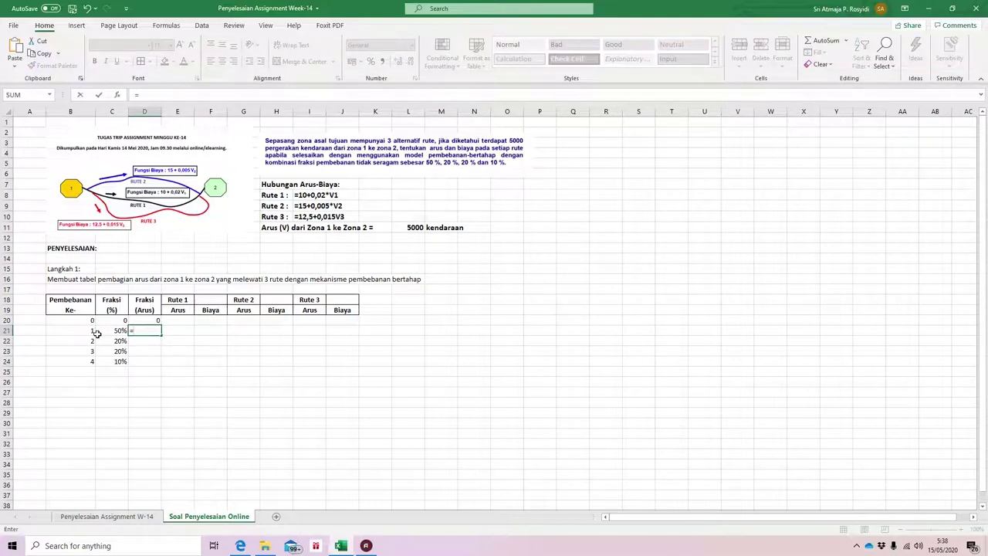
pyautogui.write('5000*')
pyautogui.click(121, 332)
pyautogui.press('Return')
pyautogui.click(151, 331)
pyautogui.moveTo(160, 340); pyautogui.dragTo(159, 363)
# - For Rute 1 at stage 0, enter an Arus of 0 in E20 and the Biaya formula =10+0,02*E20 in F20
pyautogui.click(183, 322)
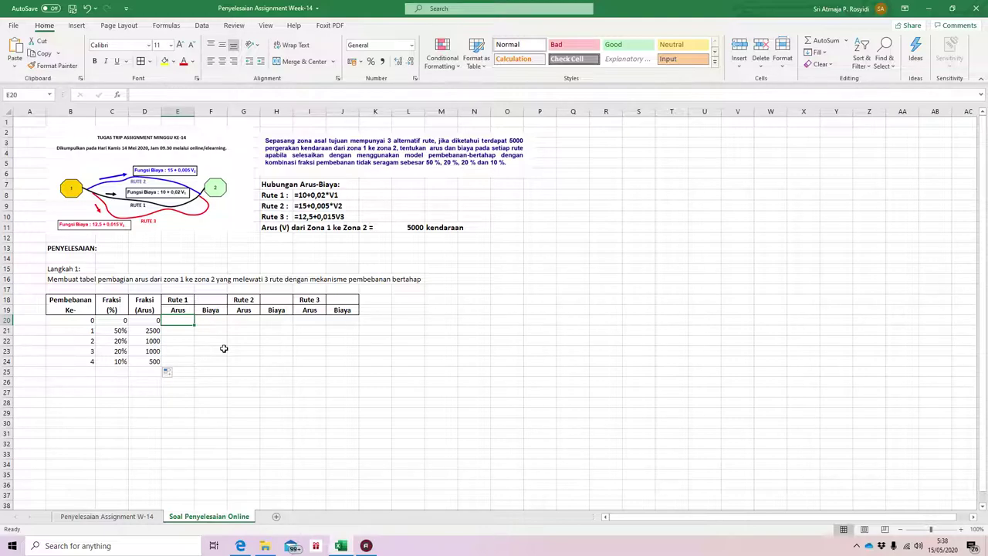
pyautogui.write('0')
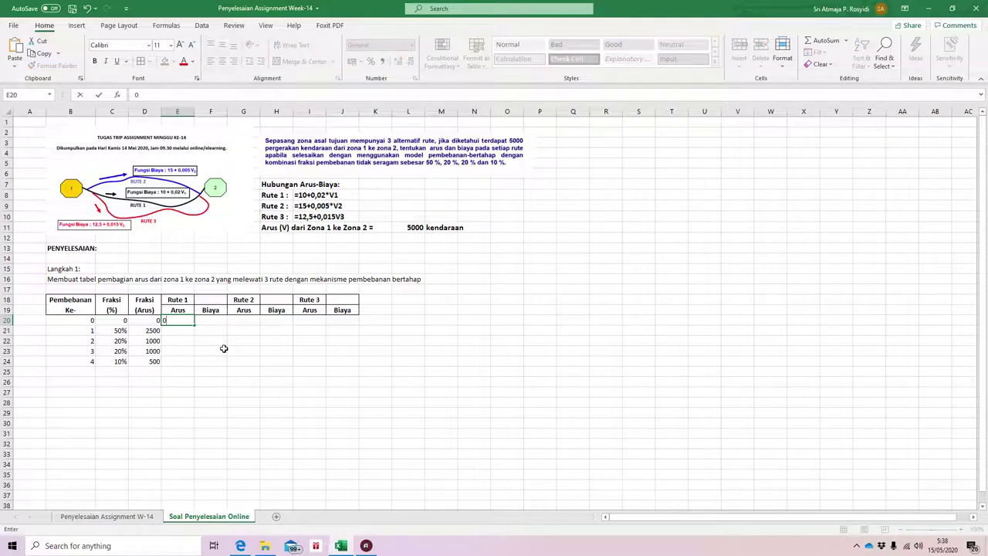
pyautogui.press('Tab')
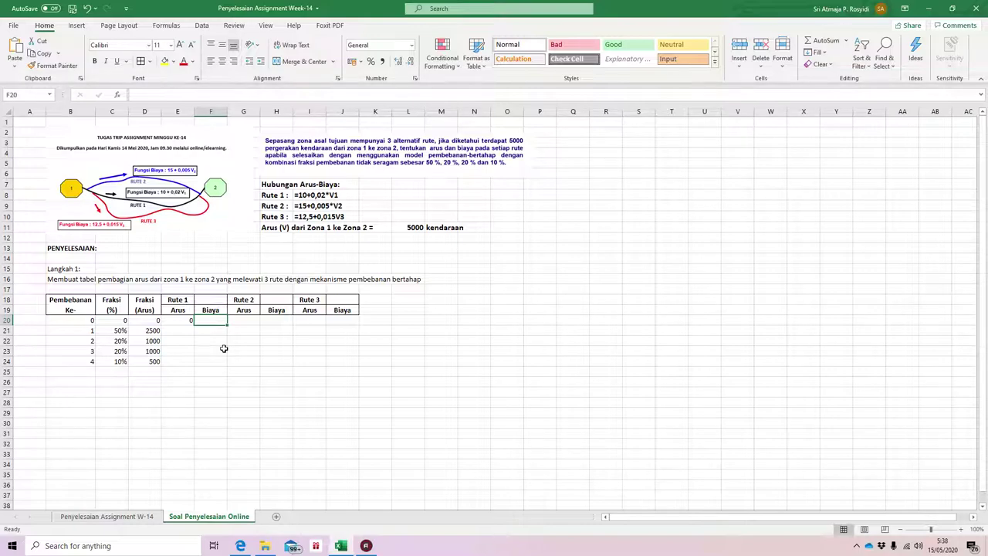
pyautogui.write('=10')
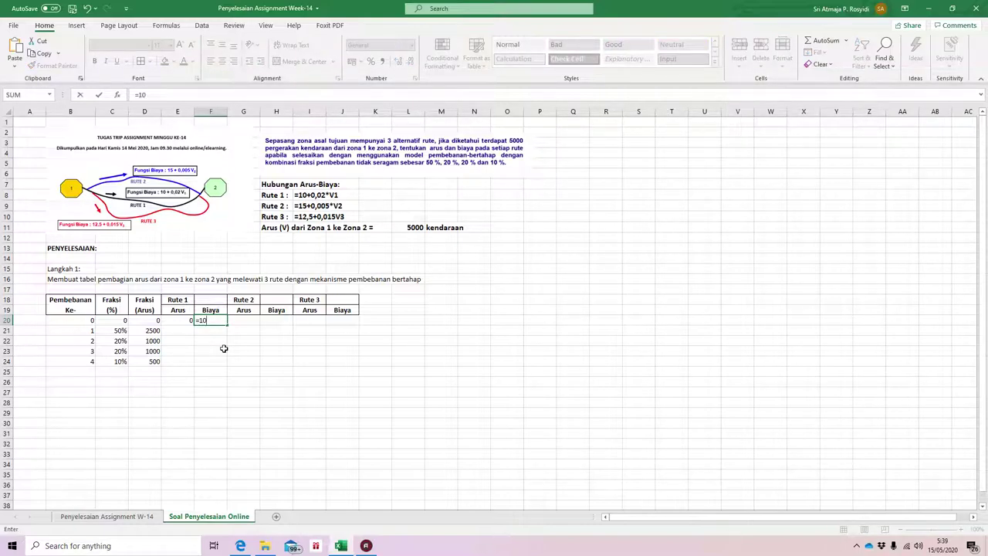
pyautogui.write('+0,02*')
pyautogui.click(184, 320)
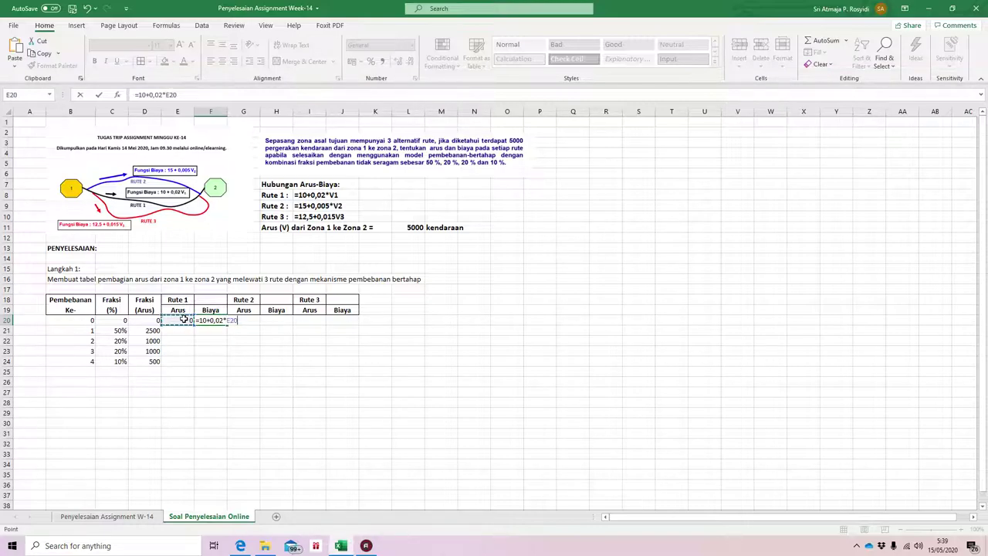
pyautogui.press('Return')
# - For Rute 2 at stage 0, enter an Arus of 0 in G20 and the Biaya formula =15+0,005*G20 in H20
pyautogui.click(240, 323)
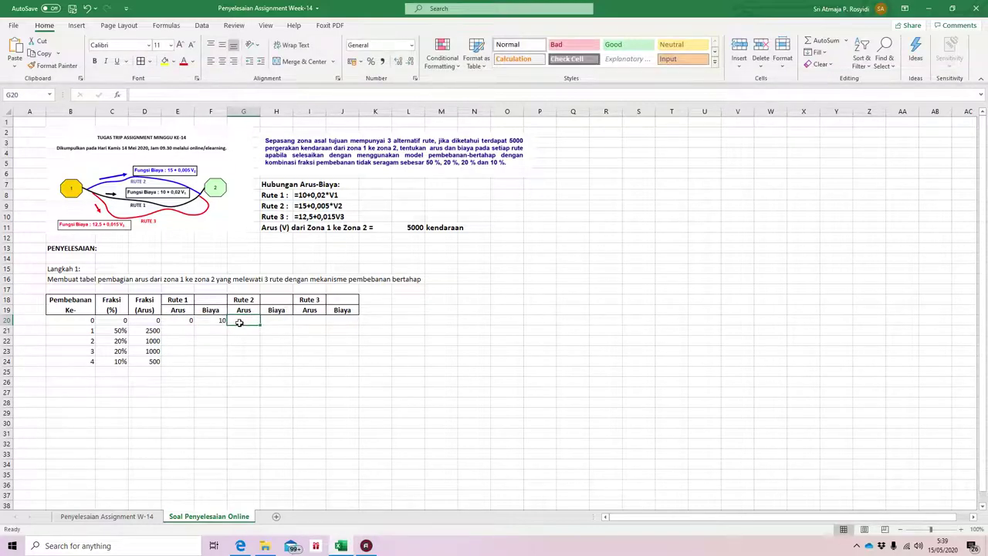
pyautogui.write('0')
pyautogui.click(276, 319)
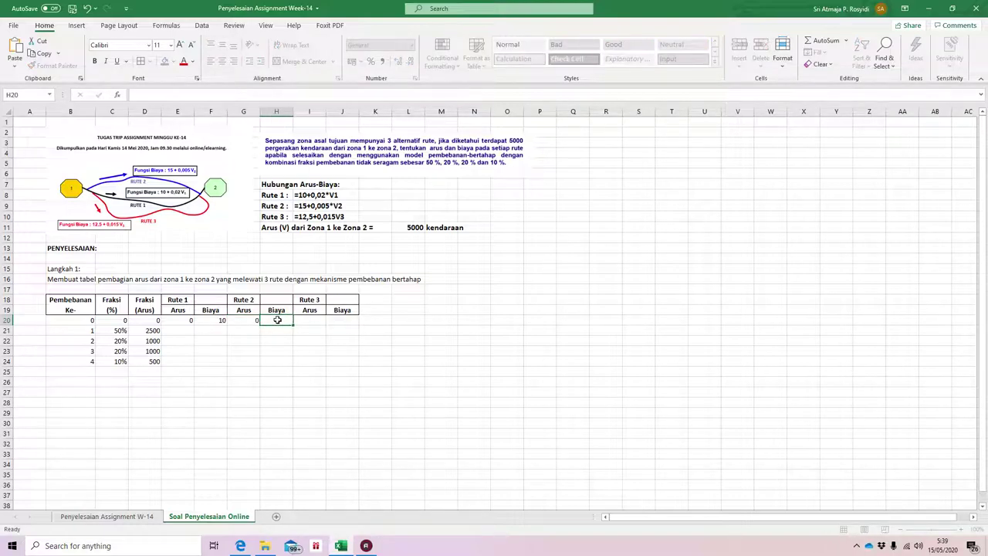
pyautogui.write('=1')
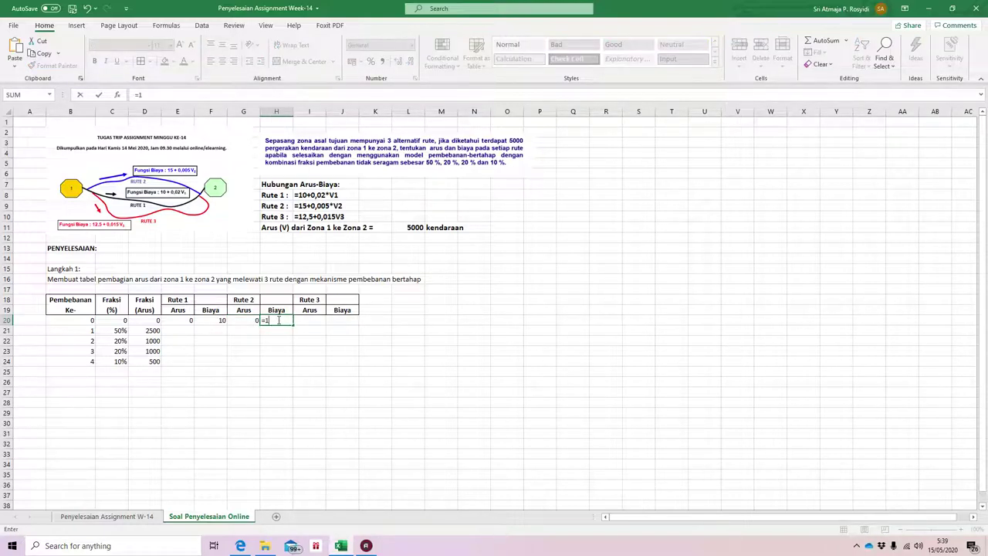
pyautogui.write('5+0,005*')
pyautogui.click(247, 318)
pyautogui.press('Return')
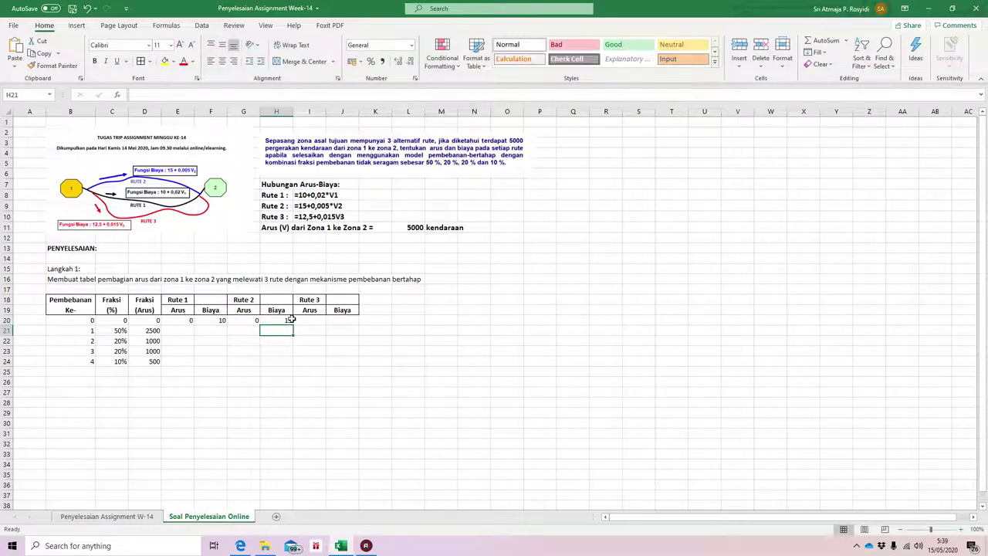
# - For Rute 3 at stage 0, enter an Arus of 0 in I20 and the Biaya formula =12,5+0,015*I20 in J20
pyautogui.click(309, 321)
pyautogui.write('0')
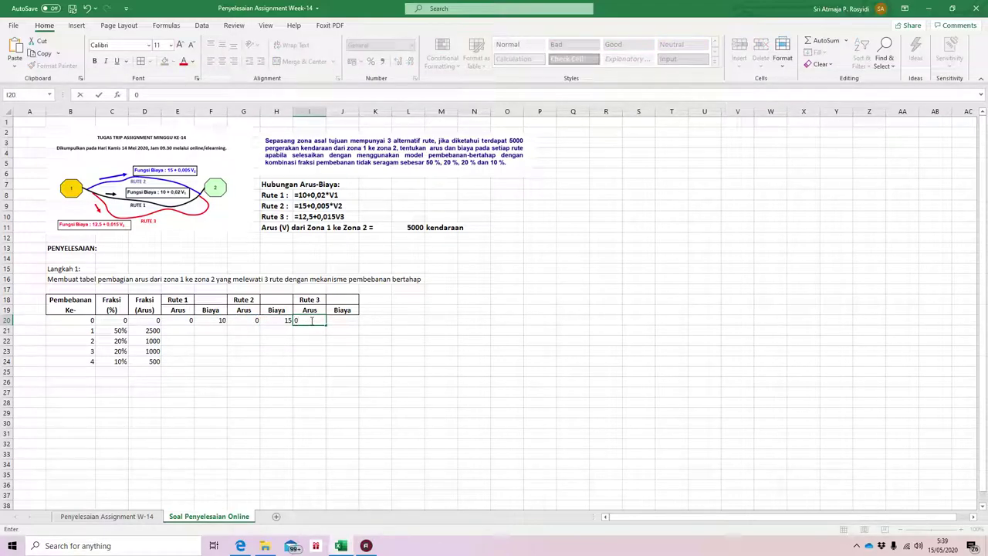
pyautogui.click(339, 321)
pyautogui.write('=')
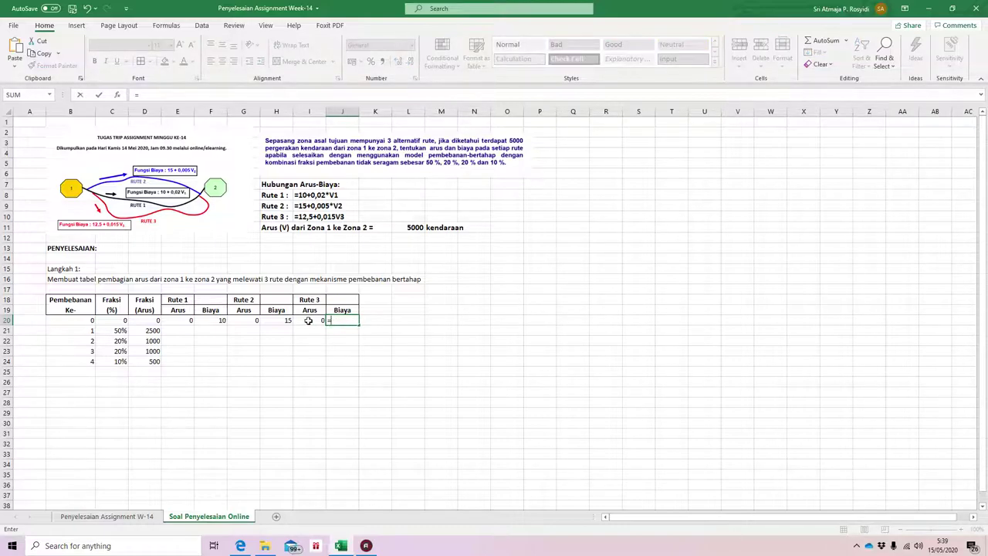
pyautogui.write('12,5+0,015*')
pyautogui.click(319, 321)
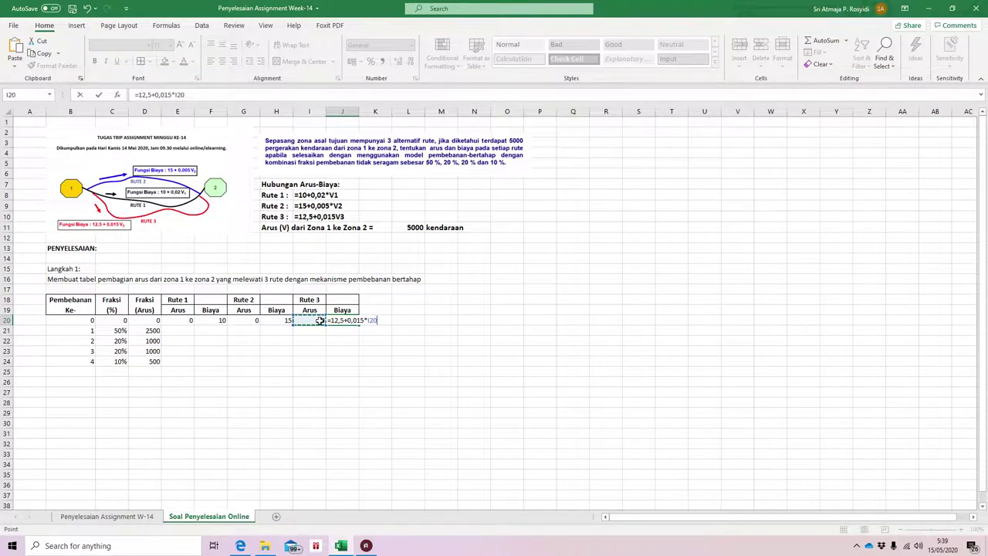
pyautogui.press('Return')
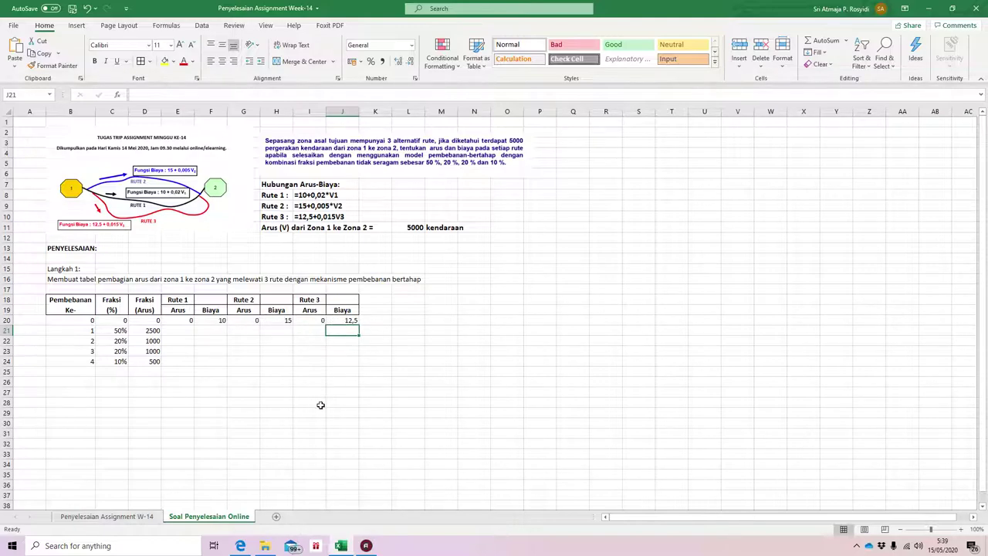
# - Center the contents of the table body B20:J24 and apply borders around all its cells
pyautogui.moveTo(87, 323); pyautogui.dragTo(357, 364)
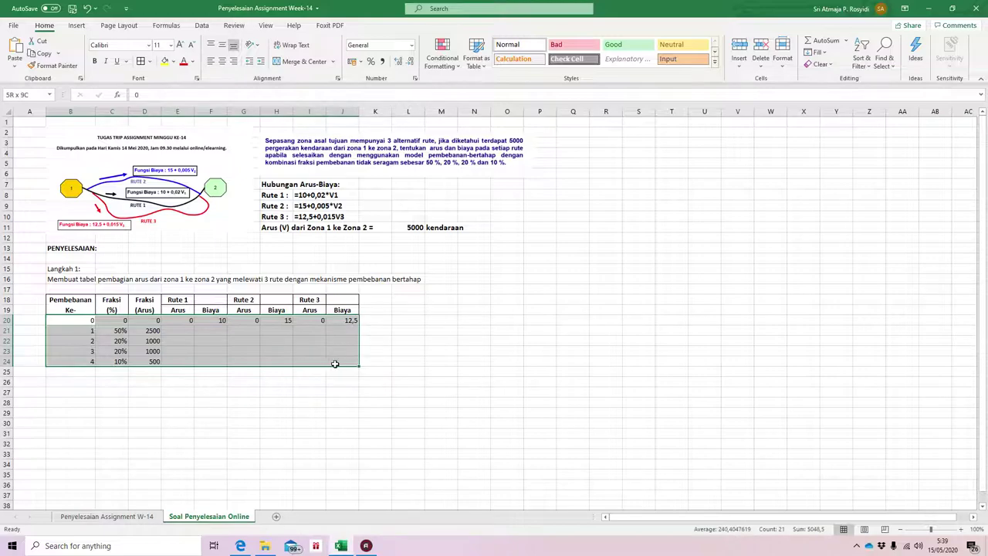
pyautogui.click(222, 61)
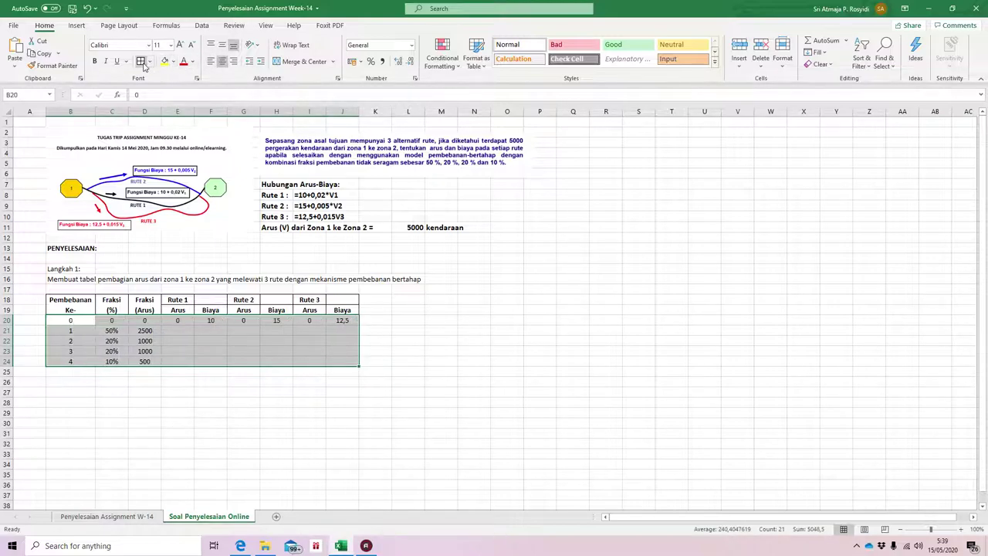
# - Enter "Langkah 2:" in B26 and "Bebankan arus kepada rute dengan biaya terkecil --> Rute 1 (Biaya 10 satuan uang)" in B27
pyautogui.click(80, 385)
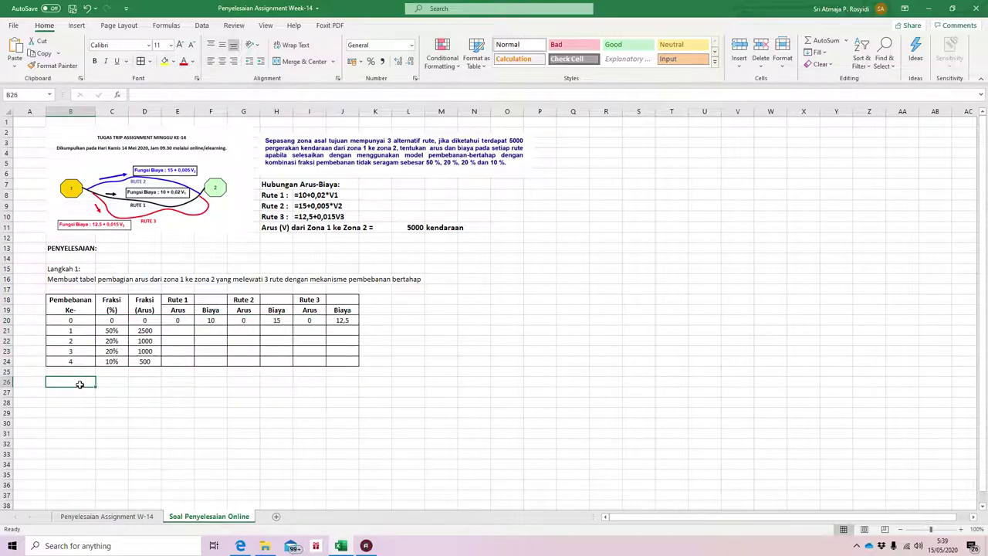
pyautogui.write('Langkah 2:')
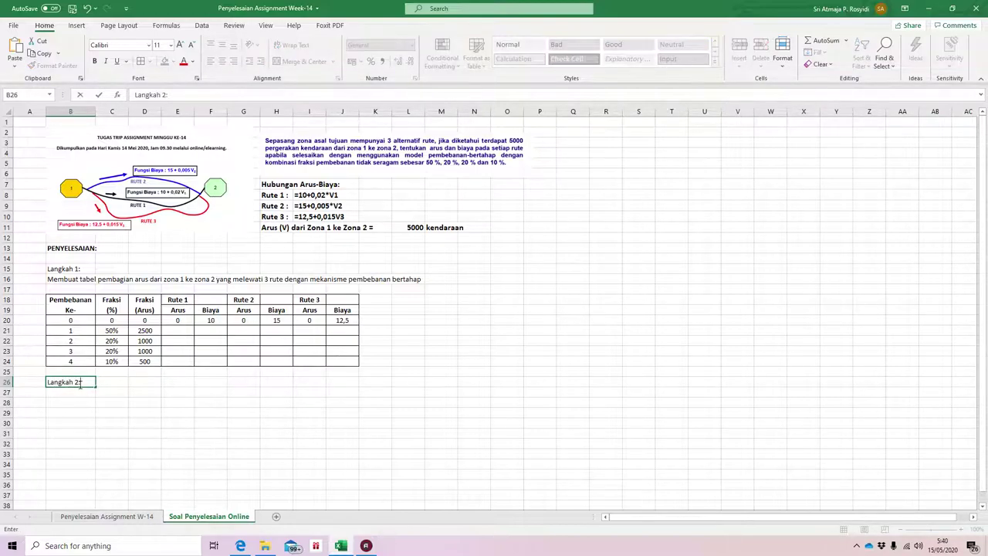
pyautogui.press('Return')
pyautogui.write('Bebankan')
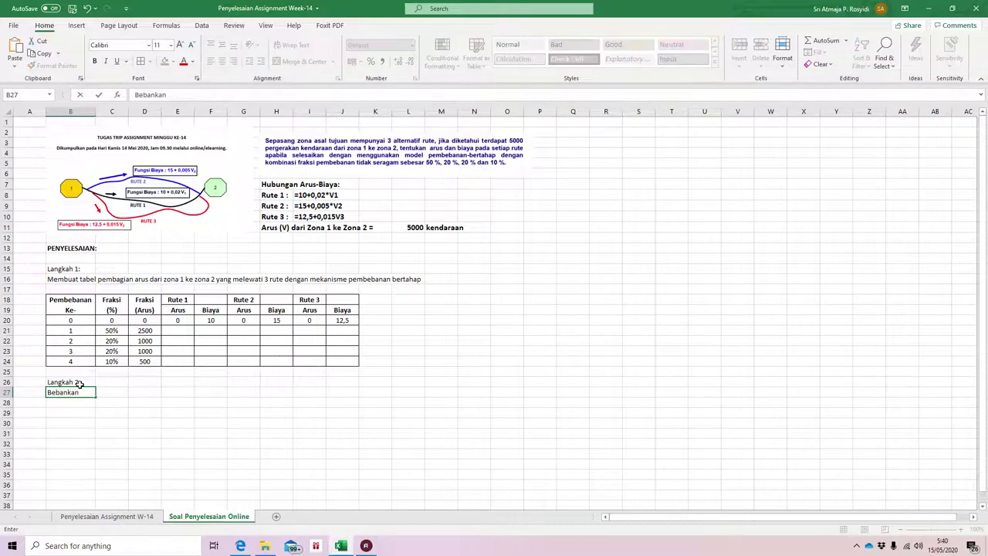
pyautogui.write(' arus kepada rute de')
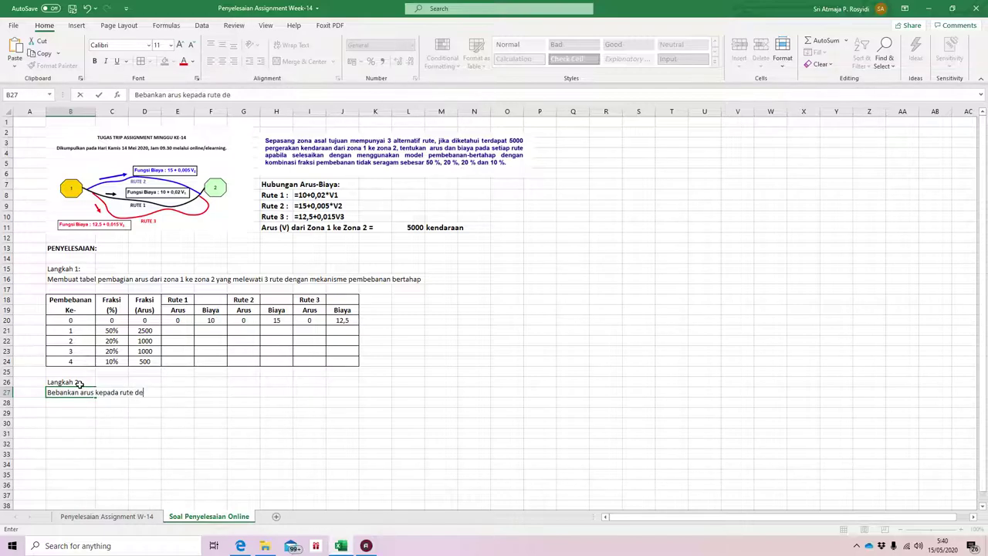
pyautogui.write('ngan biaya terkecil')
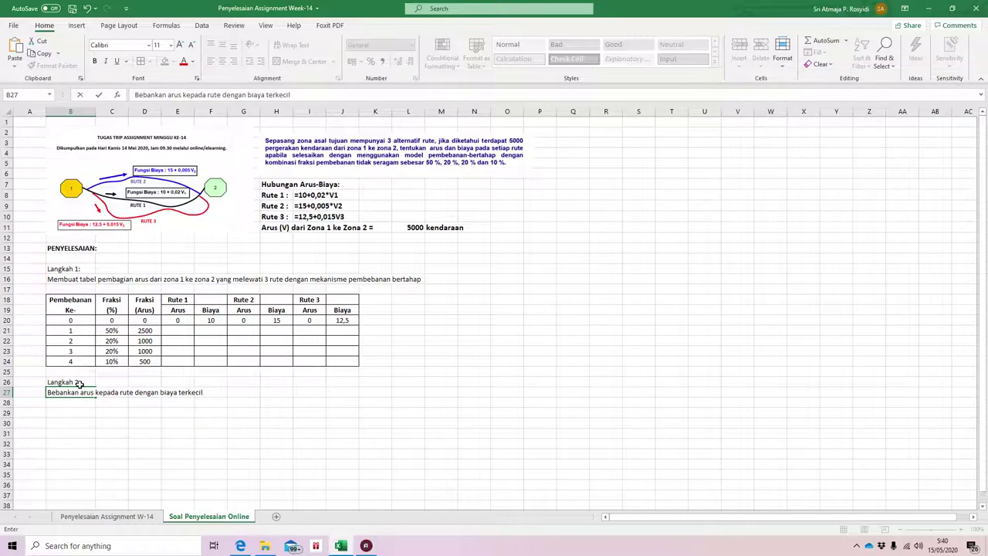
pyautogui.write(' --> Rute 1 (Biaya 10 satuan uang)')
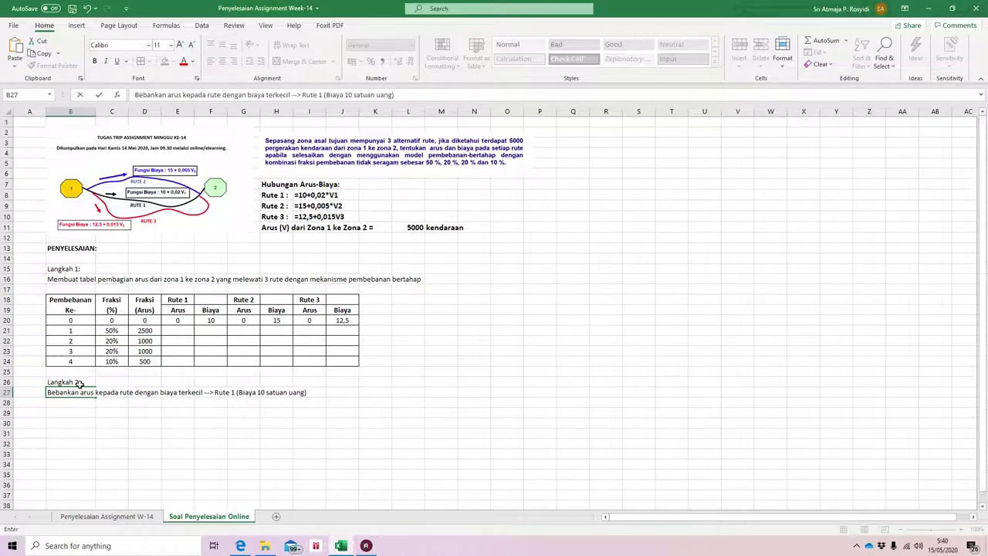
pyautogui.press('Return')
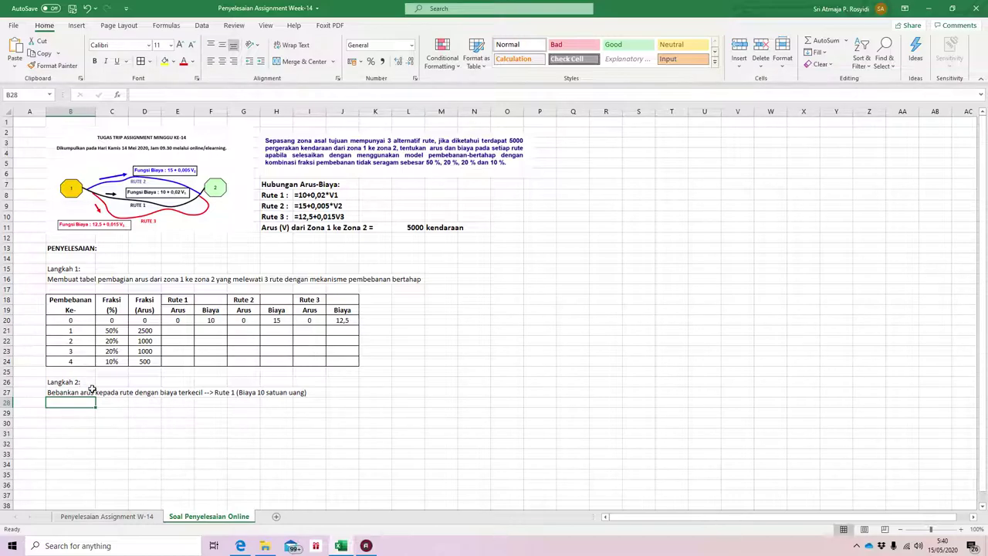
# - Copy the Biaya formulas of all three routes from F20, H20 and J20 down to row 24
pyautogui.click(184, 330)
pyautogui.click(207, 320)
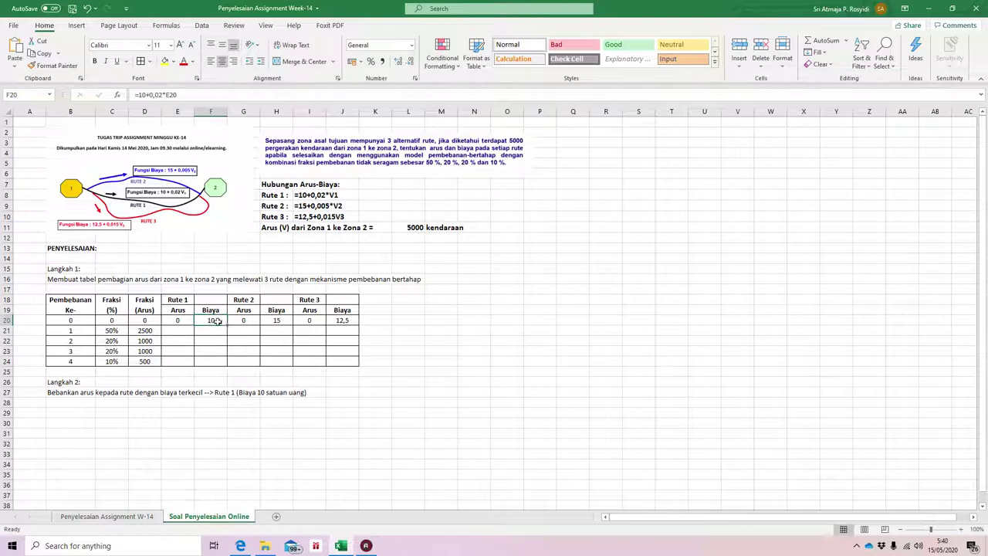
pyautogui.moveTo(227, 326); pyautogui.dragTo(226, 366)
pyautogui.click(283, 321)
pyautogui.moveTo(292, 325); pyautogui.dragTo(290, 362)
pyautogui.click(342, 320)
pyautogui.moveTo(359, 325); pyautogui.dragTo(354, 362)
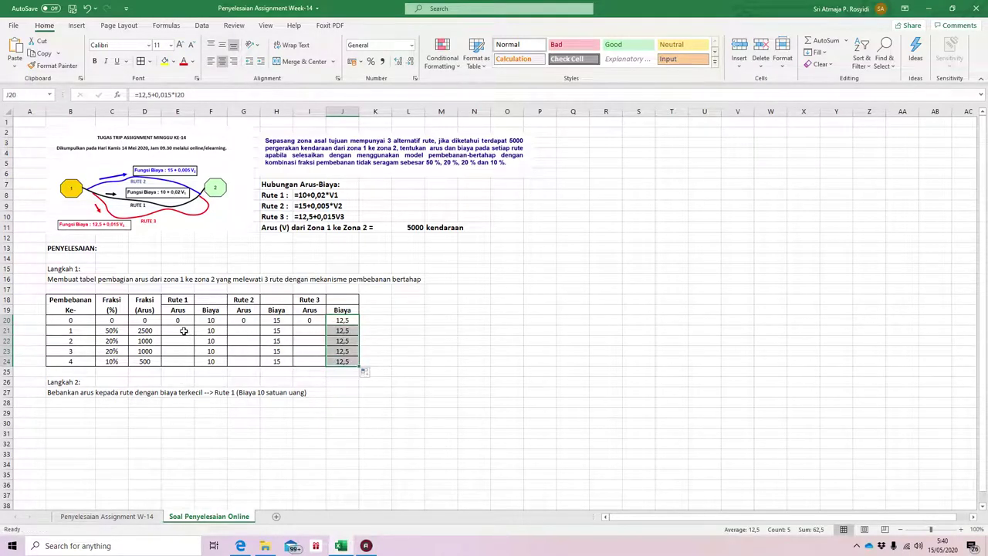
# - Mark the stage 1 fraction flow in D21 with red font and enter 2500 as Rute 1's Arus in E21
pyautogui.click(188, 333)
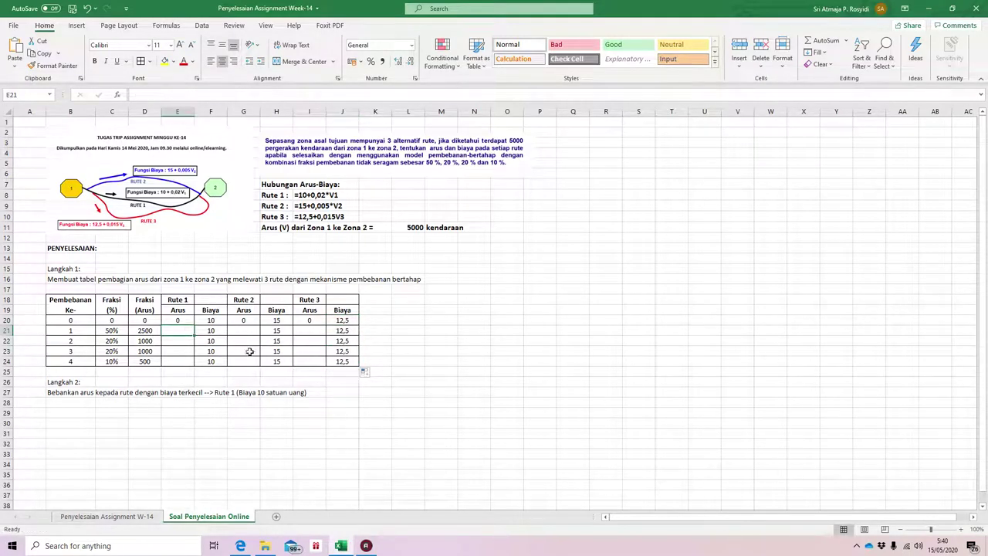
pyautogui.click(144, 330)
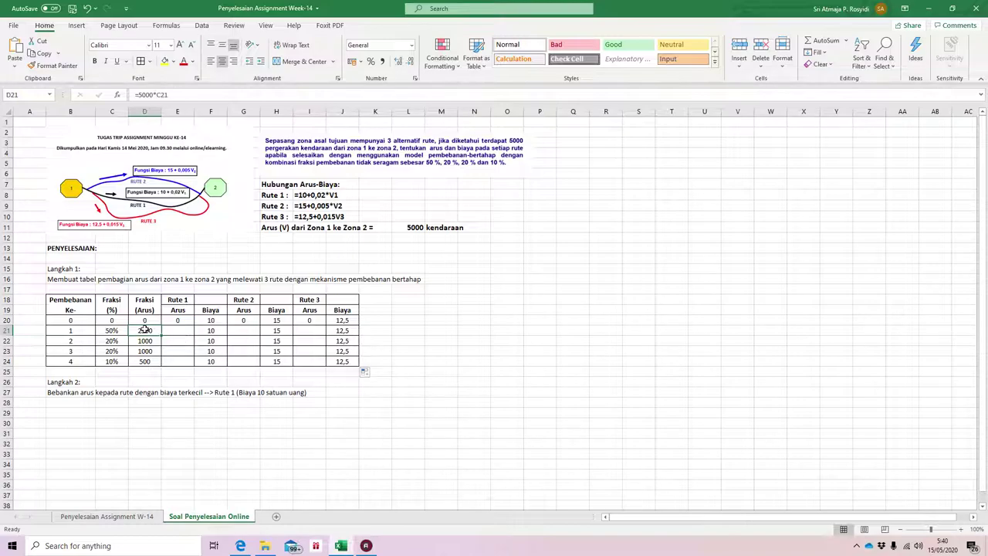
pyautogui.click(183, 62)
pyautogui.click(177, 330)
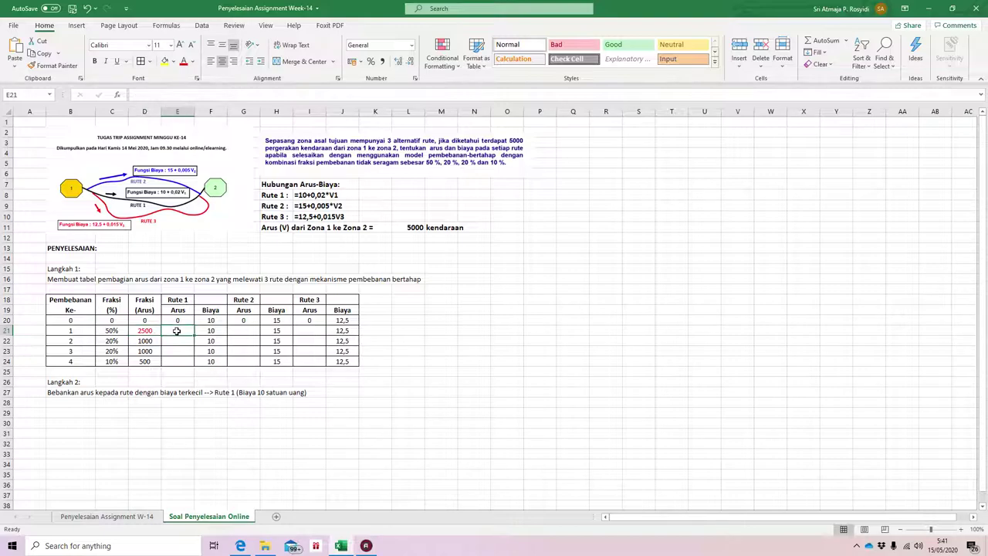
pyautogui.write('2500')
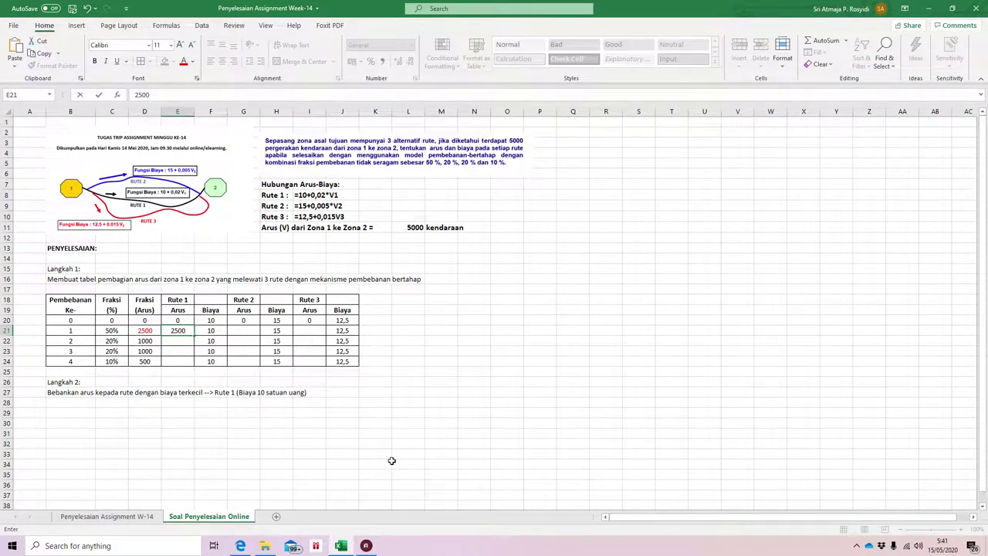
pyautogui.press('Return')
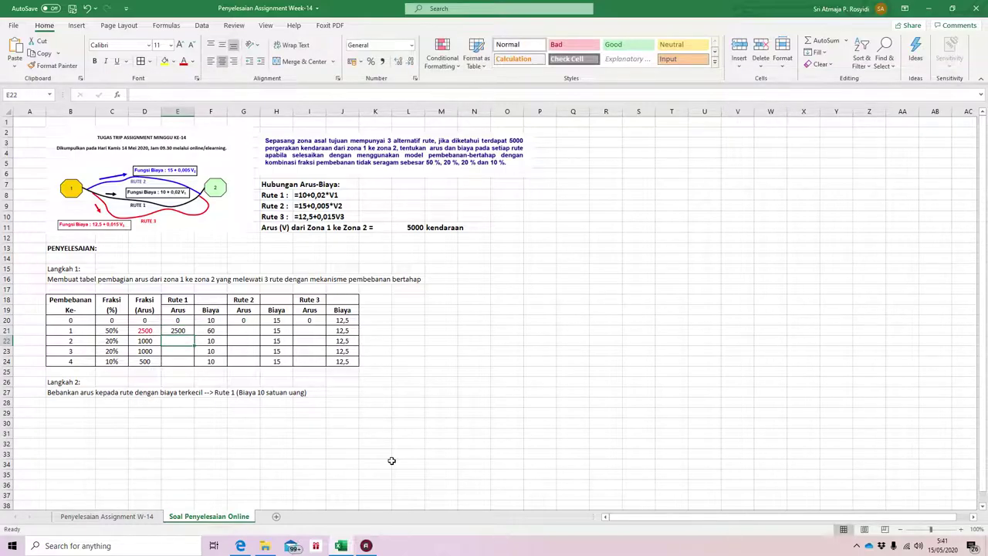
# - For stage 1, enter an Arus of 0 for Rute 2 in G21 and for Rute 3 in I21
pyautogui.press('Right')
pyautogui.press('Up')
pyautogui.press('Right')
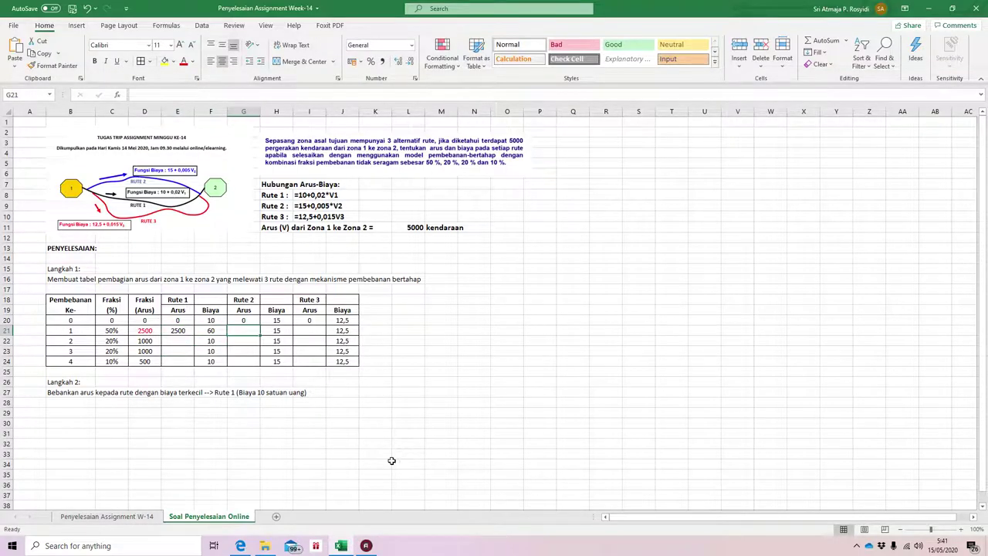
pyautogui.write('0')
pyautogui.press('Right')
pyautogui.press('Right')
pyautogui.write('0')
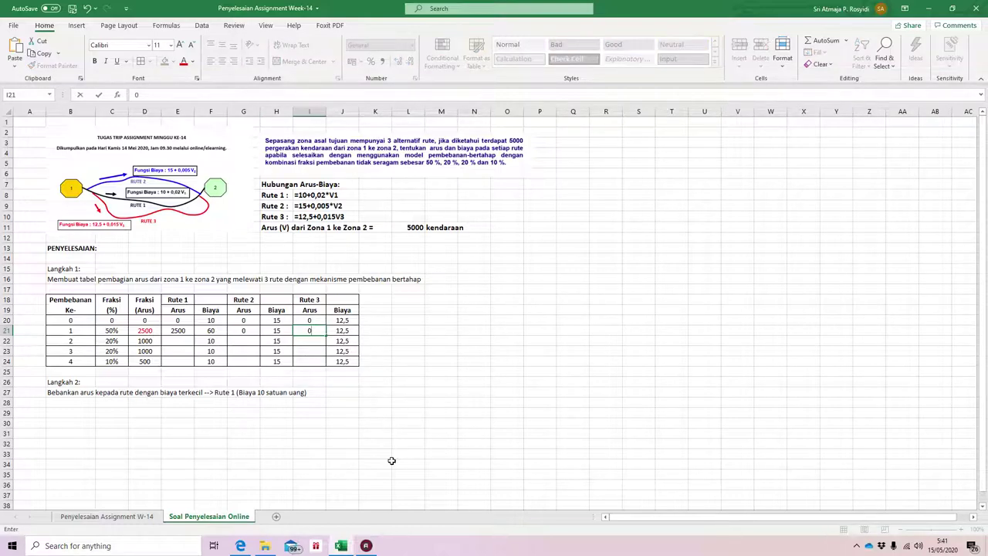
pyautogui.press('Return')
# - Reset the font colour of the stage 1 fraction flow in D21 to Automatic
pyautogui.press('Up')
pyautogui.press('Left')
pyautogui.press('Left')
pyautogui.press('Left')
pyautogui.press('Left')
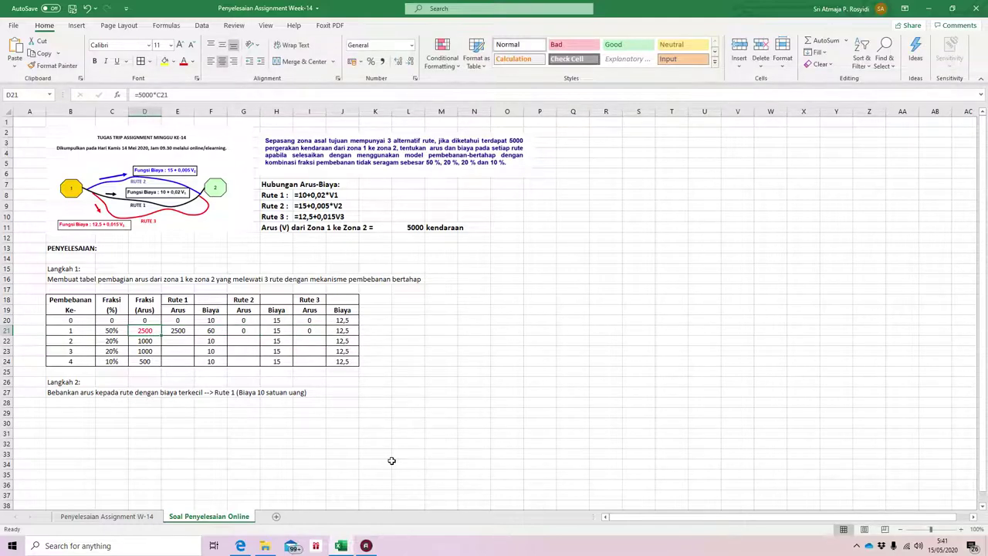
pyautogui.click(194, 62)
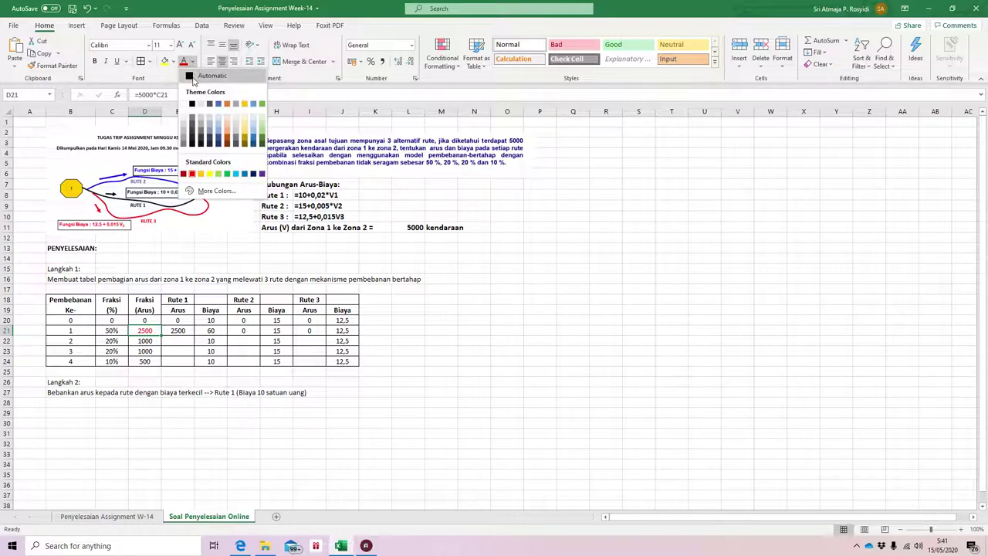
# - Enter "Langkah 3:" in B28 and "Langkah berikutnya lakukan pembebanan ke-2, ditujukan pada arus dengan biaya terkecil --> Rute 3 (12,5)" in B29
pyautogui.click(77, 382)
pyautogui.click(68, 402)
pyautogui.write('Langkah 3:')
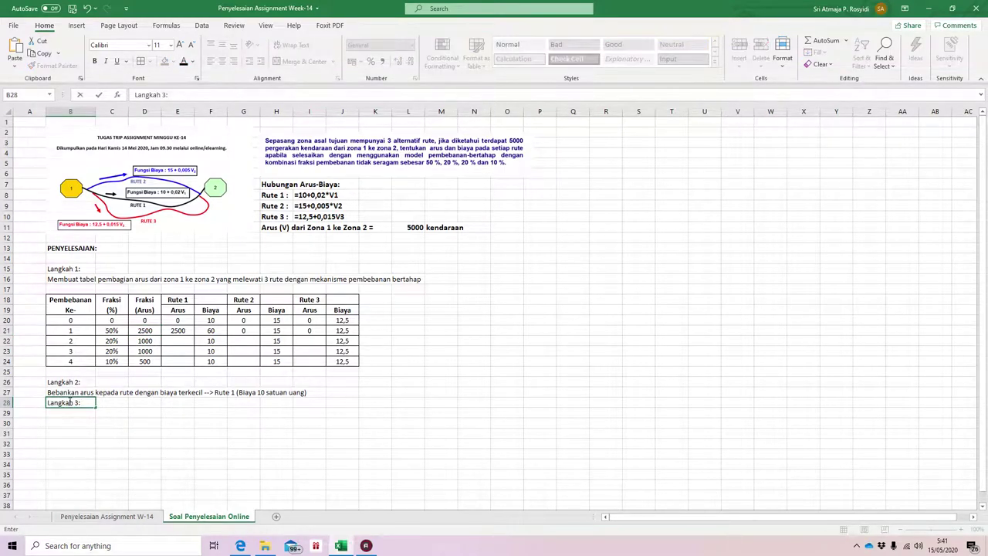
pyautogui.press('Return')
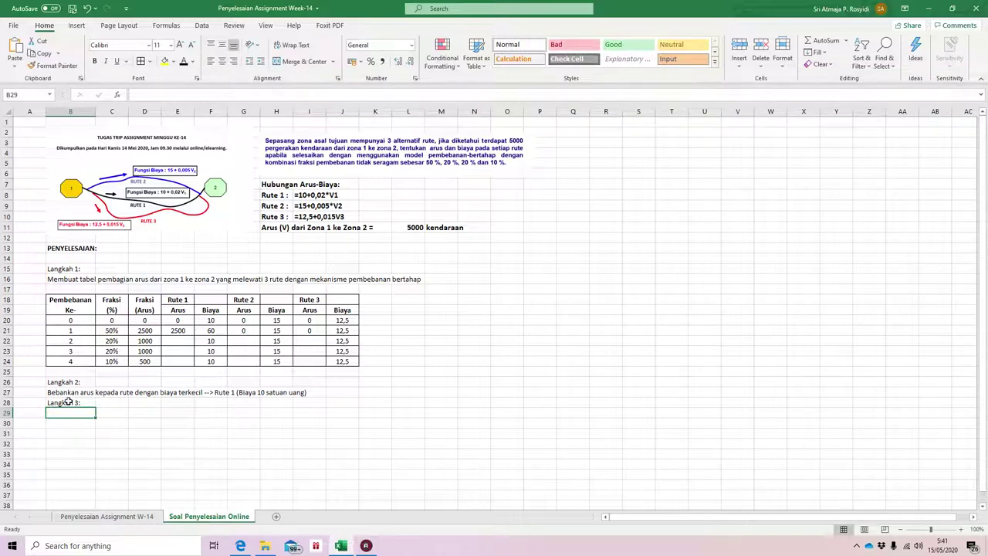
pyautogui.write('Langkah berikutnya laku')
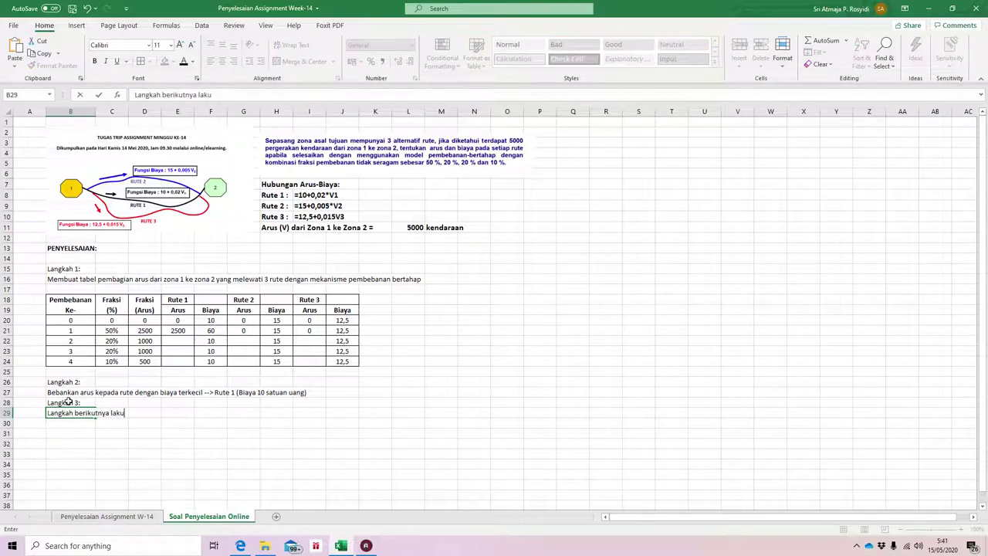
pyautogui.write('kan pembebanan ')
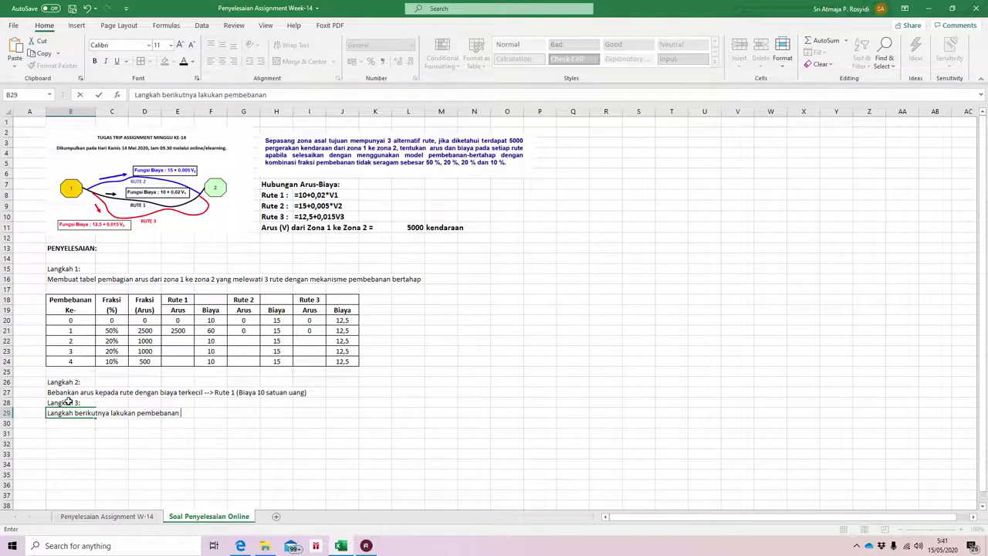
pyautogui.write('ke-2, ditujukan pada arus dengan biaya terkecil -->')
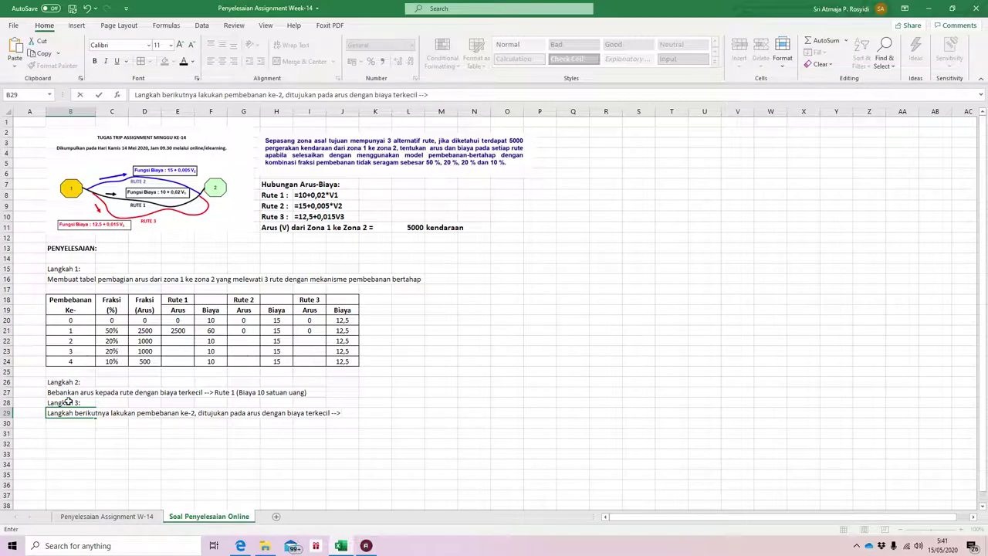
pyautogui.write('ute 3 (12,5)')
pyautogui.press('Return')
# - Fill D22 with yellow and enter the stage 2 Arus values: 2500 in E22, 0 in G22 and 1000 in I22
pyautogui.click(144, 341)
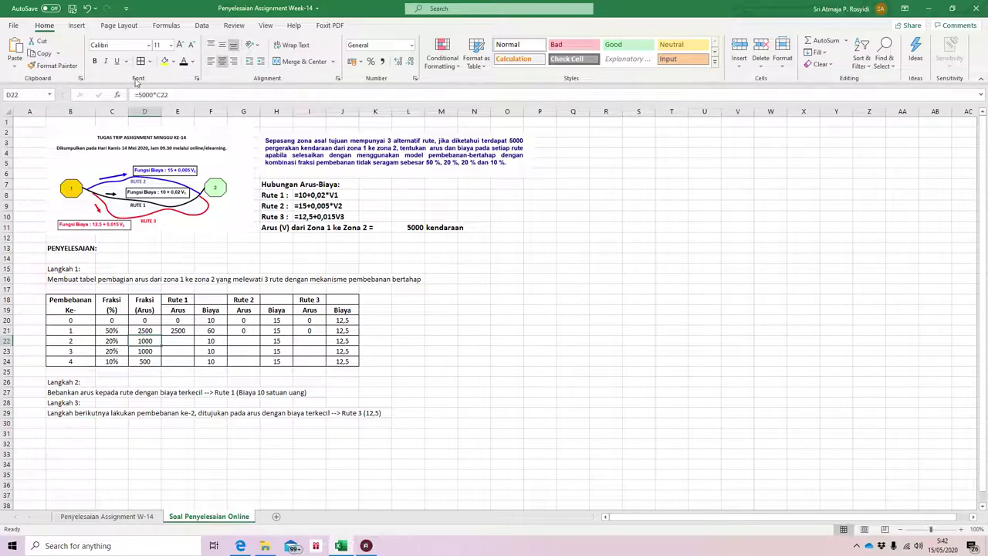
pyautogui.click(163, 61)
pyautogui.click(183, 343)
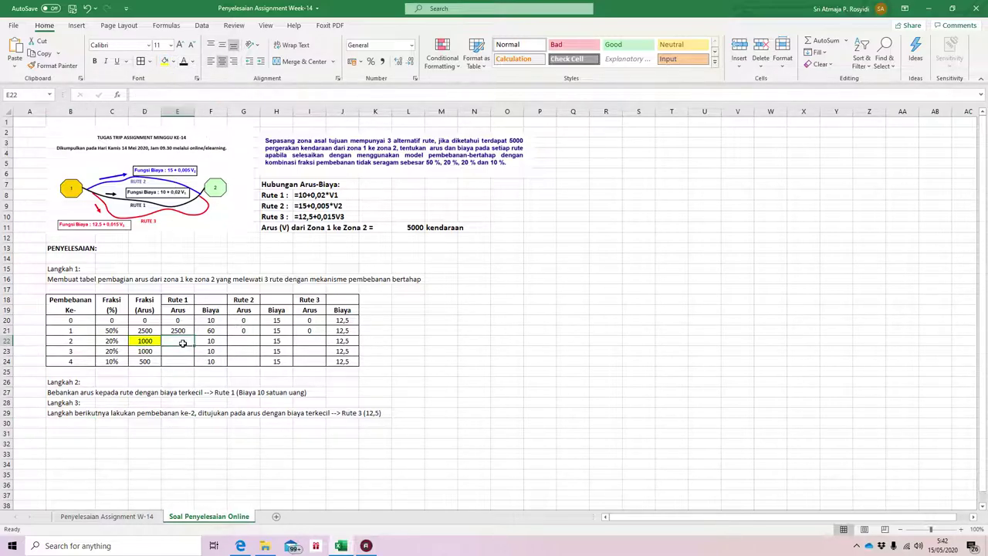
pyautogui.write('2500')
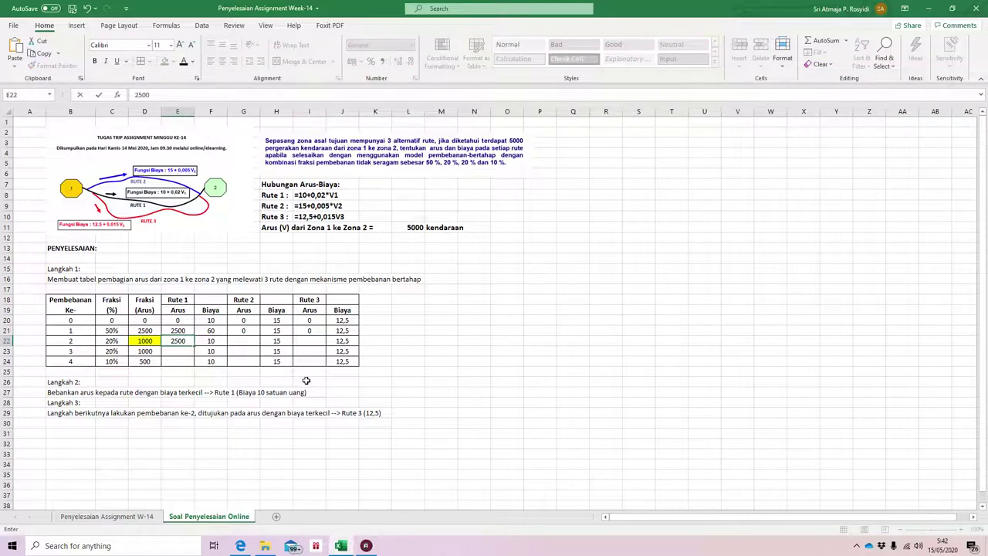
pyautogui.press('Tab')
pyautogui.press('Tab')
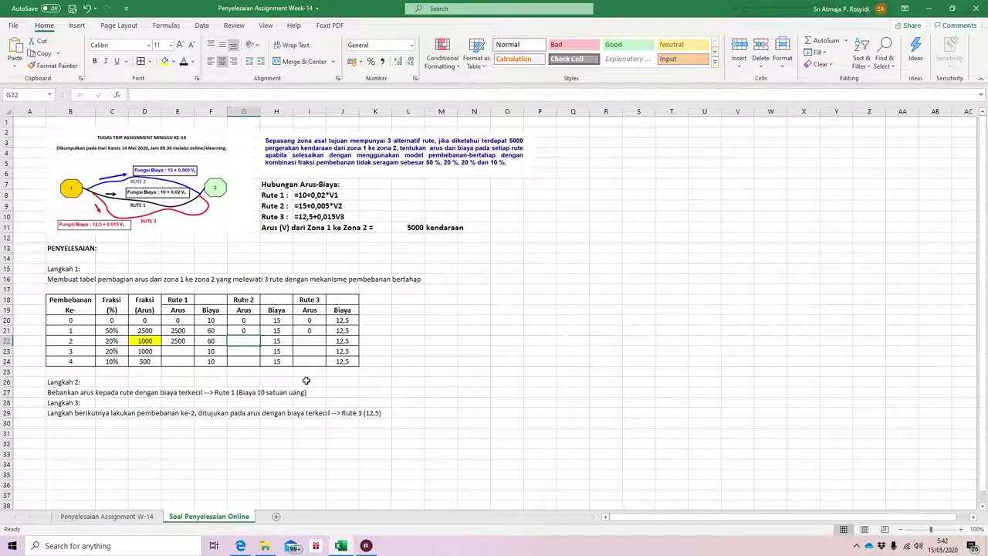
pyautogui.write('0')
pyautogui.press('Tab')
pyautogui.press('Tab')
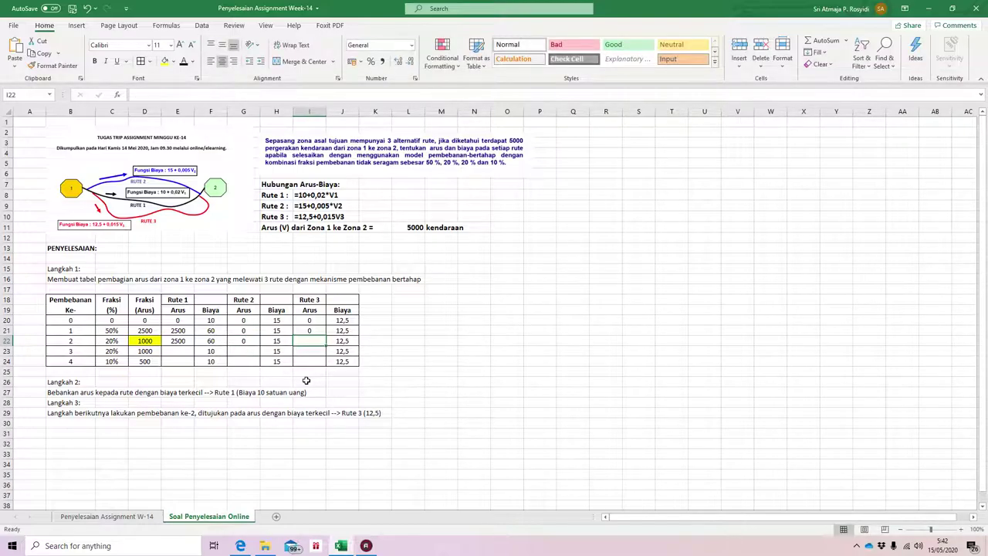
pyautogui.write('1000')
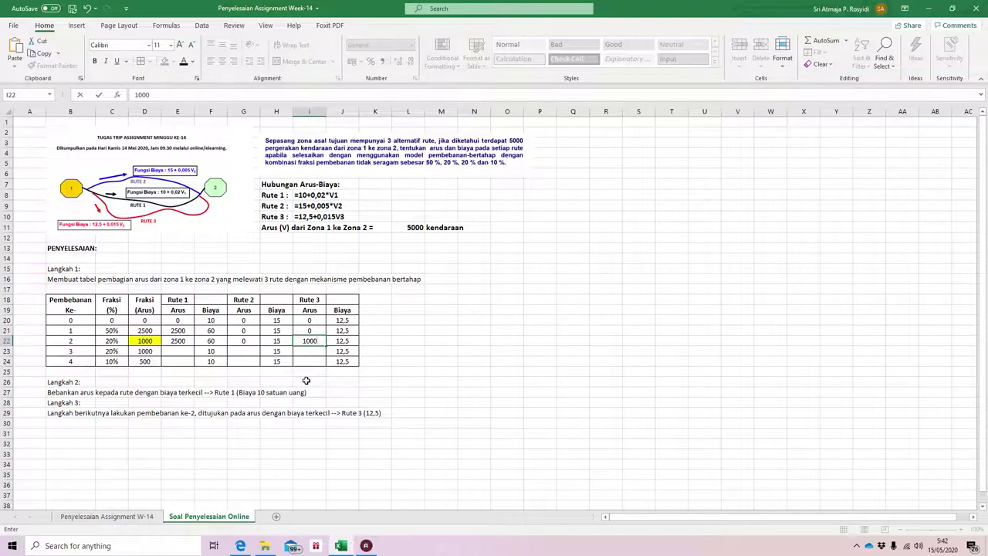
pyautogui.press('Return')
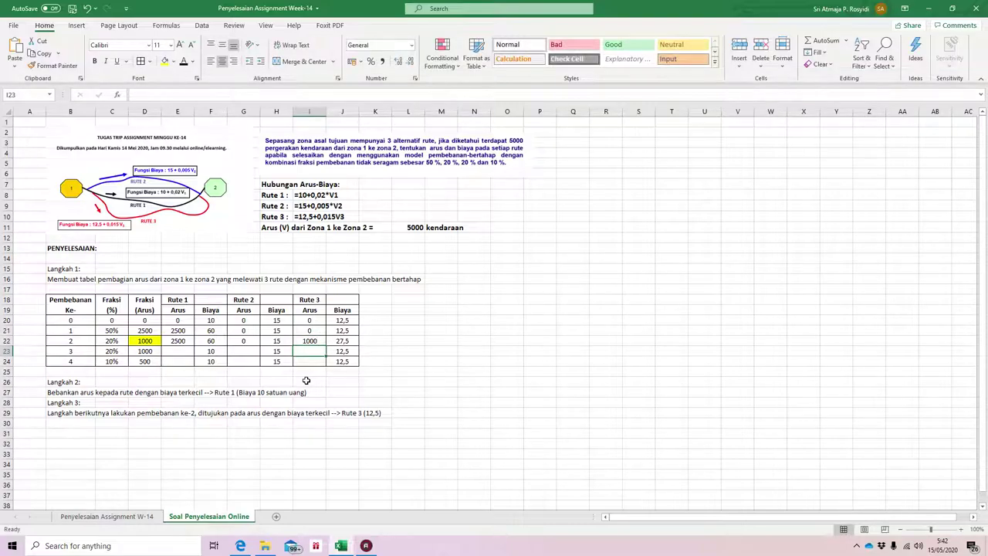
# - Remove the yellow fill from the stage 2 fraction flow in D22
pyautogui.click(147, 344)
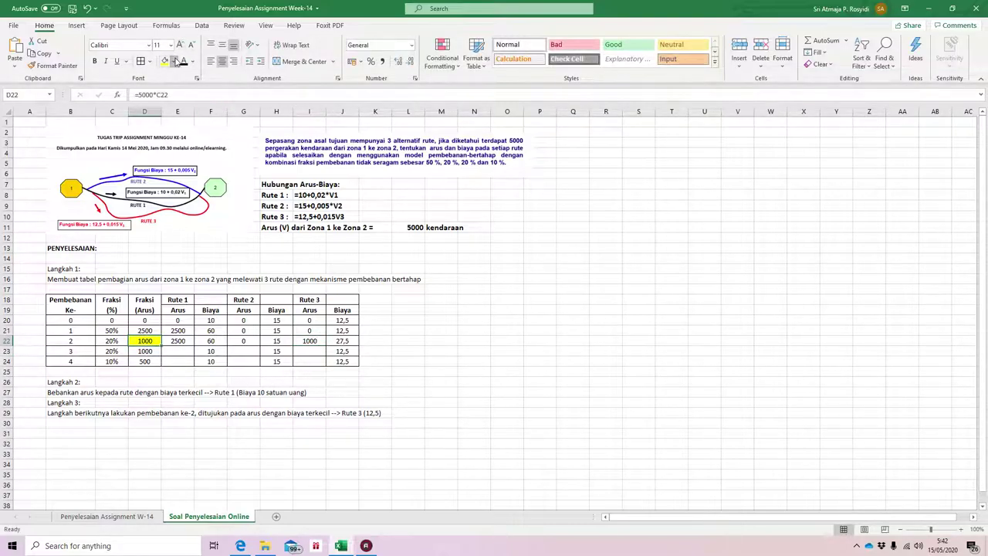
pyautogui.click(176, 62)
pyautogui.click(165, 90)
# - Enter the note "Pembebanan ke-3, dipilih rute Rute 2 (15 satuan uang)" in B30
pyautogui.click(80, 423)
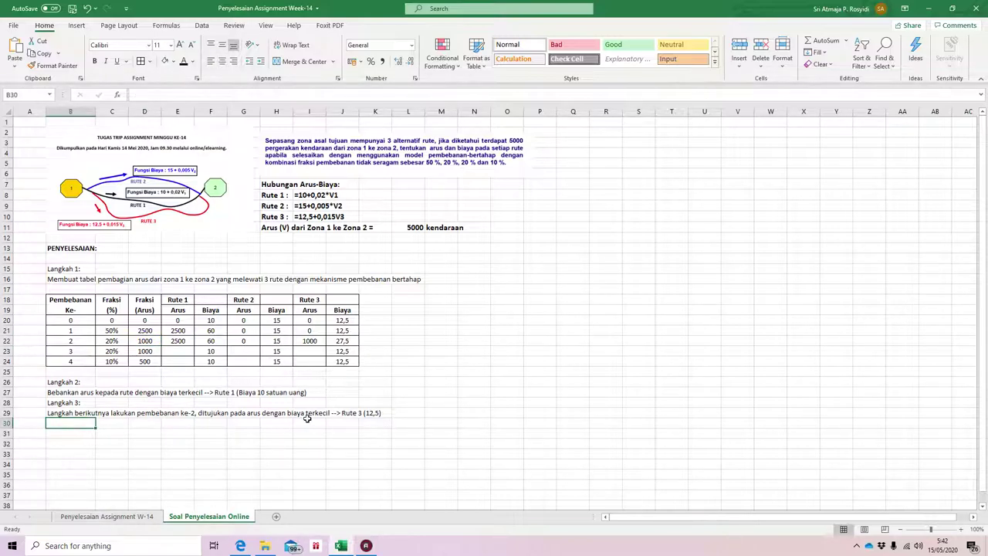
pyautogui.write('Pembeban')
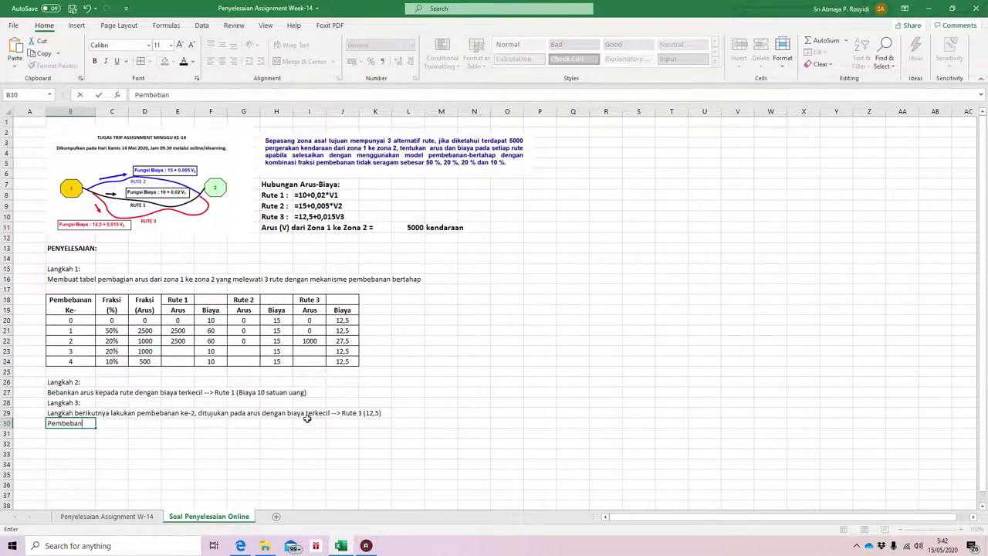
pyautogui.write('an ke-3, dipilih rute')
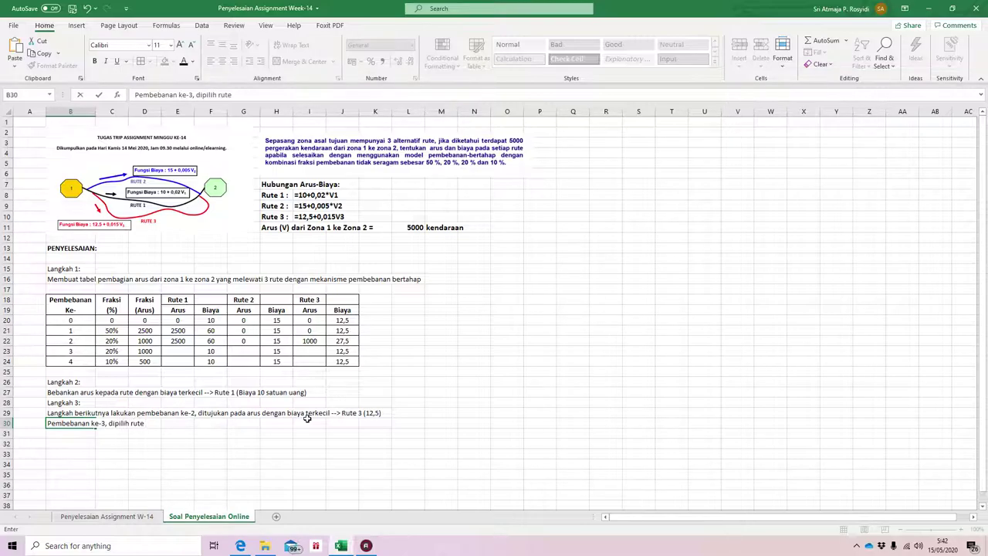
pyautogui.write(' Ryu')
pyautogui.write('ute')
pyautogui.write(' 2 (15 satuan uan')
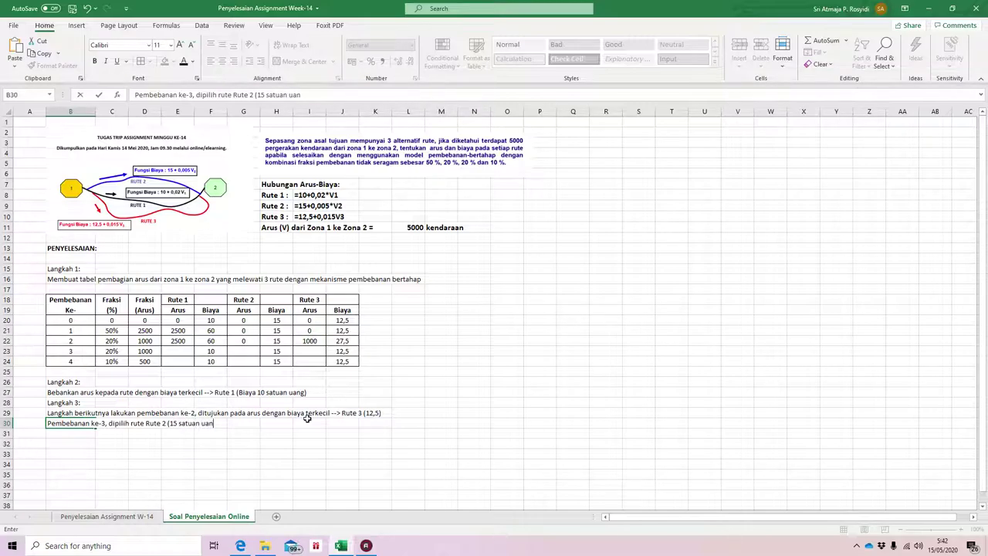
pyautogui.write('g)')
pyautogui.press('Return')
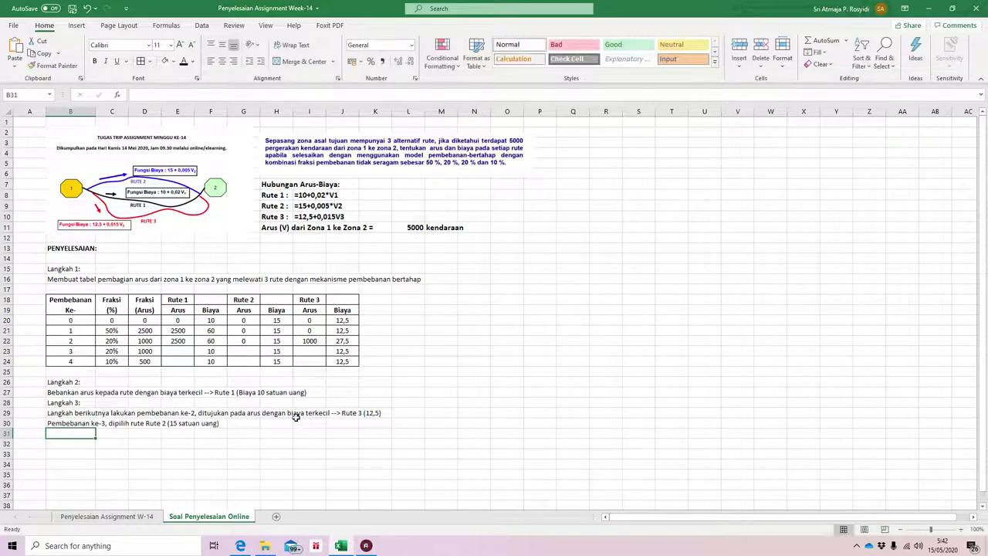
# - Enter the stage 3 Arus values: 2500 for Rute 1 in E23, 1000 for Rute 2 in G23 and 1000 for Rute 3 in I23
pyautogui.click(176, 351)
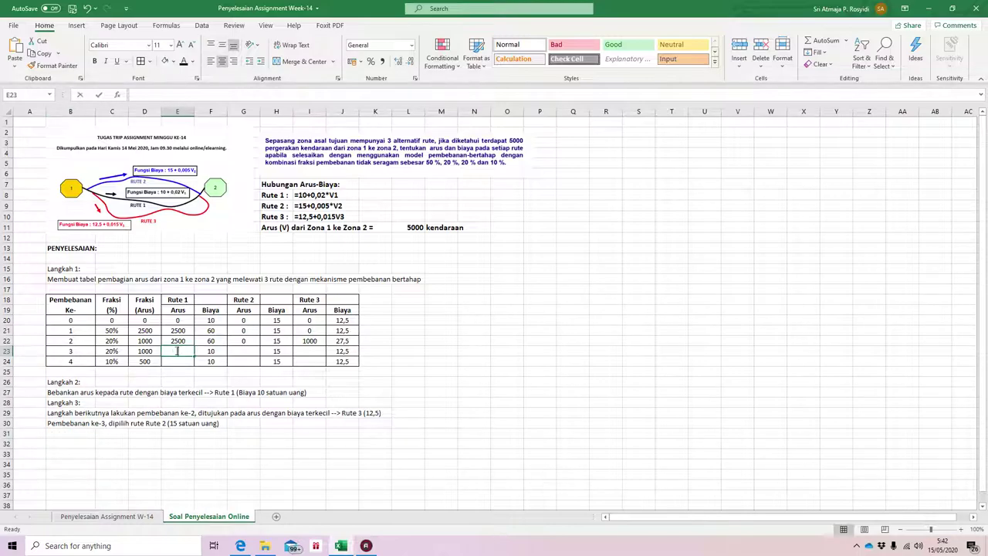
pyautogui.write('2500')
pyautogui.press('Tab')
pyautogui.press('Tab')
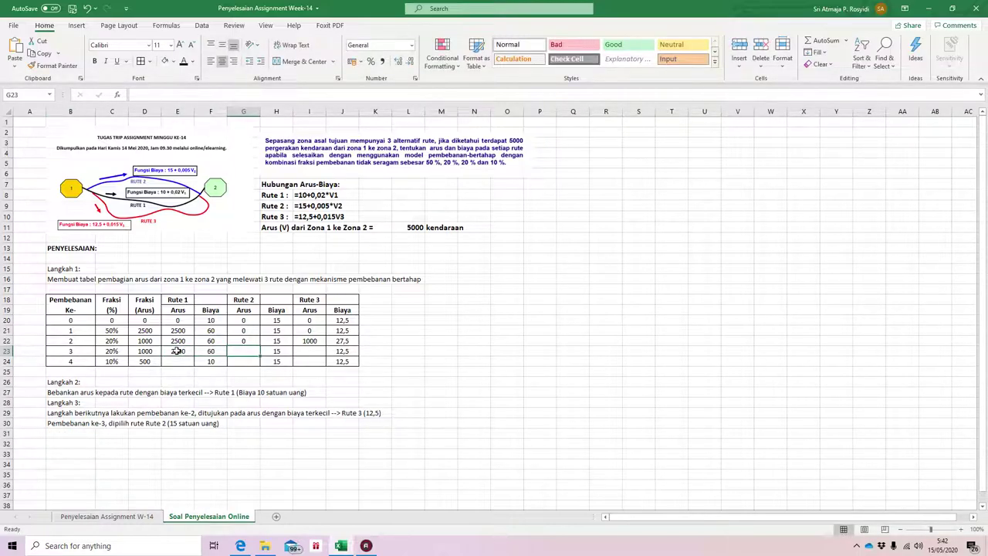
pyautogui.write('1000')
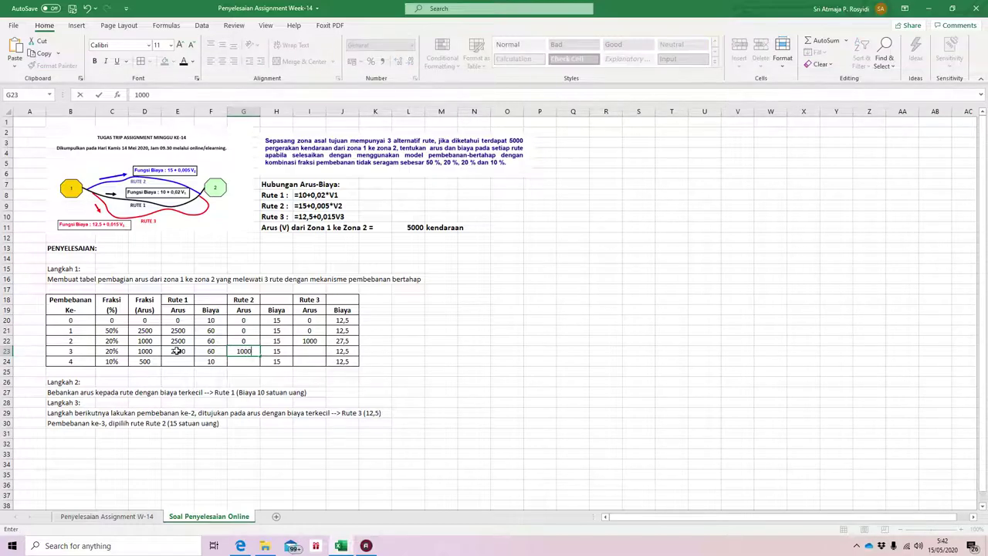
pyautogui.press('Tab')
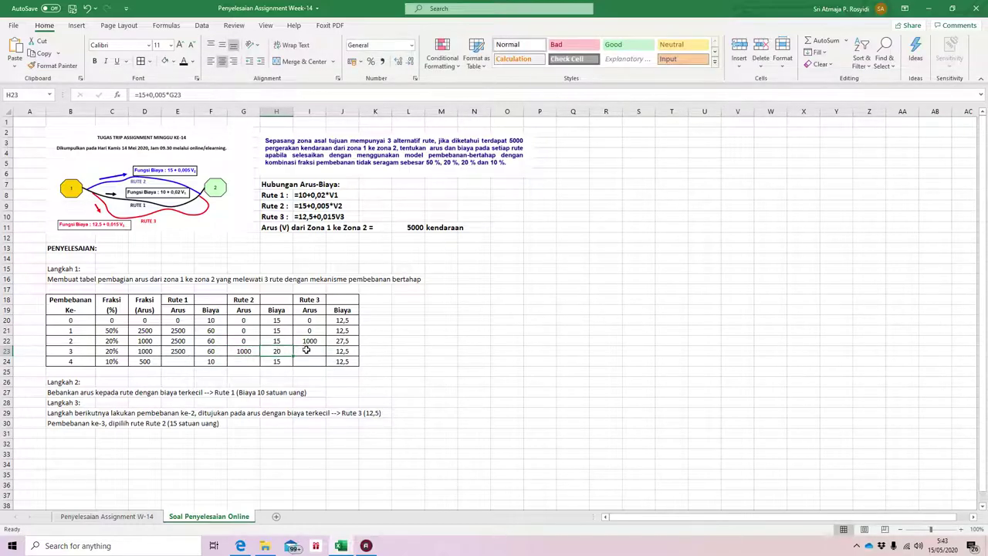
pyautogui.click(306, 350)
pyautogui.write('1000')
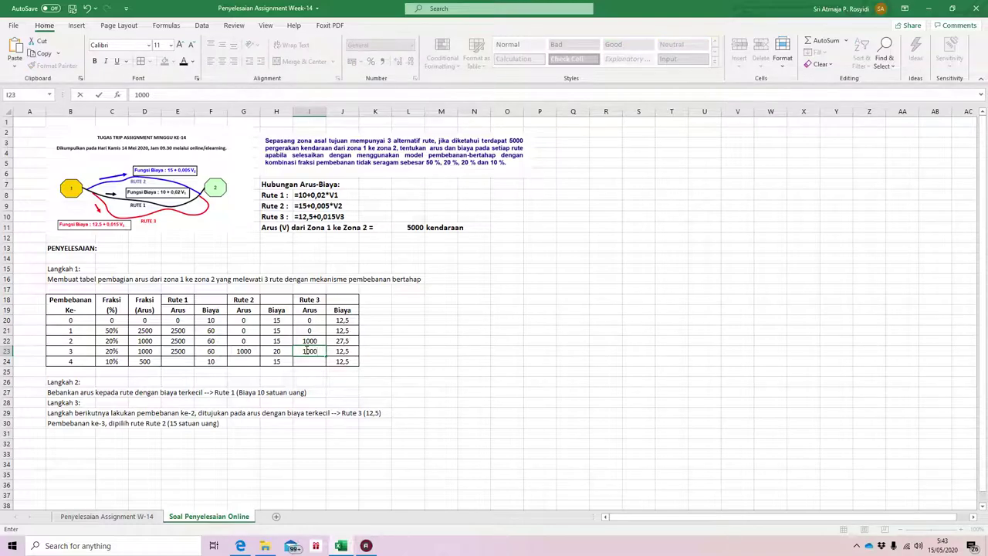
pyautogui.press('Return')
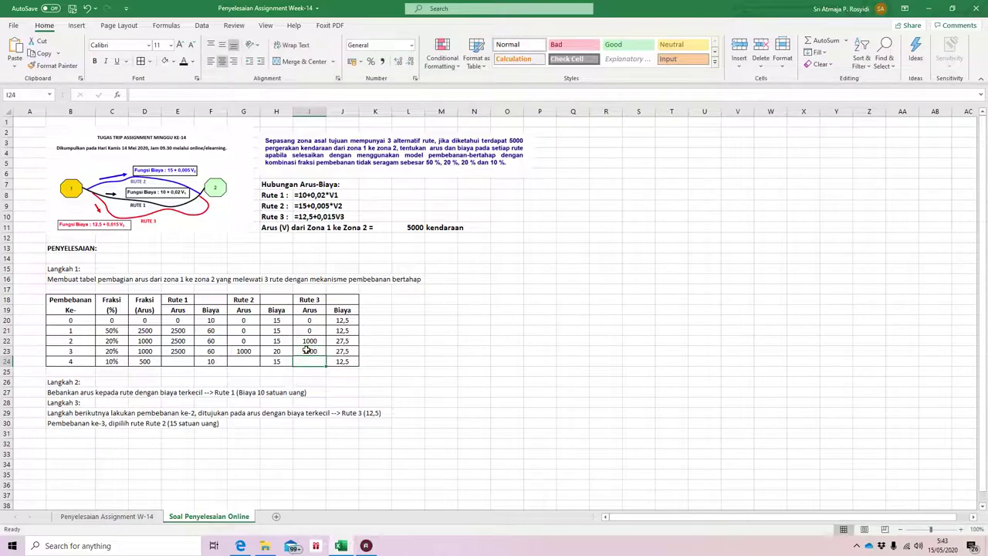
# - Enter the note "Pembebanan tahap akhir ke-4, maka dipilih rute ke-2" in B31
pyautogui.click(70, 434)
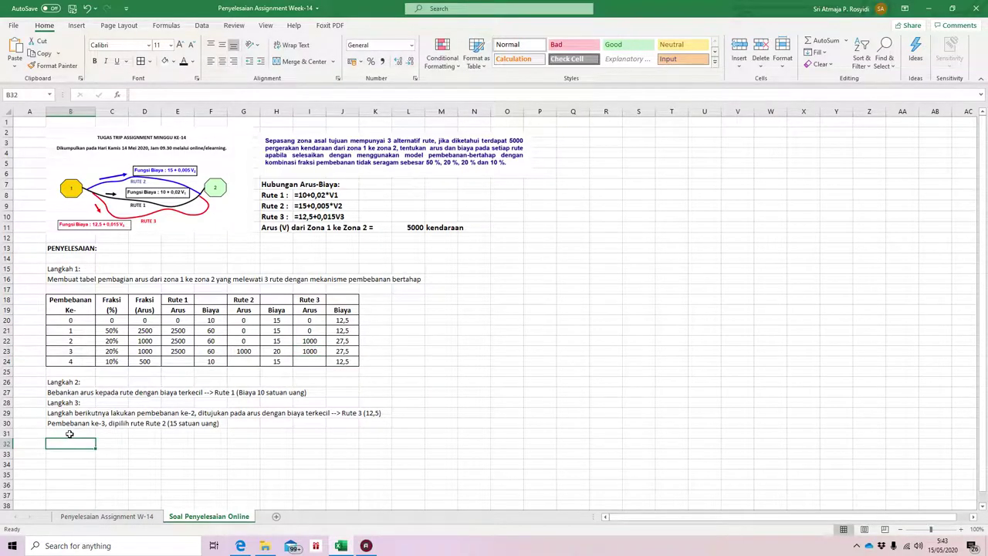
pyautogui.write('Pembebanan tahap akhir ke-4, maka dipilih rute ke')
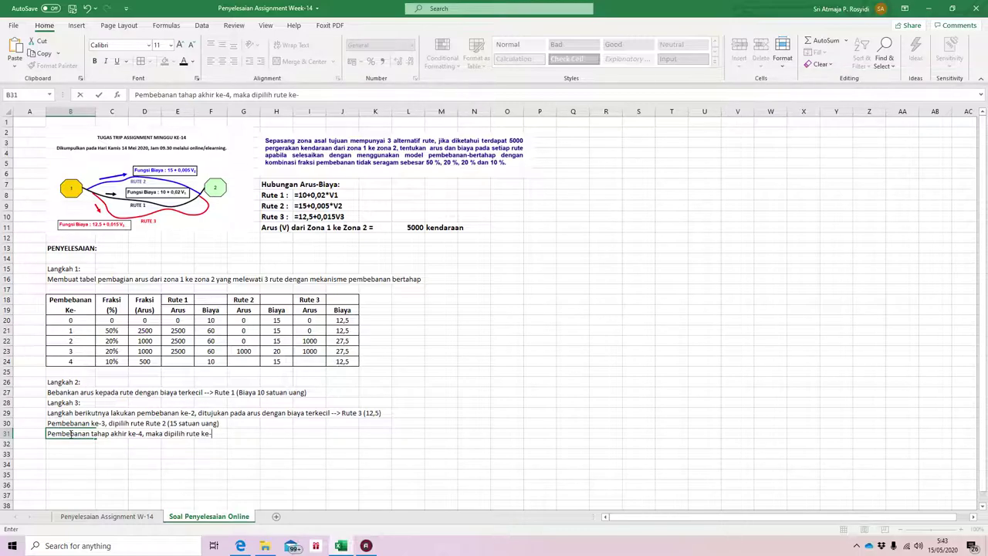
pyautogui.write('-2')
pyautogui.press('Return')
# - Make the stage 3 values in D23:J23 bold
pyautogui.click(156, 352)
pyautogui.moveTo(186, 350); pyautogui.dragTo(352, 354)
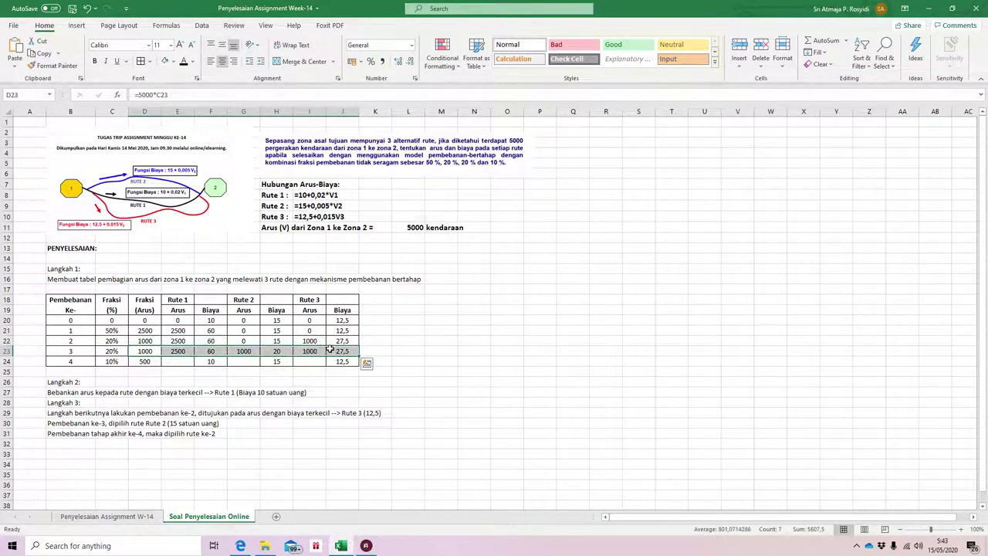
pyautogui.click(95, 61)
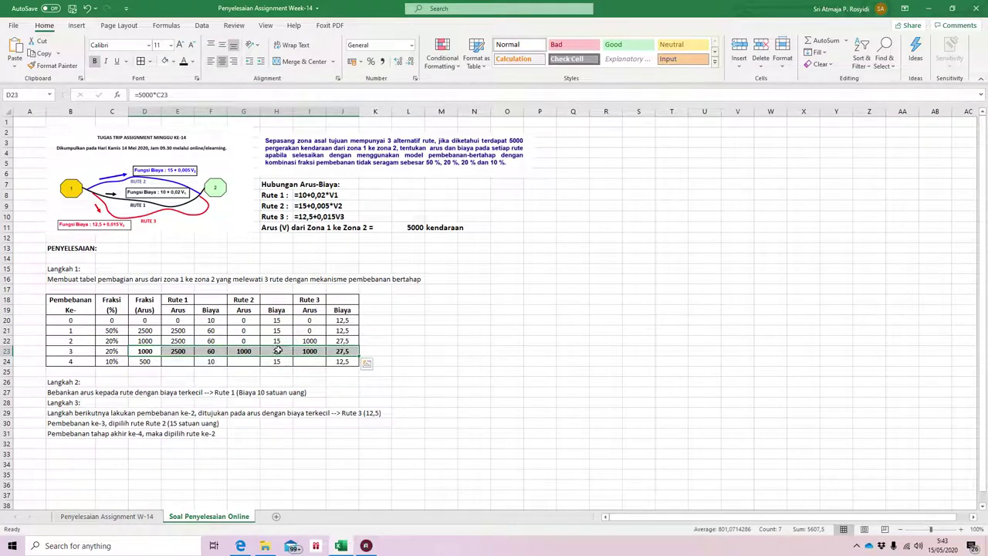
# - Enter the stage 4 Arus values: 2500 for Rute 1 in E24, =1000+500 for Rute 2 in G24 and 1000 for Rute 3 in I24
pyautogui.click(258, 361)
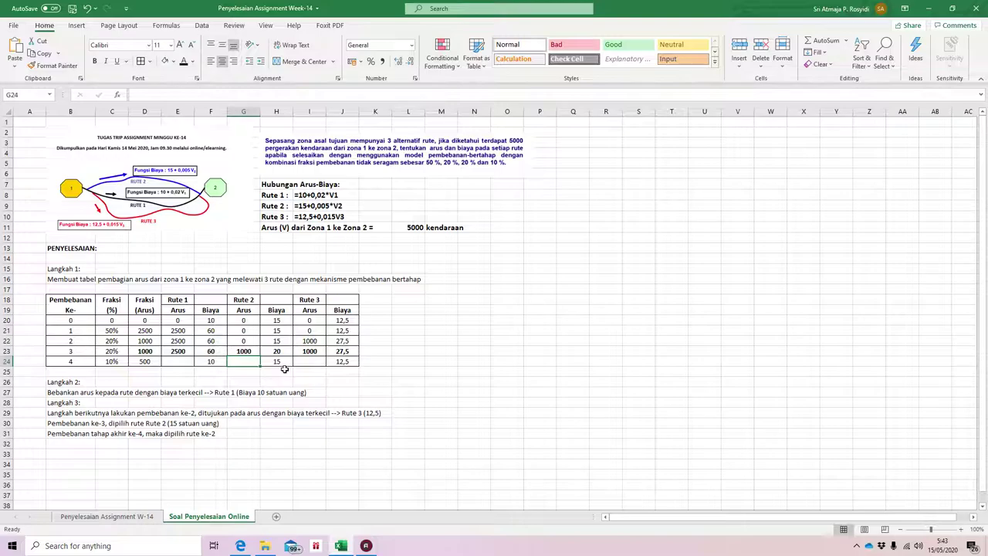
pyautogui.click(187, 363)
pyautogui.write('2500')
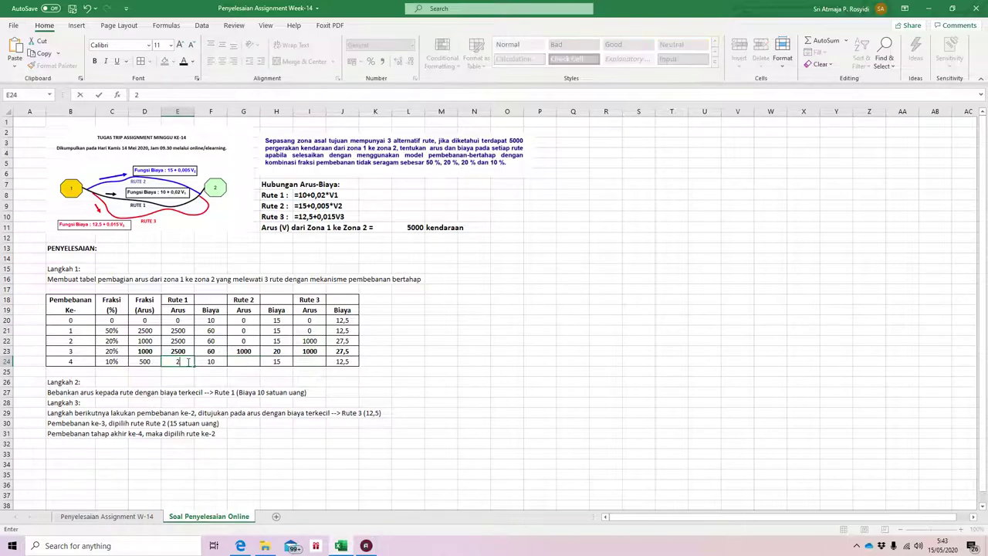
pyautogui.press('Tab')
pyautogui.press('Tab')
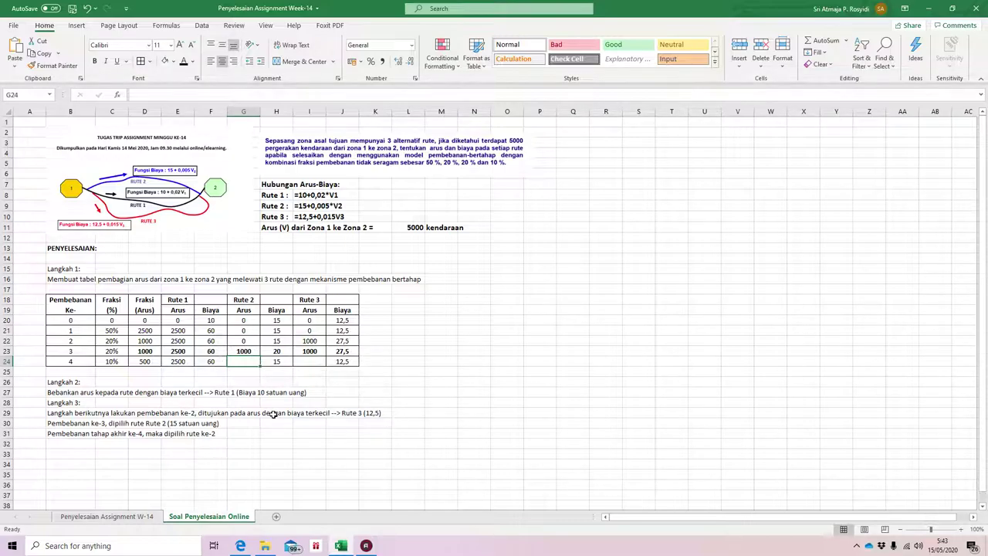
pyautogui.write('=1000')
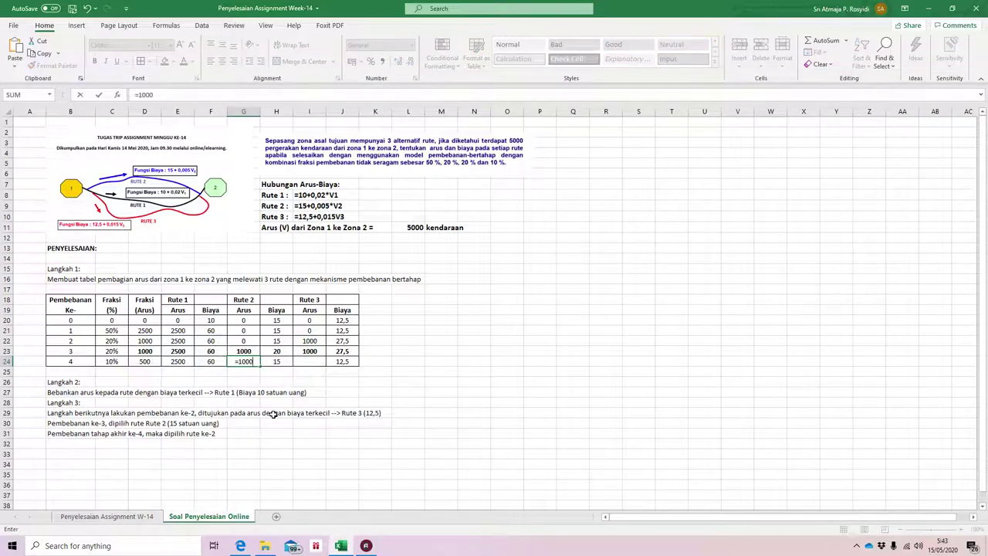
pyautogui.write('+')
pyautogui.write('500')
pyautogui.press('Return')
pyautogui.press('Up')
pyautogui.press('Right')
pyautogui.press('Right')
pyautogui.write('1000')
pyautogui.press('Return')
# - Remove the bold formatting from the stage 3 values in D23:J23
pyautogui.click(147, 352)
pyautogui.moveTo(148, 352); pyautogui.dragTo(344, 352)
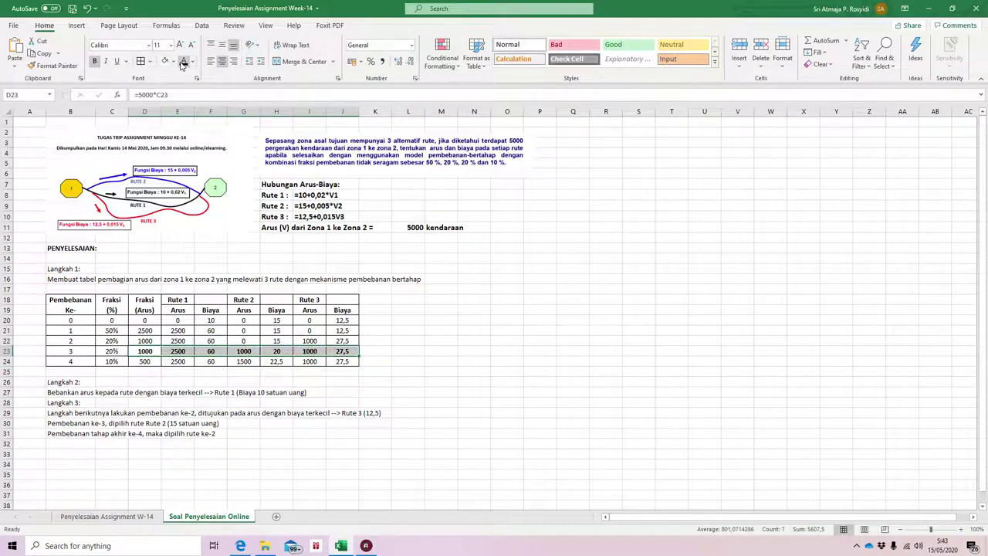
pyautogui.click(95, 61)
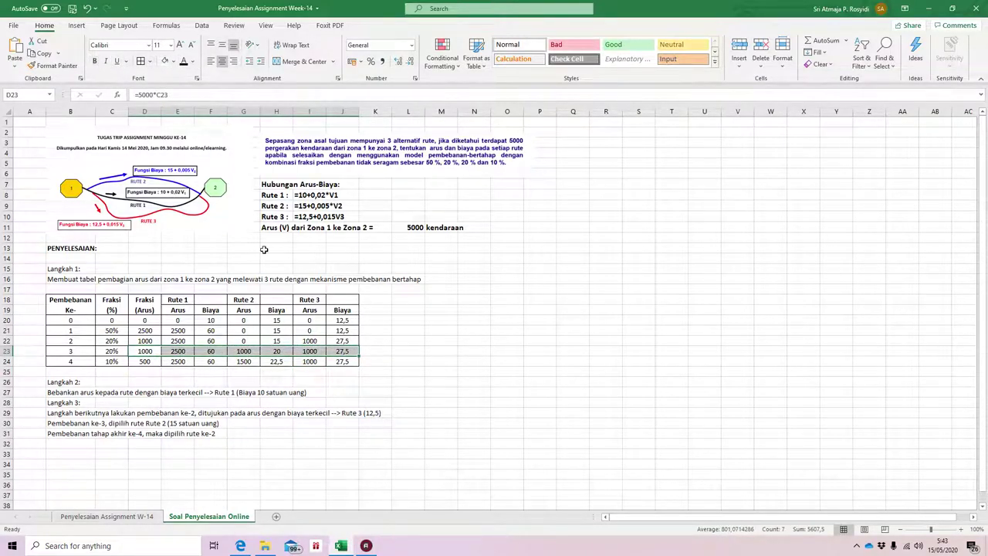
pyautogui.click(380, 400)
# - Total the Fraksi (Arus) column in D25 with a SUM over D20:D24
pyautogui.click(145, 371)
pyautogui.write('=sum(')
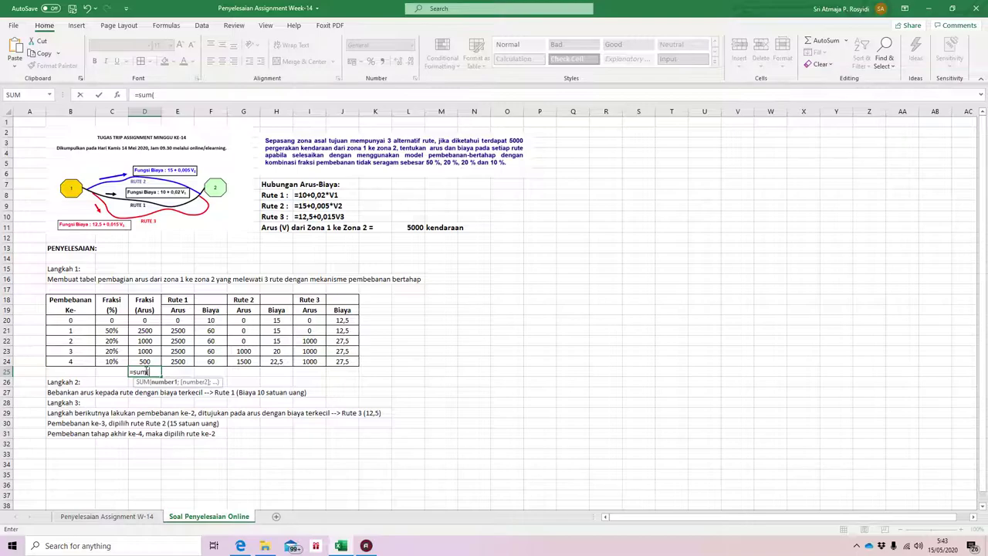
pyautogui.moveTo(144, 361); pyautogui.dragTo(154, 316)
pyautogui.press('Return')
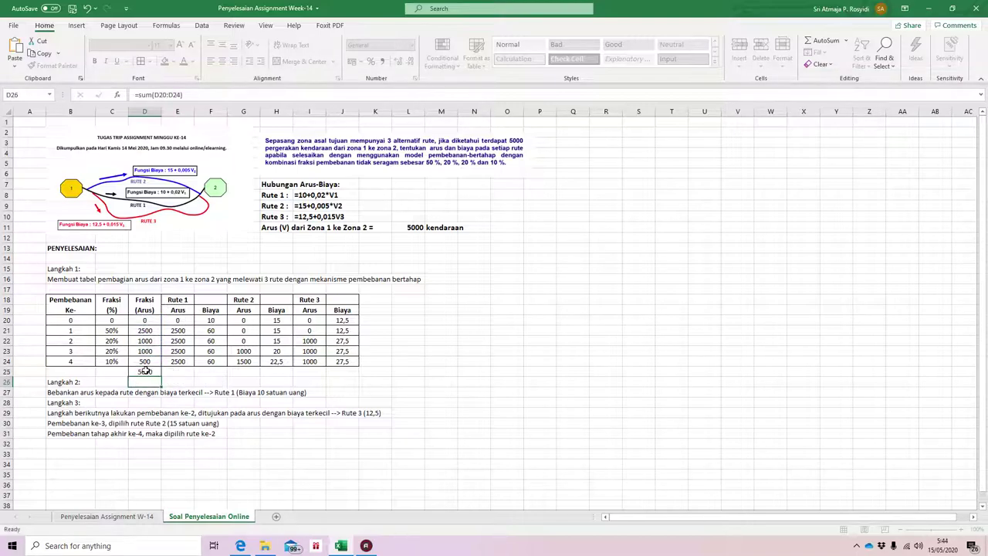
# - Format the total in D25 as bold with a cell border, and make the stage 4 route values in E24:J24 bold
pyautogui.click(145, 372)
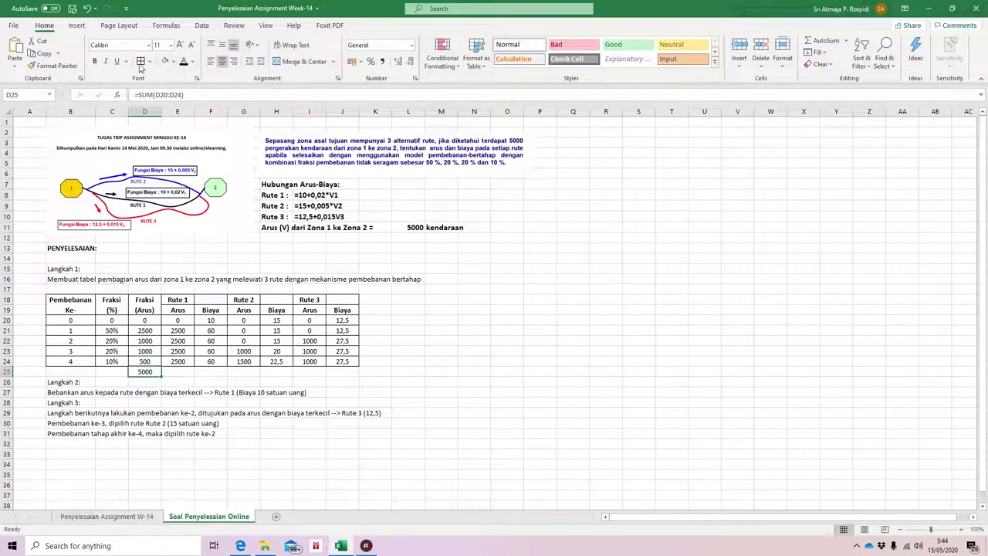
pyautogui.click(386, 299)
pyautogui.click(144, 371)
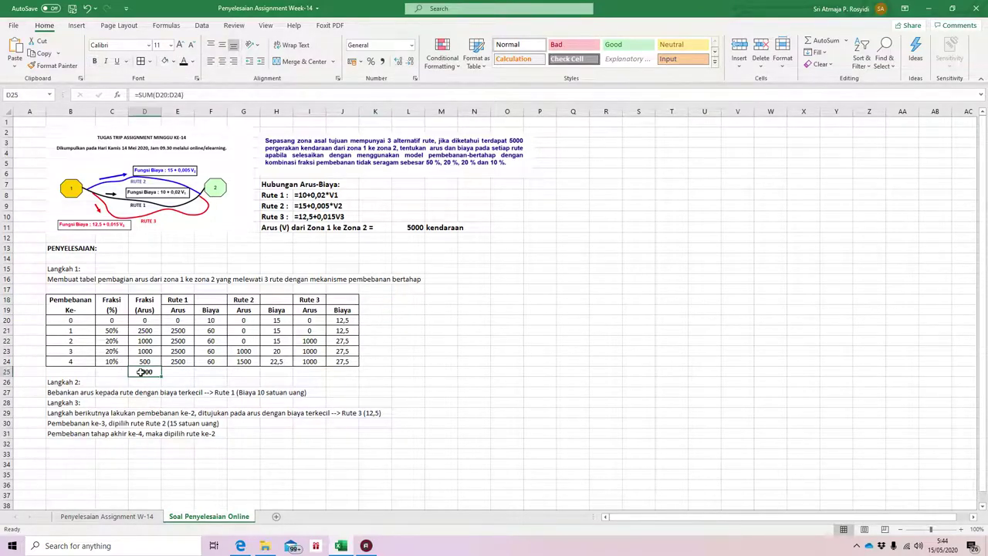
pyautogui.click(464, 342)
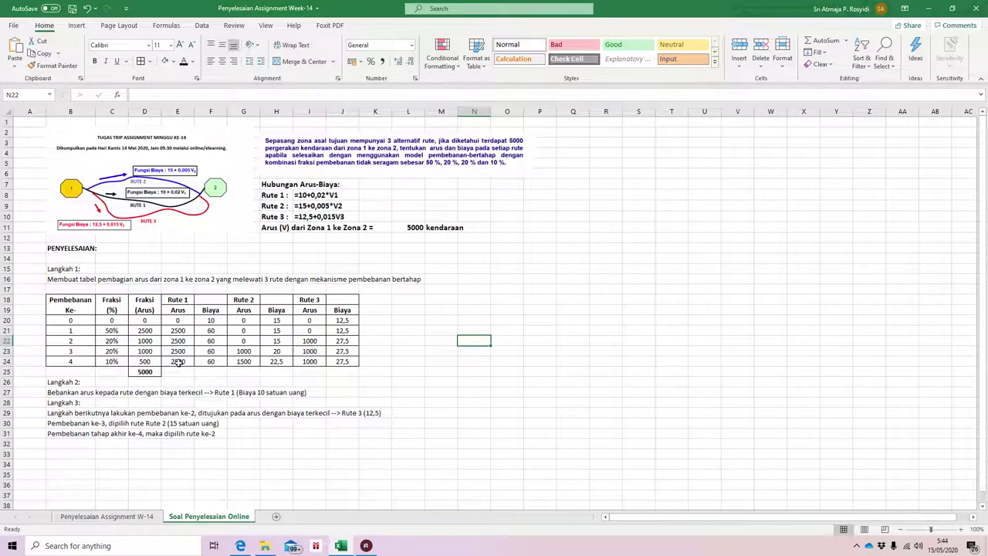
pyautogui.moveTo(172, 361); pyautogui.dragTo(342, 361)
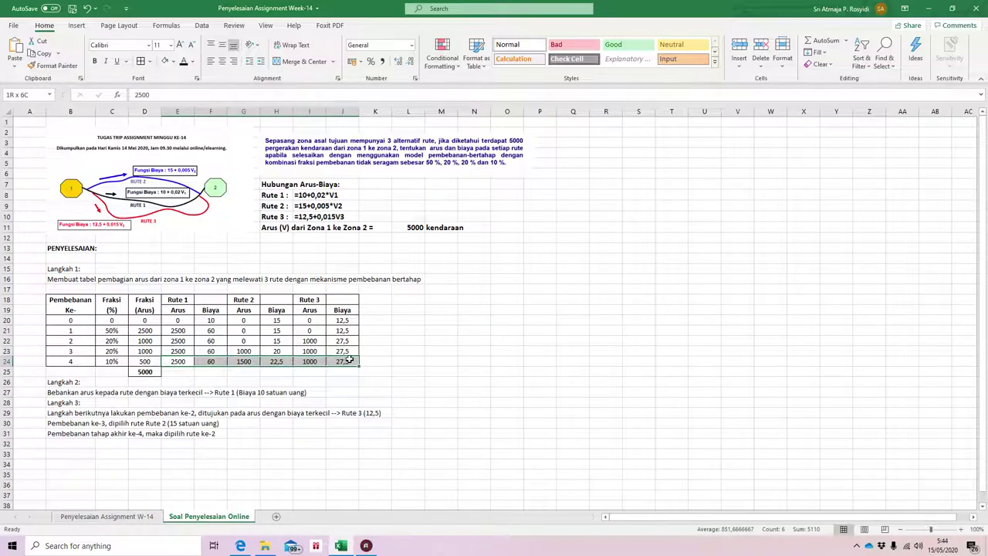
pyautogui.click(93, 61)
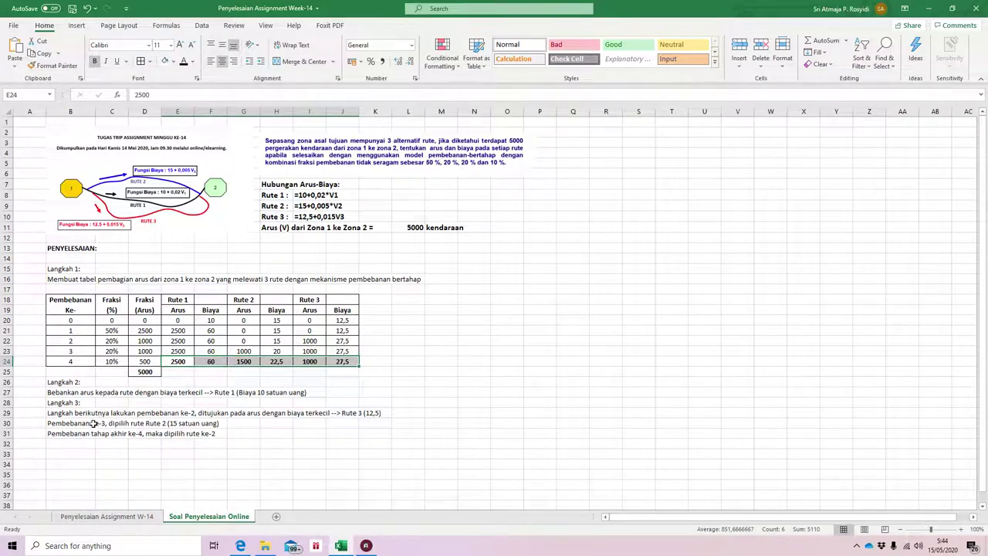
# - Enter the heading "Langkah 4:" in B32 and the note "Pembebanan tidak mencapai konvergen dengan keseimbangan Wardrop" in B33
pyautogui.click(81, 443)
pyautogui.write('Langkah 4:')
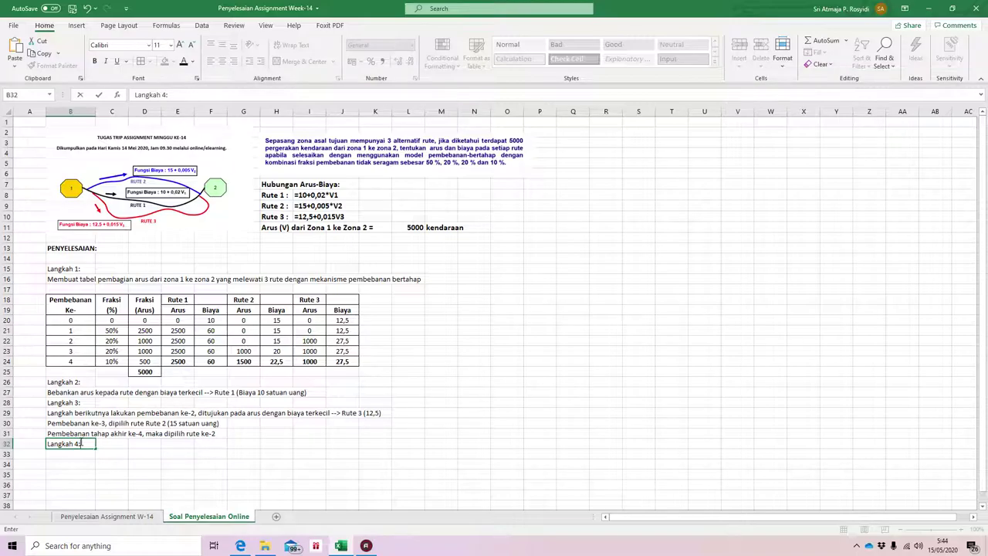
pyautogui.press('Return')
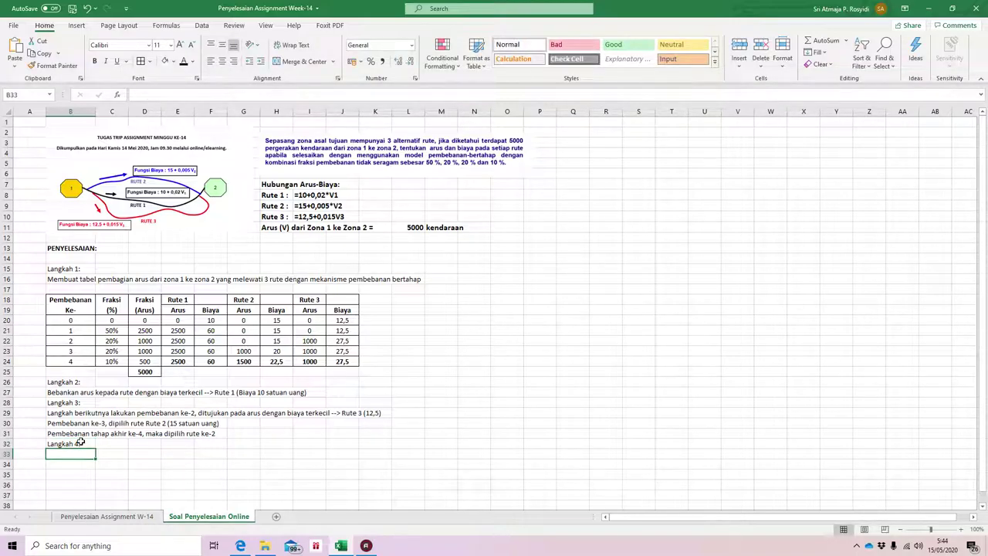
pyautogui.write('Pembebana')
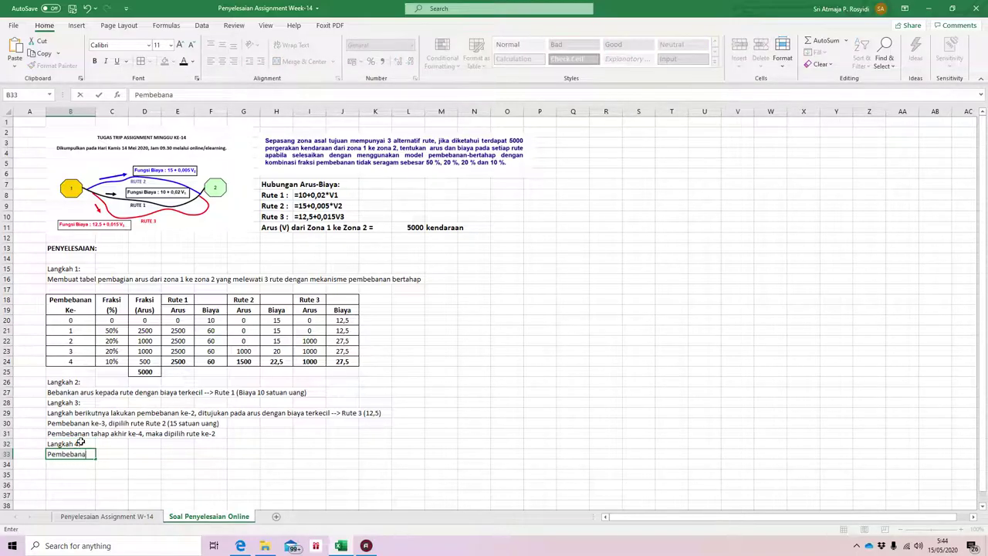
pyautogui.write('n tda')
pyautogui.write('idak')
pyautogui.press('BackSpace')
pyautogui.press('BackSpace')
pyautogui.press('BackSpace')
pyautogui.write('idak mencapai konvergen')
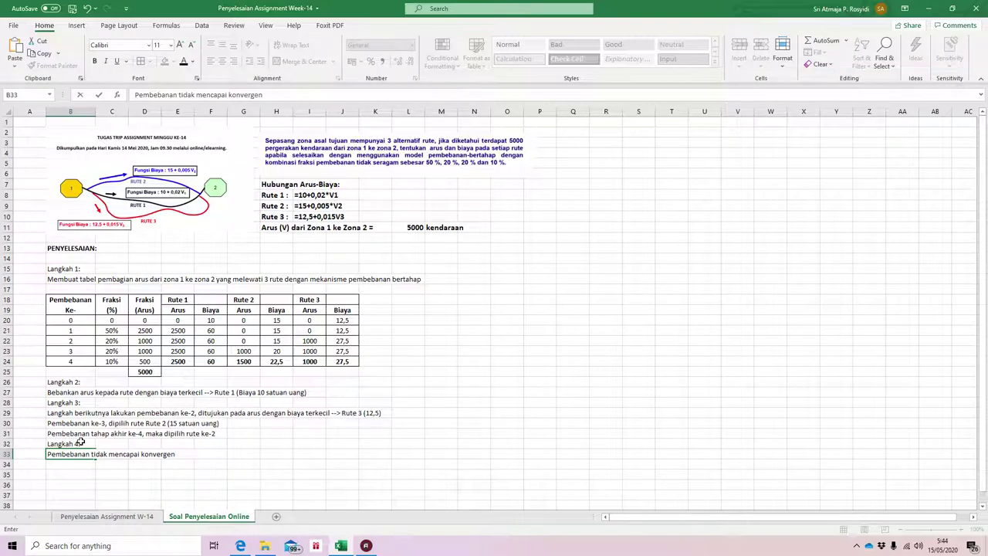
pyautogui.write(' dengan keseimbangan')
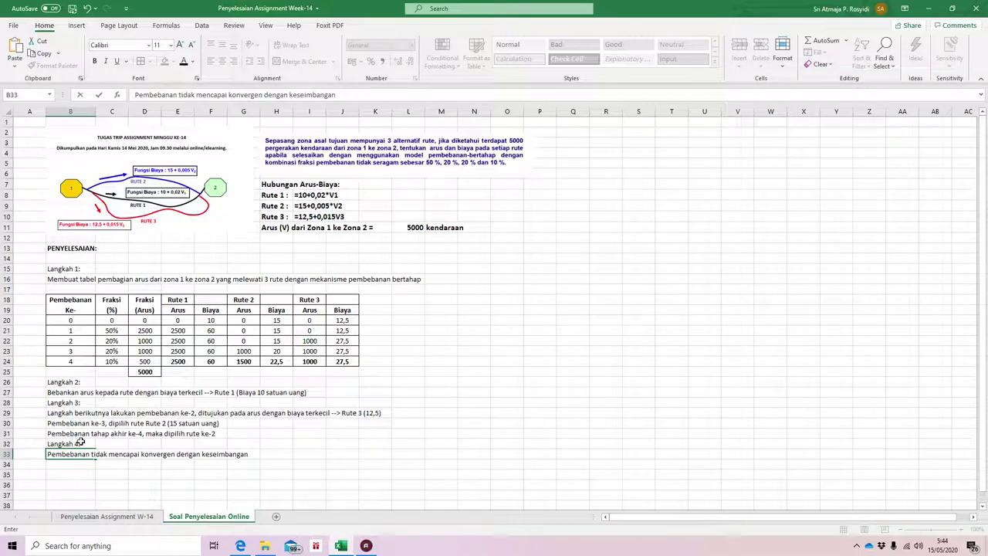
pyautogui.write(' Wardrop')
pyautogui.hotkey('ctrl', 'Return')
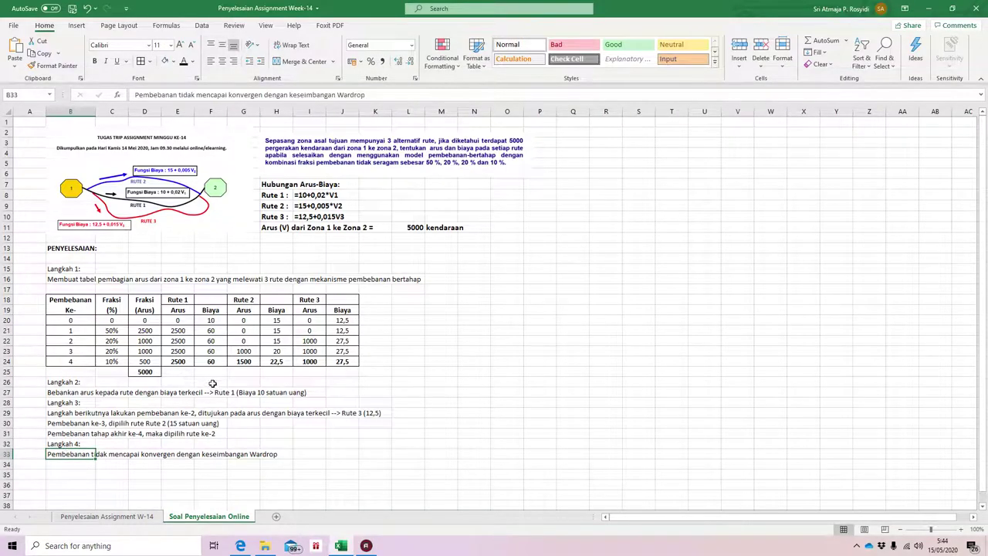
# - Fill the stage 4 Biaya cells of all three routes, F24, H24 and J24, with yellow
pyautogui.click(207, 360)
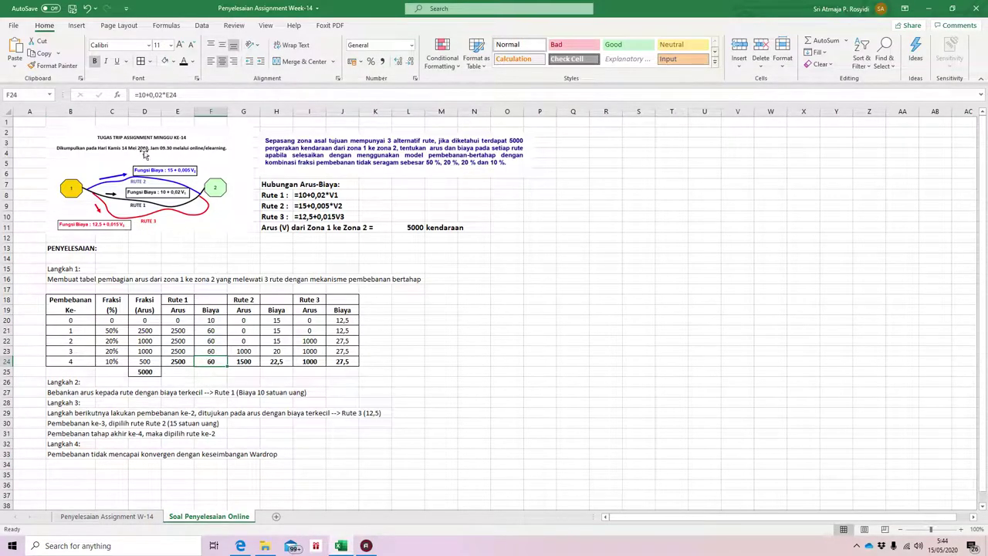
pyautogui.click(173, 61)
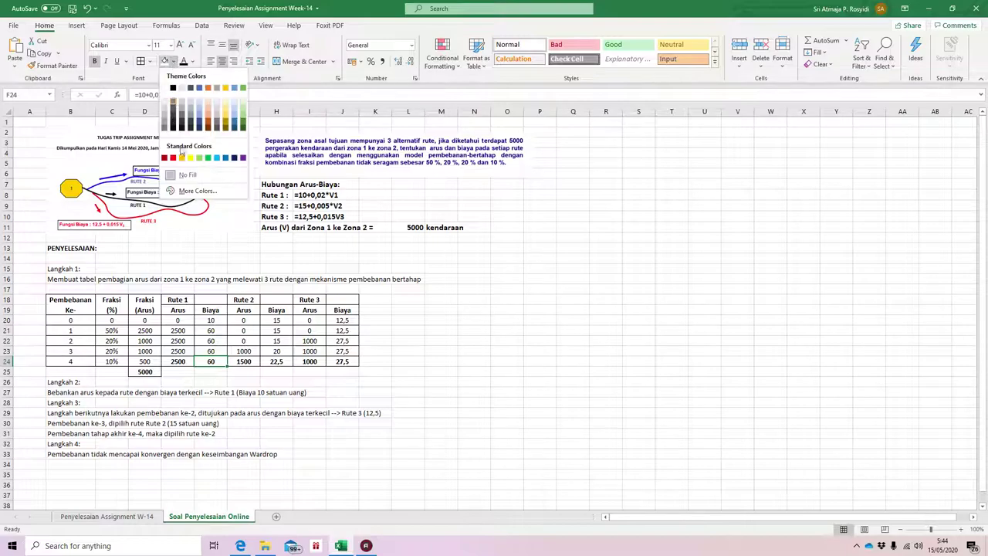
pyautogui.click(191, 157)
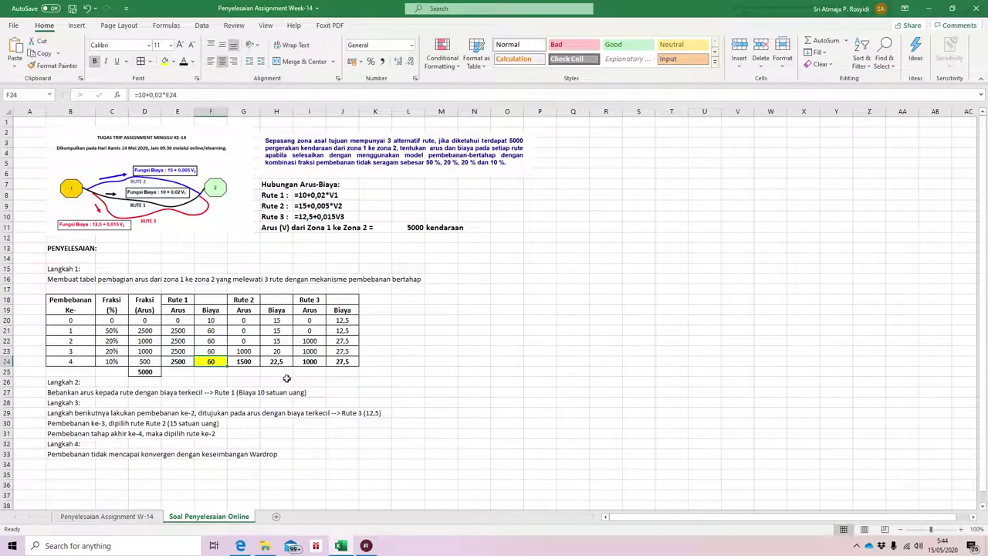
pyautogui.click(281, 363)
pyautogui.click(165, 63)
pyautogui.click(351, 361)
pyautogui.click(165, 62)
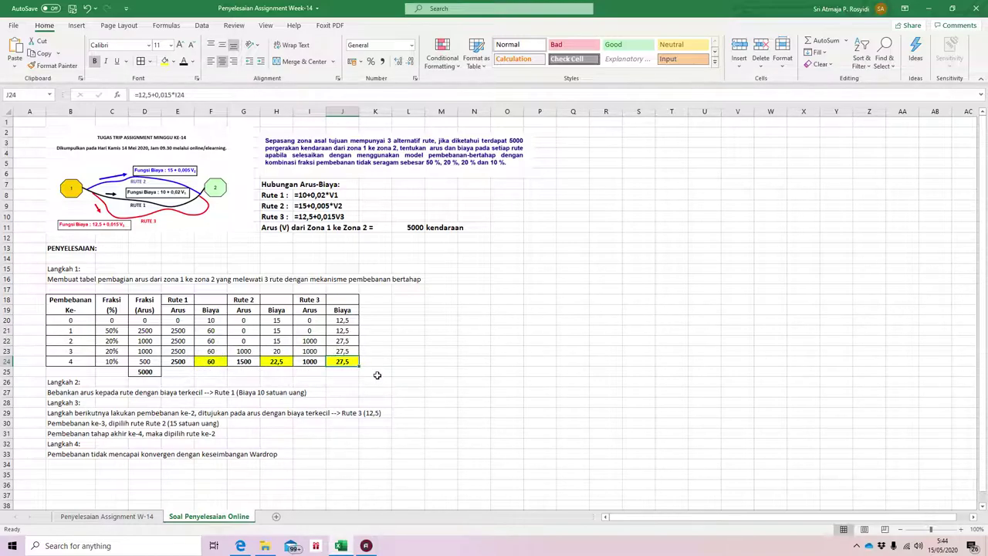
# - Enter in B34 "Karena Rute 1, telah dibebani terlebih dahulu dengan arus yang besar, algoritma tidak dapat mengurangkan nilai arusnya."
pyautogui.click(73, 465)
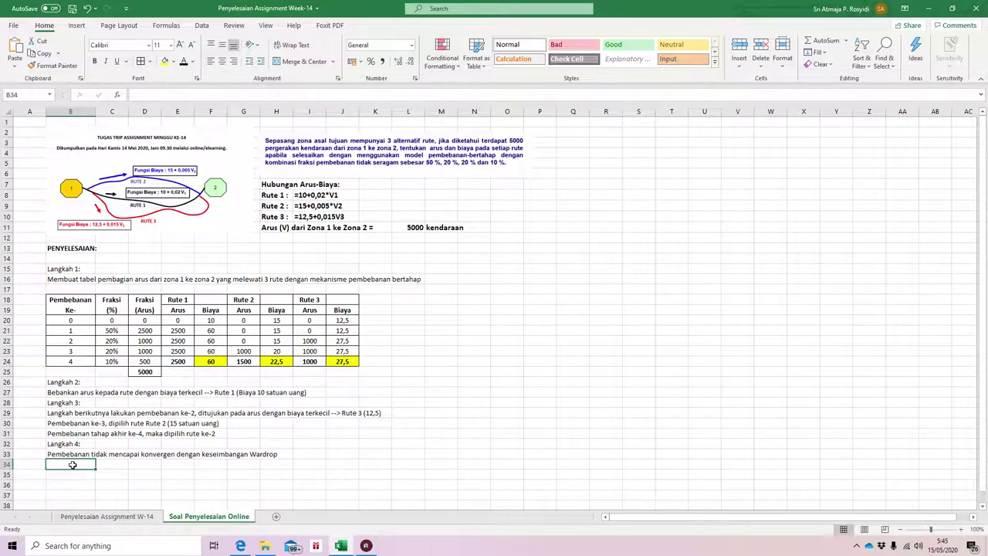
pyautogui.write('Karena Rute 1')
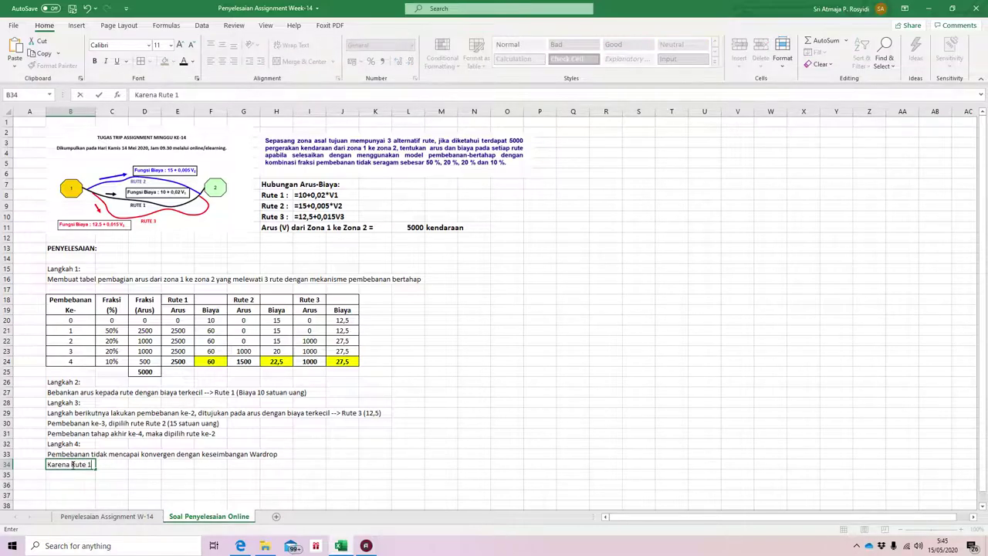
pyautogui.write(', telah dibebani terlebi')
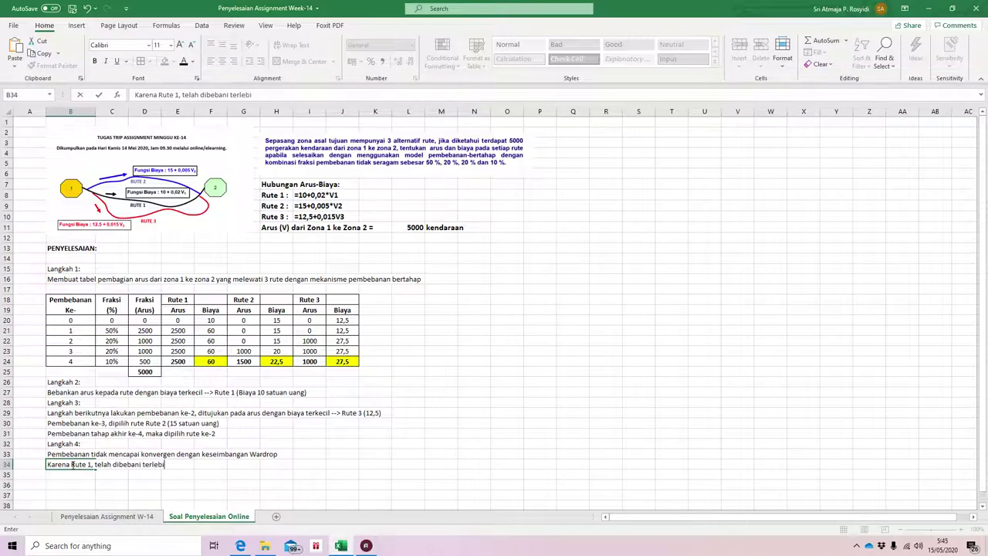
pyautogui.write('h dahulu dengan')
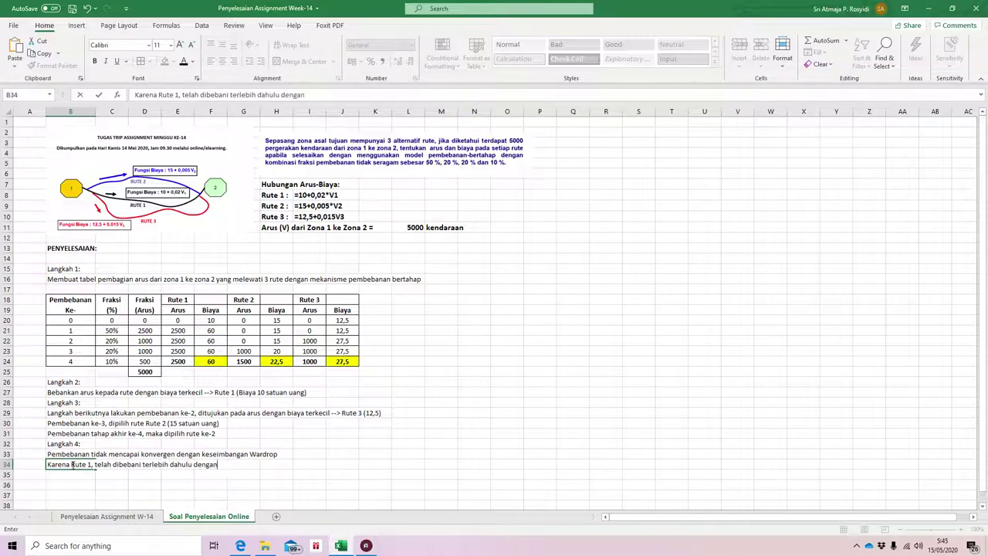
pyautogui.write(' arus yang besar, algoritma tidak da')
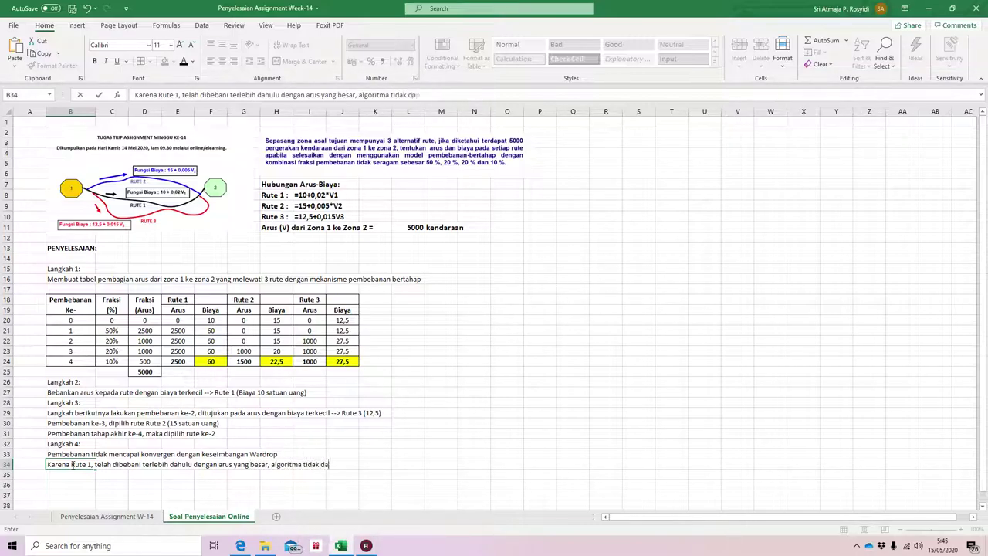
pyautogui.write('pat mengurangk')
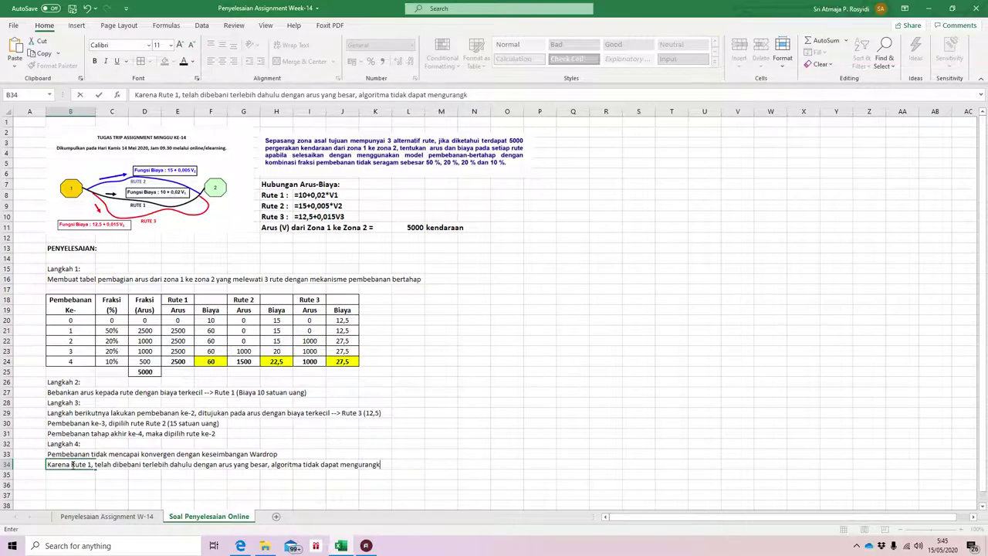
pyautogui.write('an nilai arusny')
pyautogui.write('a.')
pyautogui.press('Return')
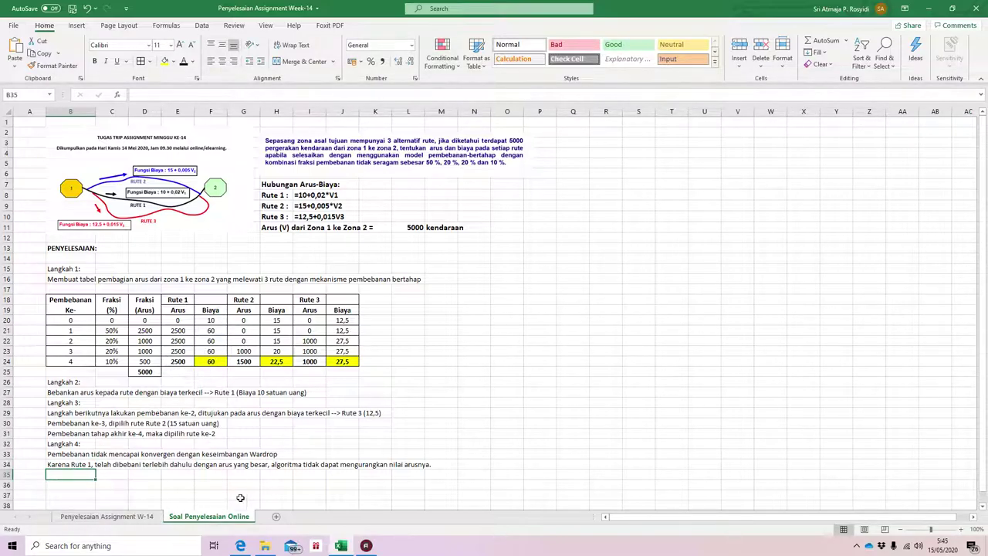
pyautogui.scroll(-1, 430, 458)
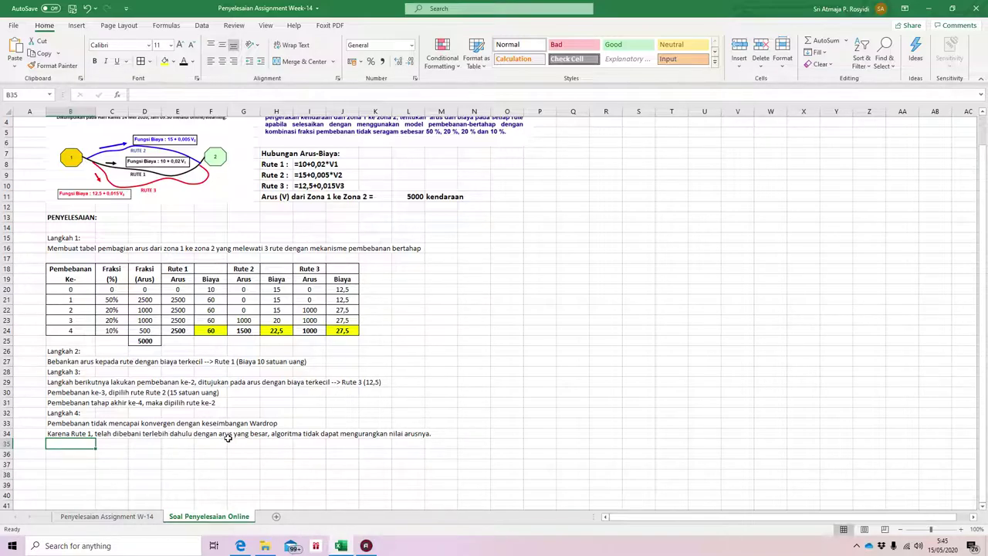
# - Enter the heading "Langkah 5:" in B35
pyautogui.write(':')
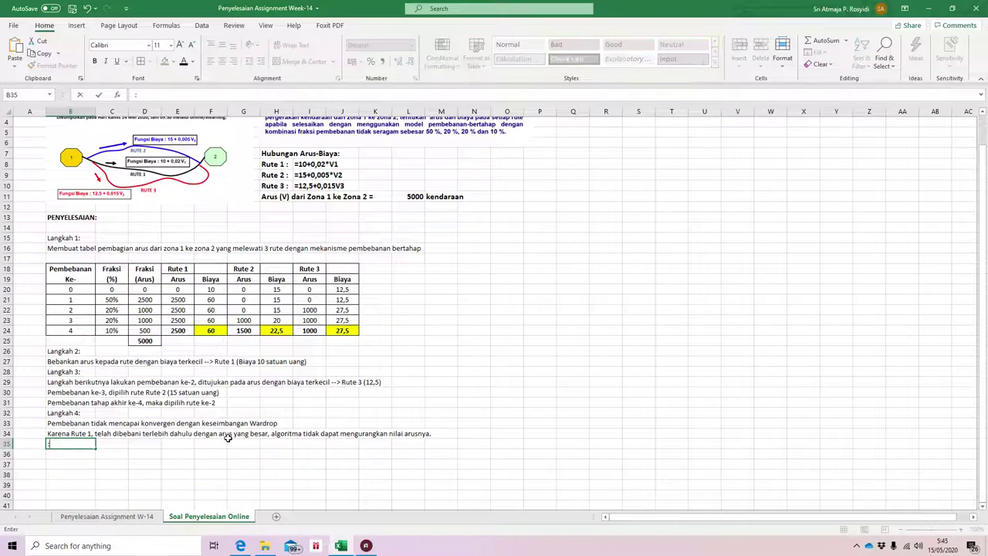
pyautogui.write('Langkah 5:')
pyautogui.press('Return')
# - Enter "Menghitung nilai indikator (δ):" in B36 with δ inserted from the Symbol font, and make the text bold
pyautogui.write('Menghitung')
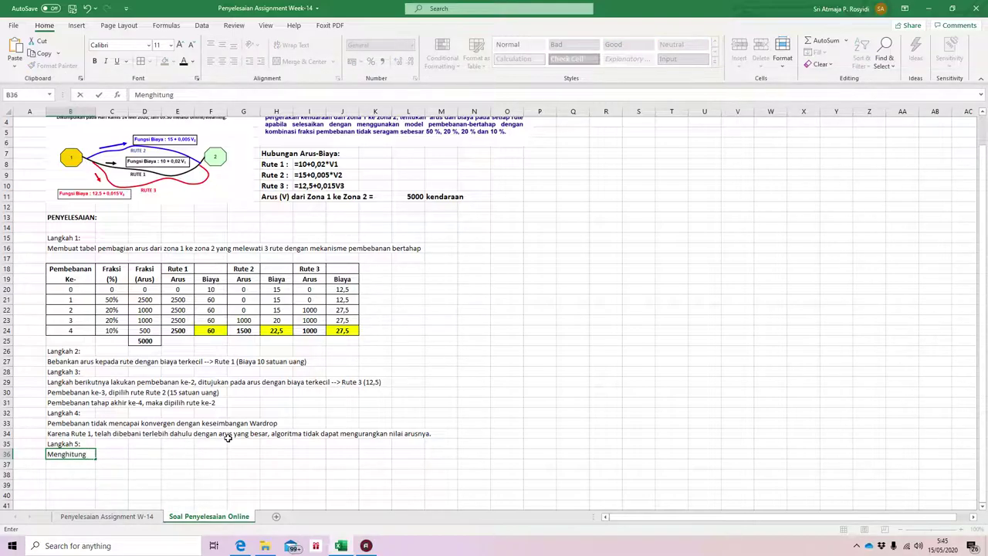
pyautogui.write(' nilai indikator (')
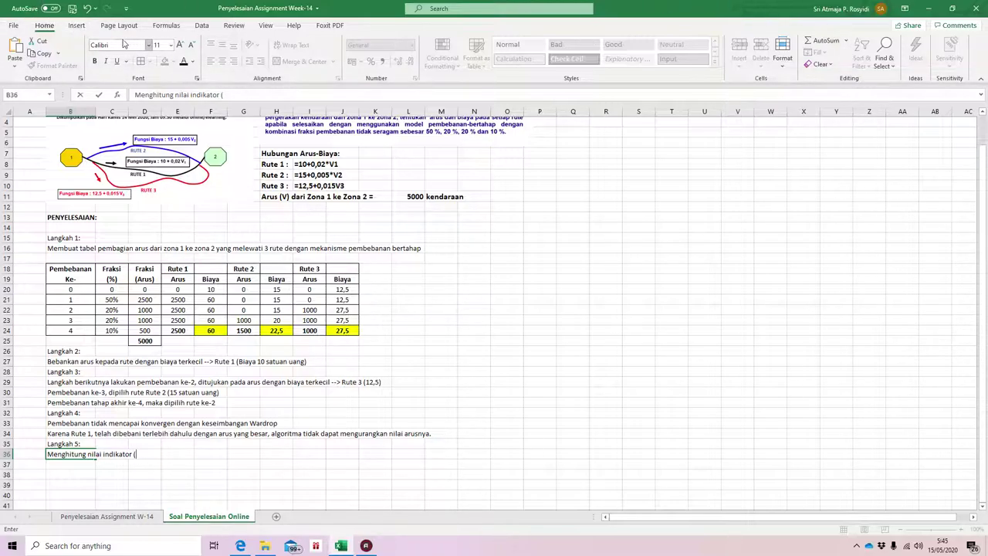
pyautogui.click(80, 27)
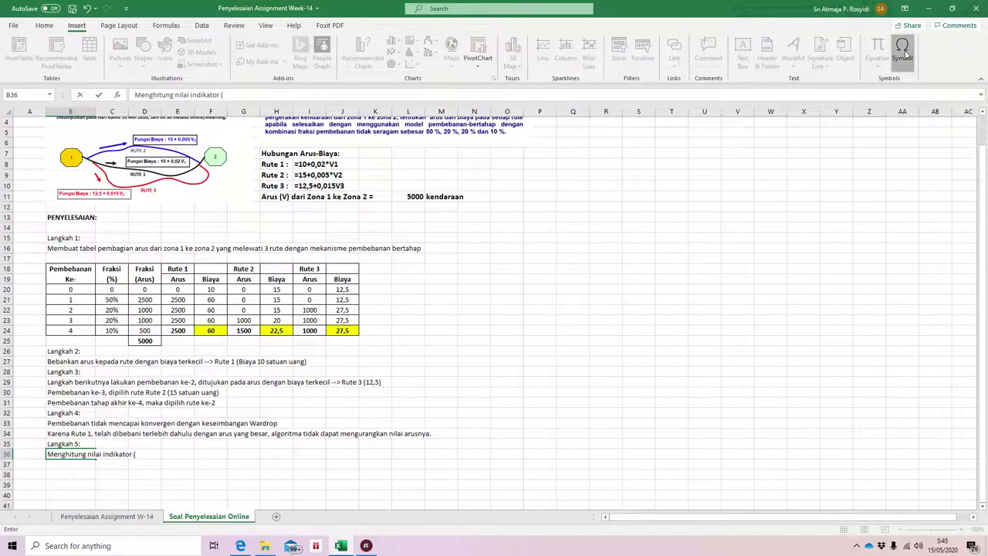
pyautogui.click(904, 53)
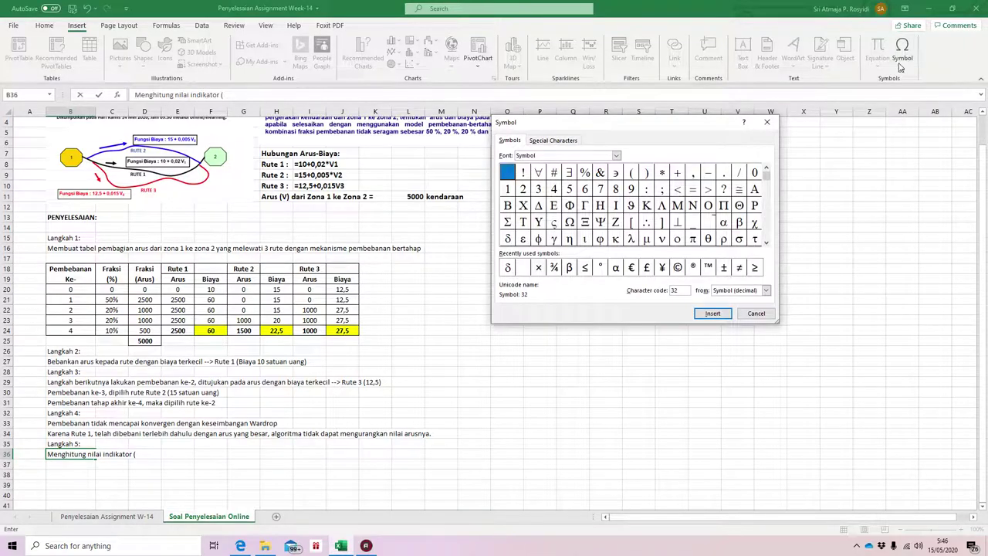
pyautogui.click(513, 240)
pyautogui.click(713, 313)
pyautogui.click(756, 312)
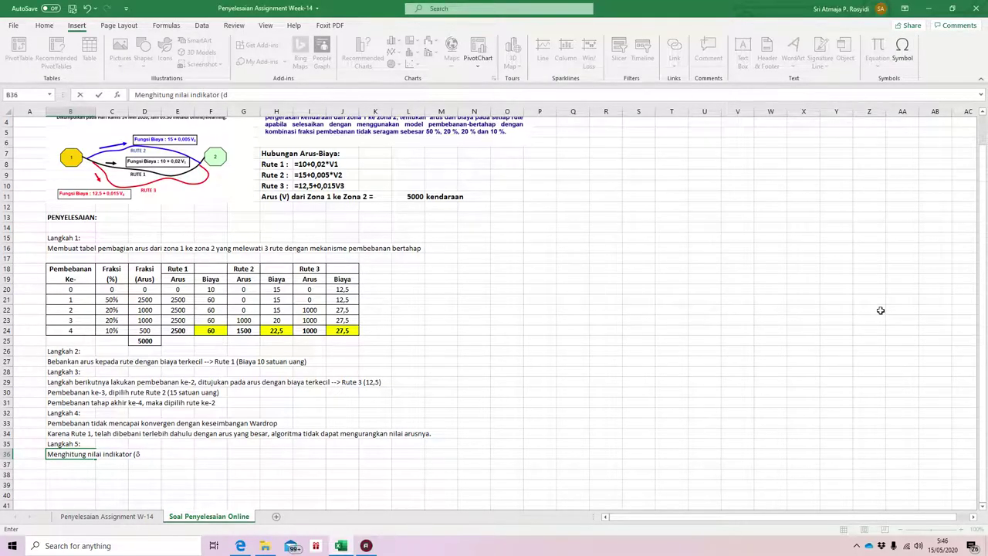
pyautogui.hotkey('ctrl', 'Return')
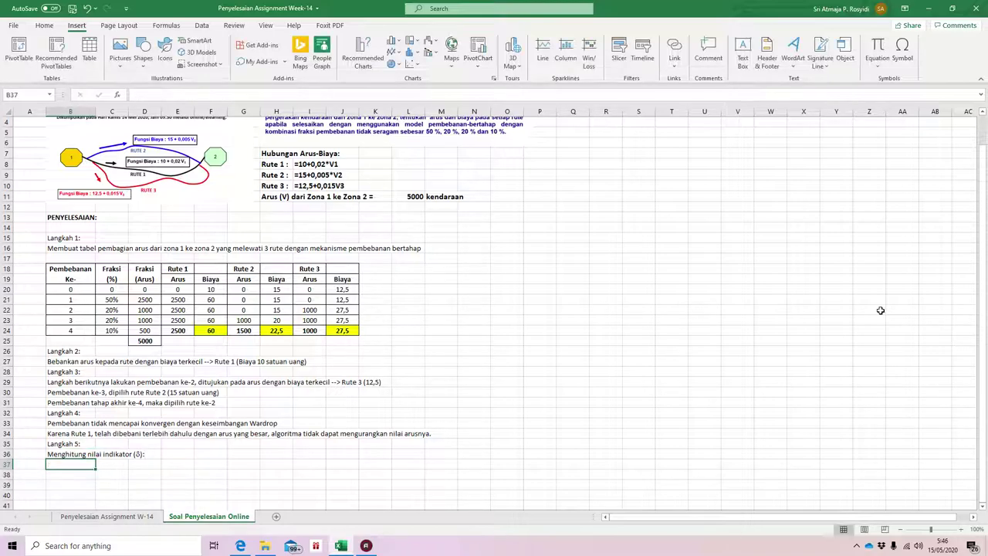
pyautogui.hotkey('ctrl', 'b')
pyautogui.press('Down')
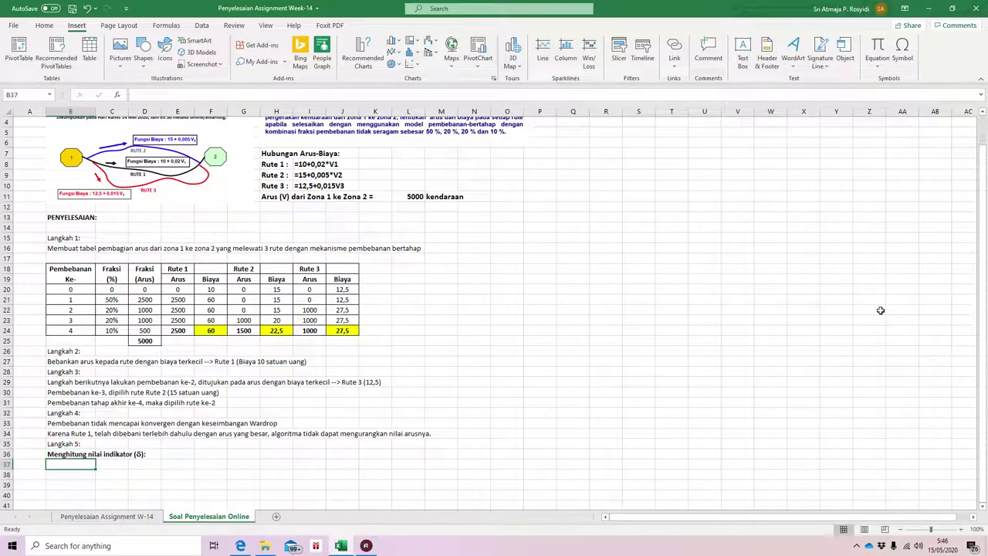
pyautogui.click(877, 68)
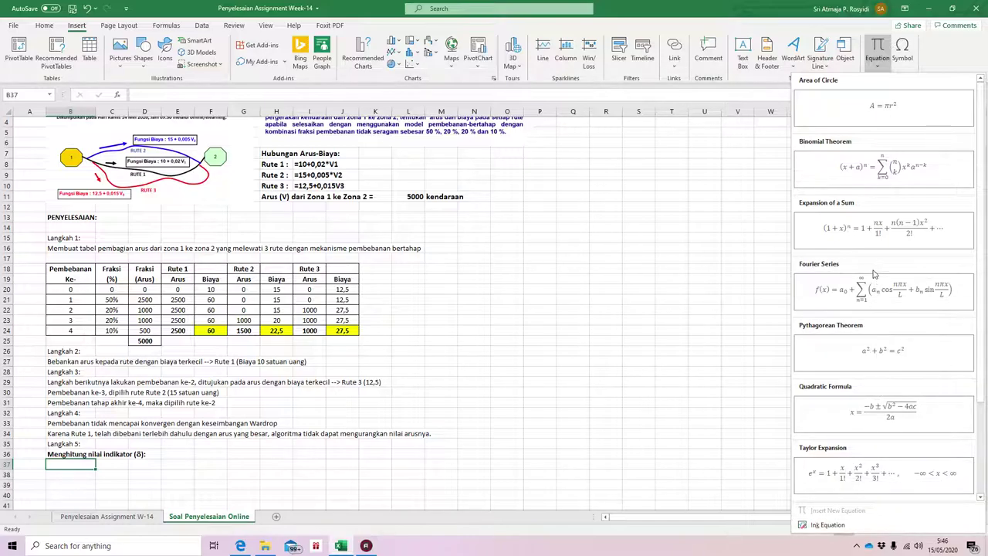
pyautogui.scroll(-2, 873, 421)
pyautogui.scroll(2, 871, 422)
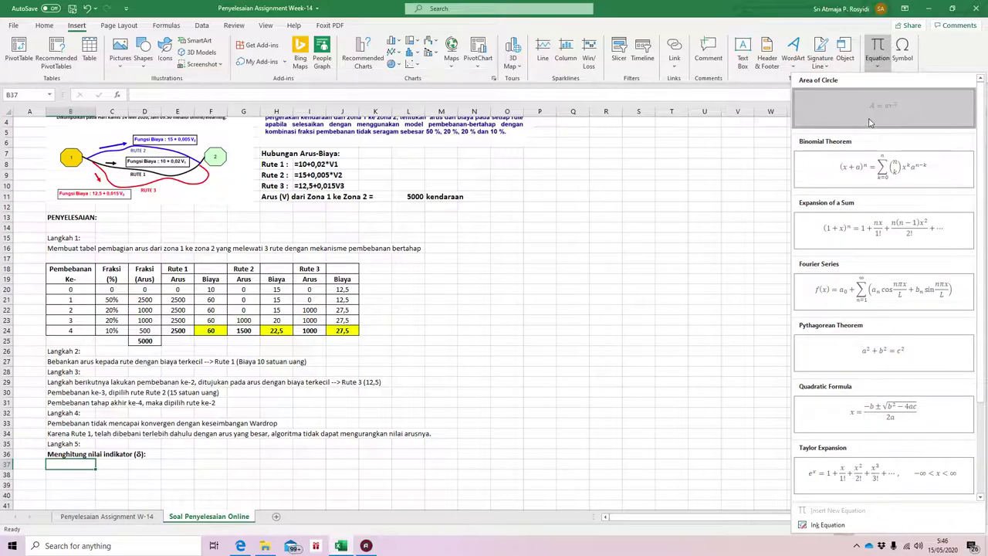
pyautogui.press('Escape')
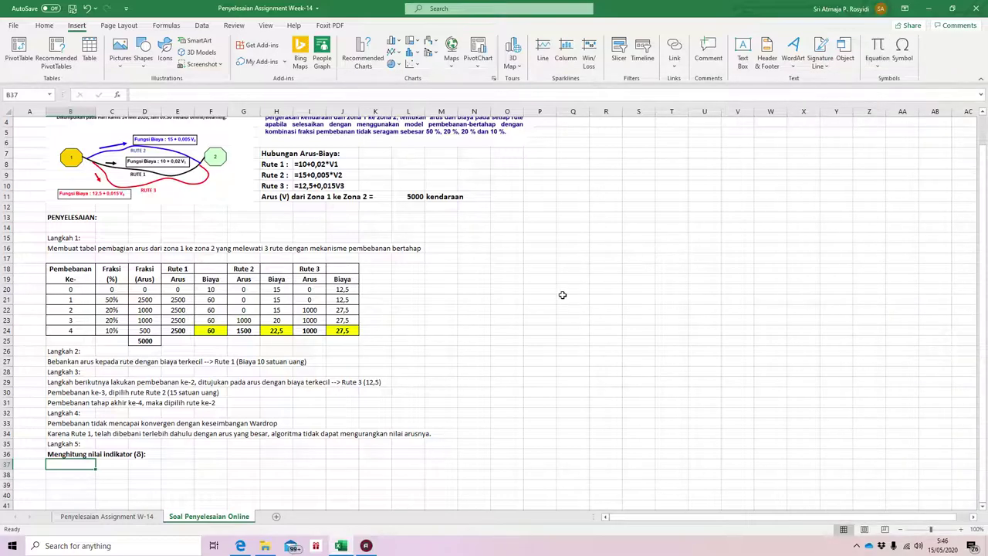
pyautogui.click(401, 301)
pyautogui.click(501, 309)
pyautogui.moveTo(502, 307); pyautogui.dragTo(127, 461)
pyautogui.press('Delete')
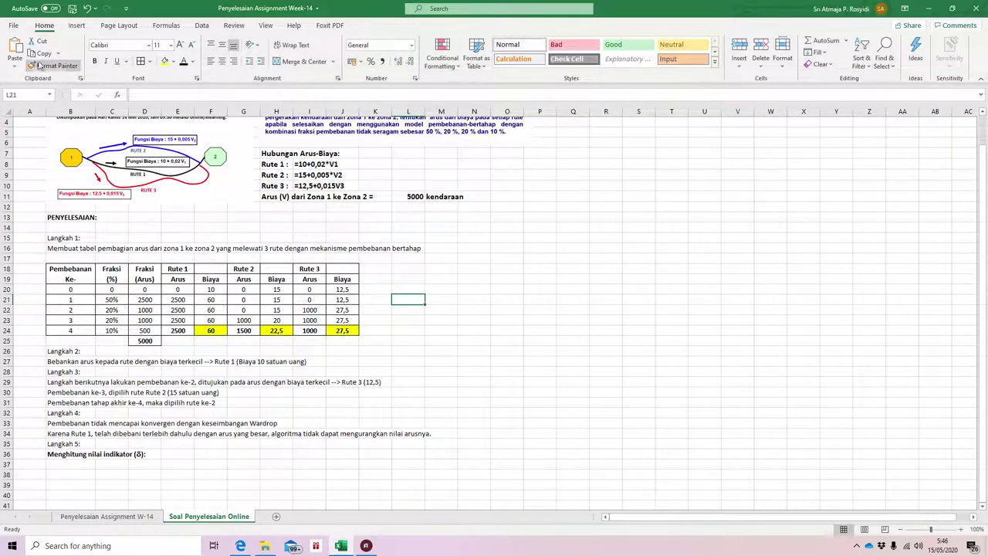
# - Insert a new MathType 7.0 Equation object into the worksheet at L21
pyautogui.click(77, 25)
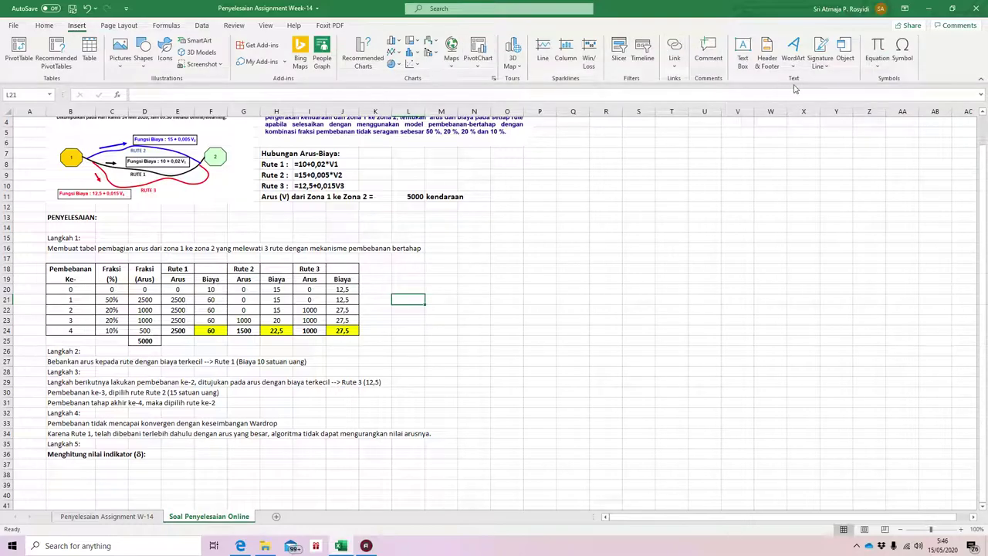
pyautogui.click(845, 48)
pyautogui.scroll(-2, 585, 190)
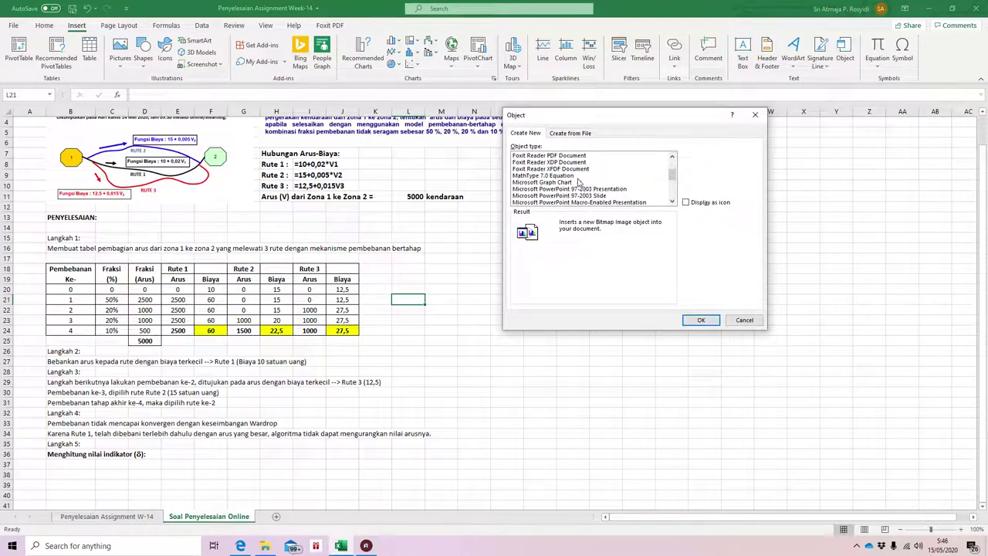
pyautogui.click(575, 175)
pyautogui.click(702, 320)
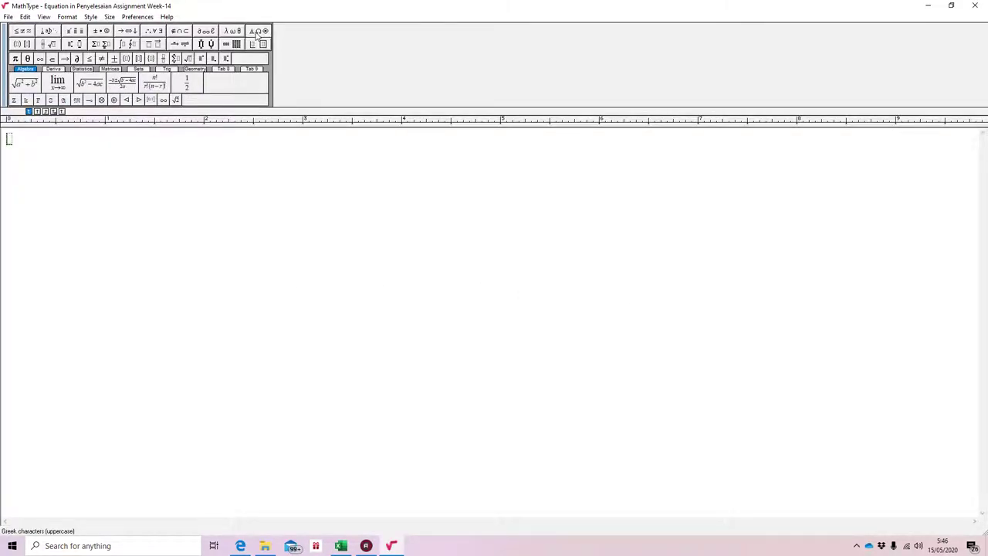
# - Write δ = followed by a fraction, with the bracketed term 2500(60−22,5) as the start of its numerator
pyautogui.moveTo(236, 36)
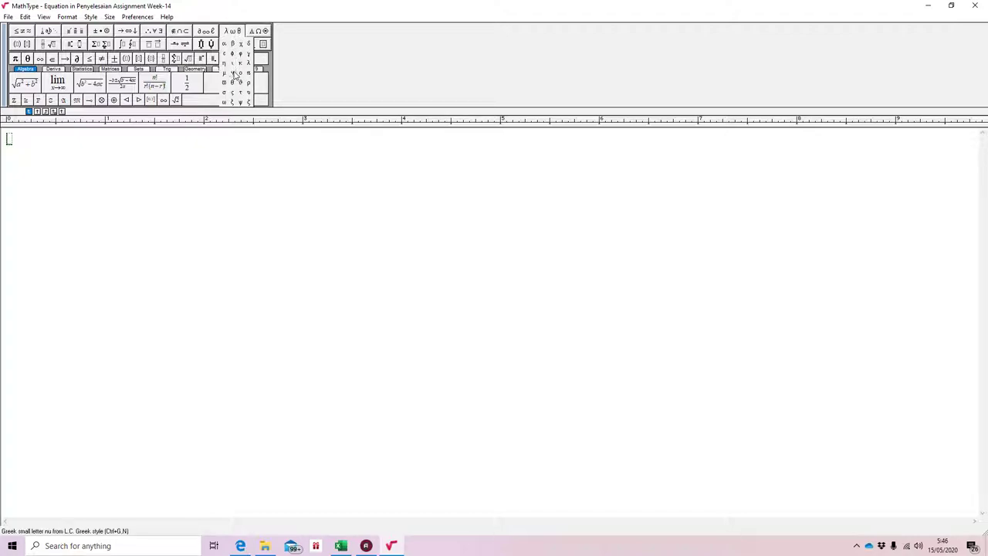
pyautogui.click(248, 46)
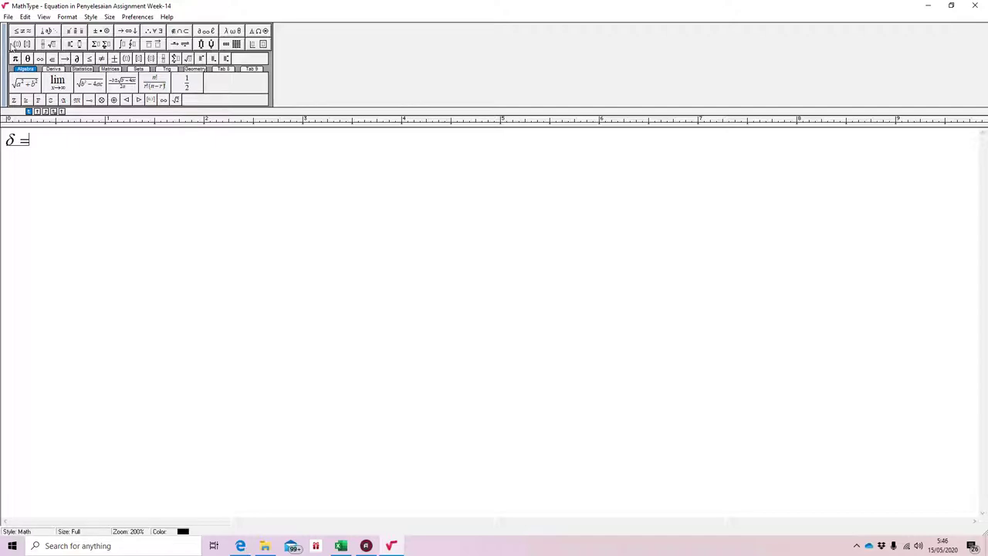
pyautogui.click(44, 56)
pyautogui.write('2500')
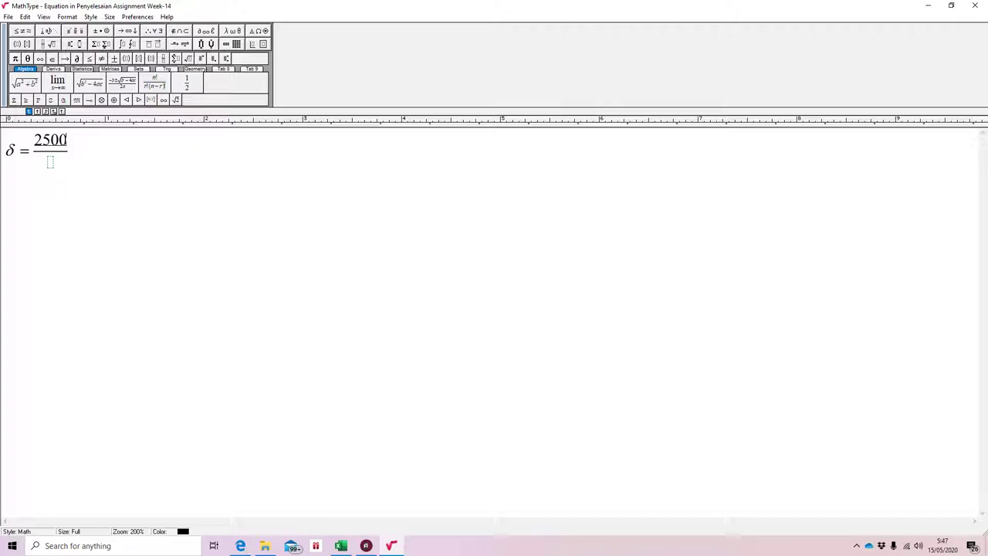
pyautogui.click(21, 44)
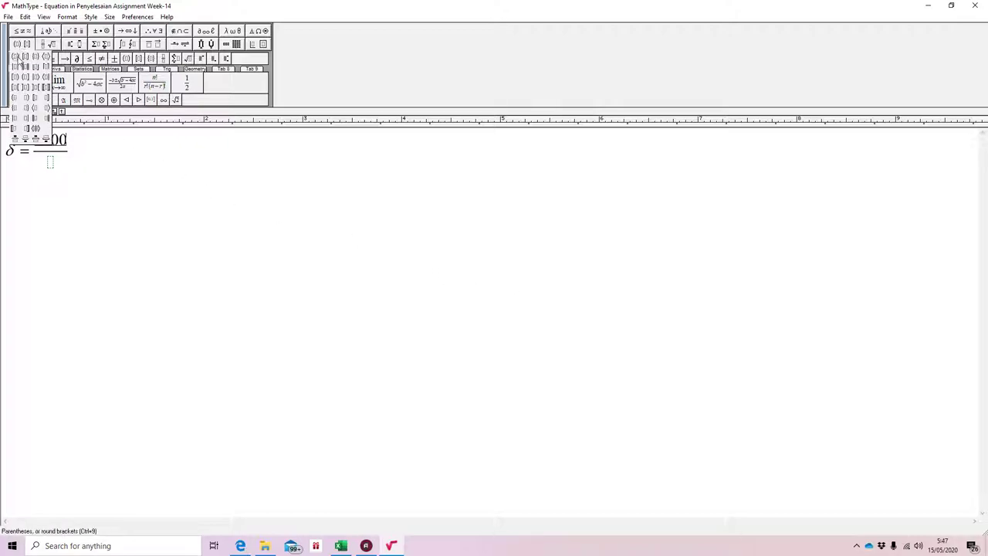
pyautogui.click(15, 56)
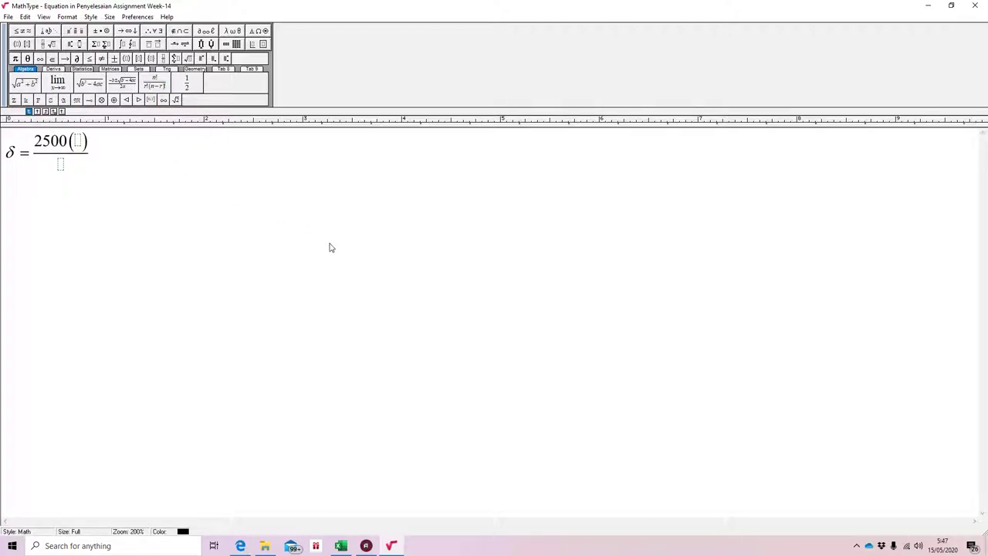
pyautogui.write('d')
pyautogui.write('0')
pyautogui.write('-')
pyautogui.write('22,5')
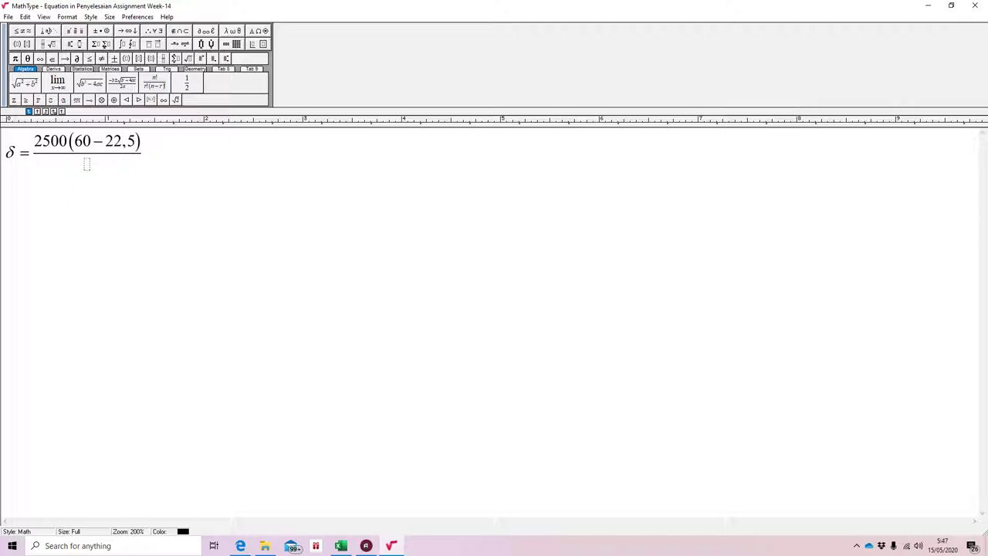
pyautogui.press('Right')
# - Add the second term +1500(22,5−22,5) to the fraction's numerator
pyautogui.write('+')
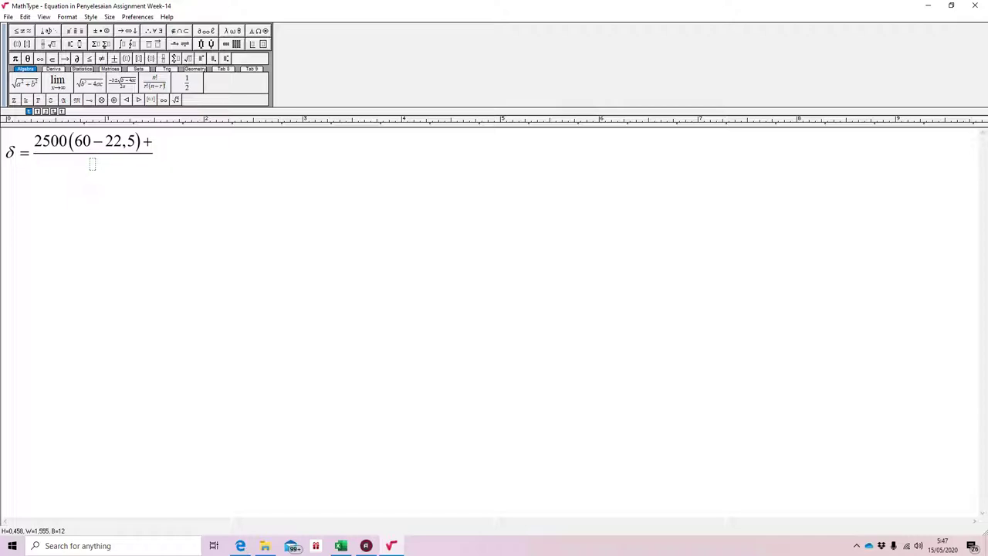
pyautogui.write('1500')
pyautogui.click(17, 43)
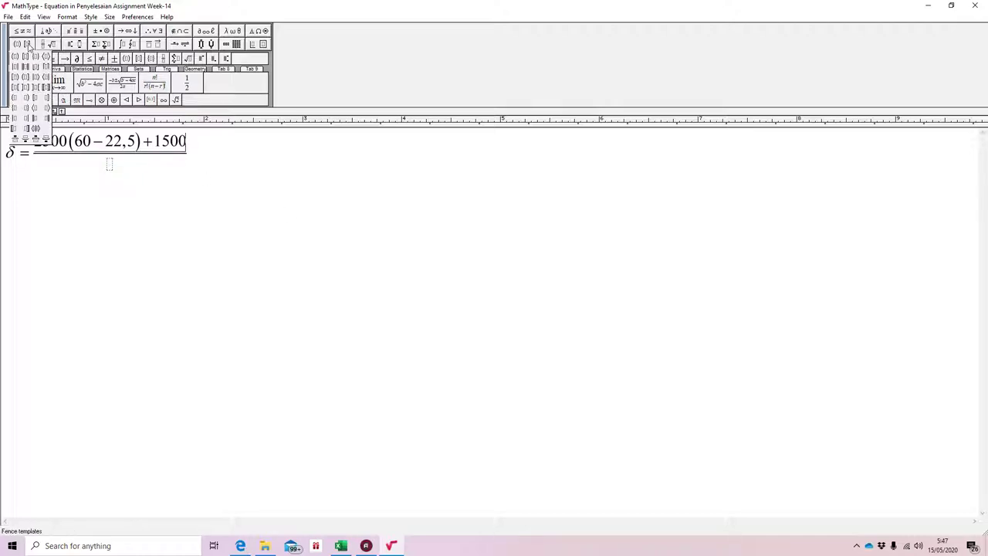
pyautogui.click(16, 61)
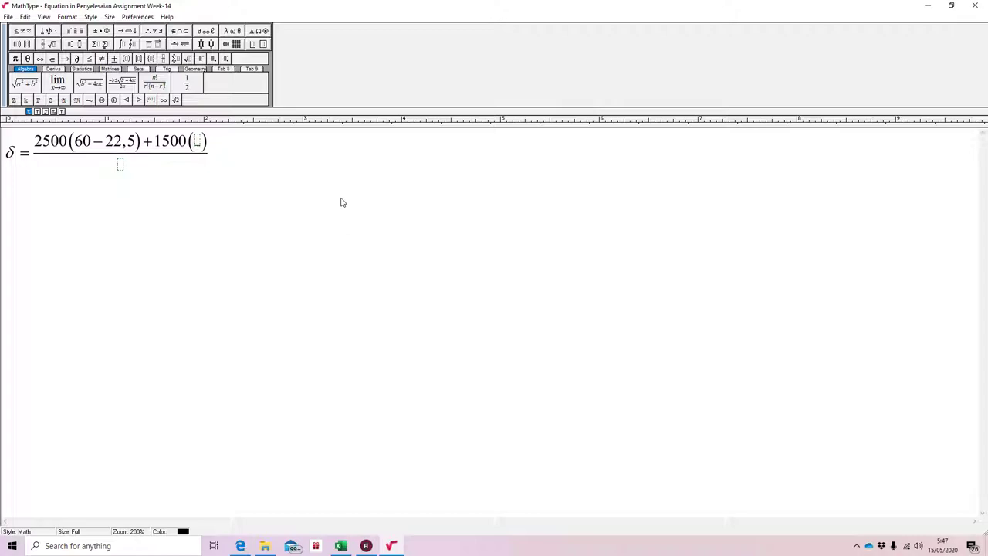
pyautogui.write('22,5')
pyautogui.write('-22,5−22,5')
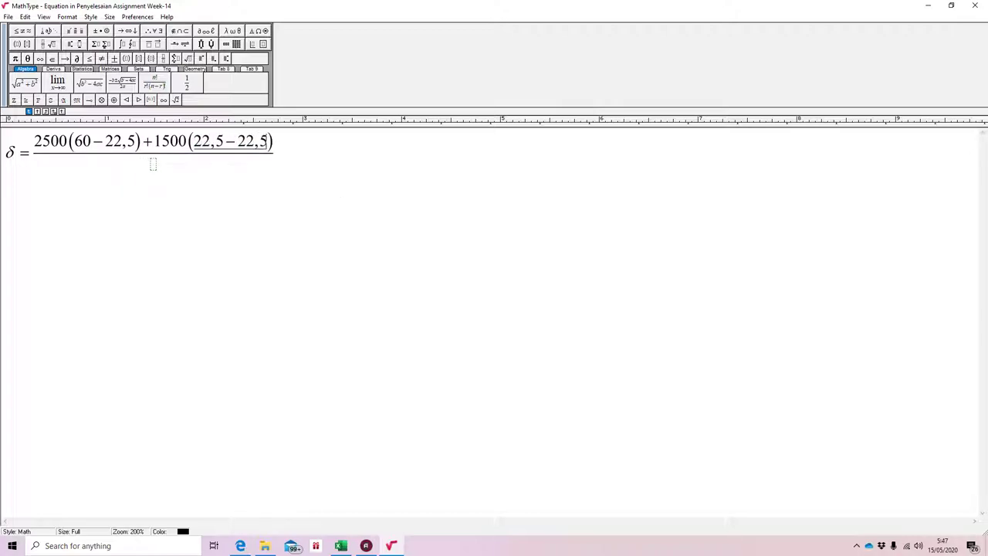
pyautogui.press('Right')
# - Complete the numerator with the third term +1000(27,5−22,5)
pyautogui.write('+1000')
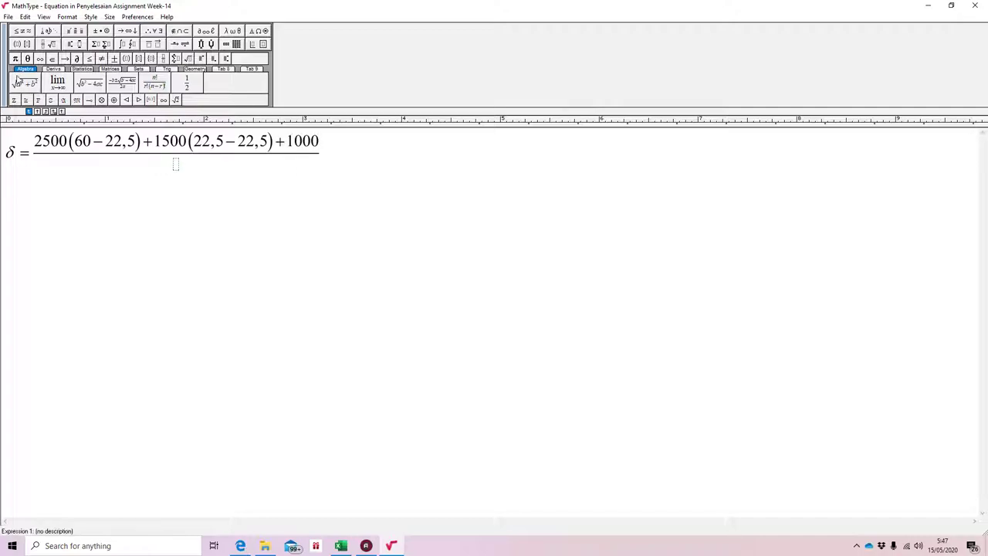
pyautogui.click(17, 44)
pyautogui.click(15, 56)
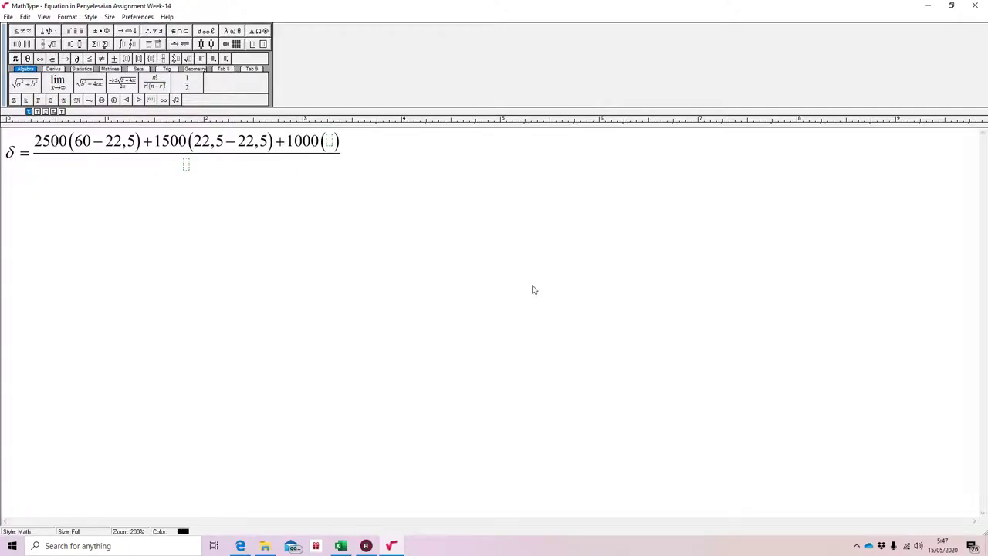
pyautogui.write('27,5-22,5')
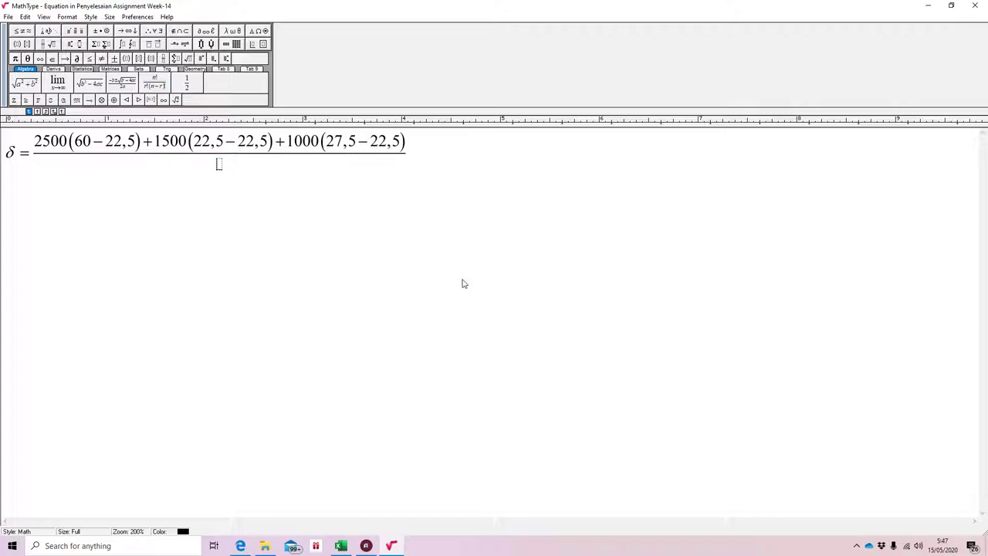
# - Fill the fraction's denominator with 5000(22,5)
pyautogui.write('5000')
pyautogui.click(21, 44)
pyautogui.click(16, 56)
pyautogui.write('22,5')
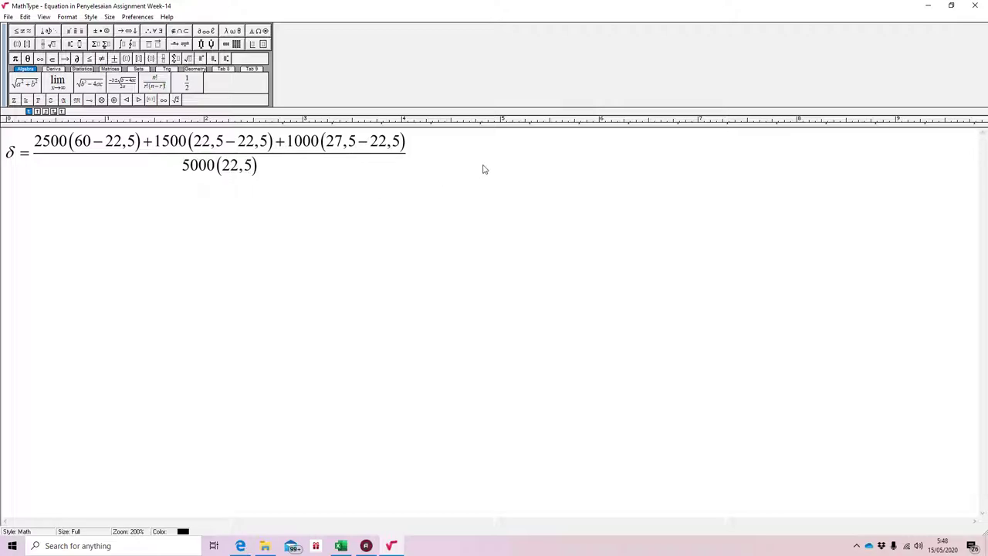
# - Add a second equation line reading δ = 98.750/112.500 as a stacked fraction, reusing the δ = from the first line
pyautogui.click(430, 162)
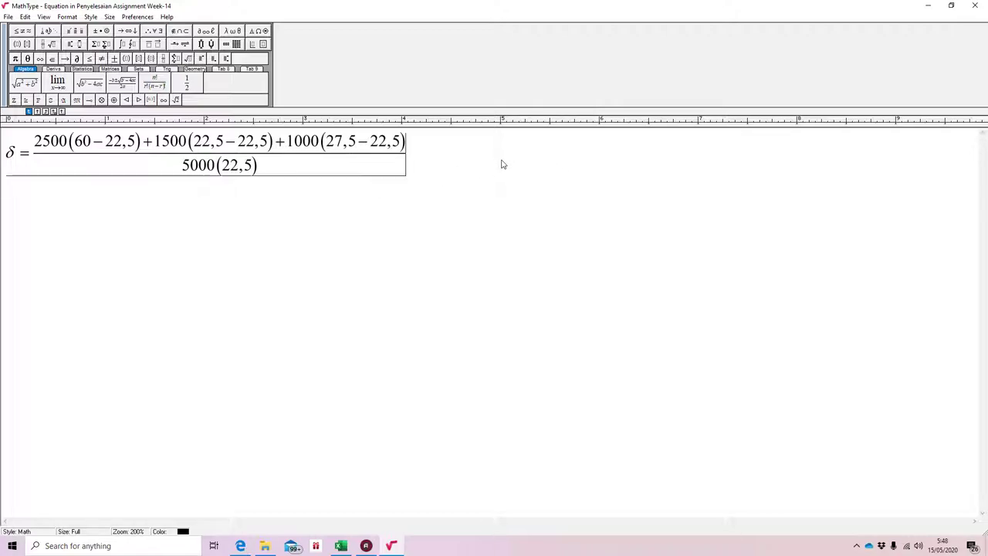
pyautogui.press('Return')
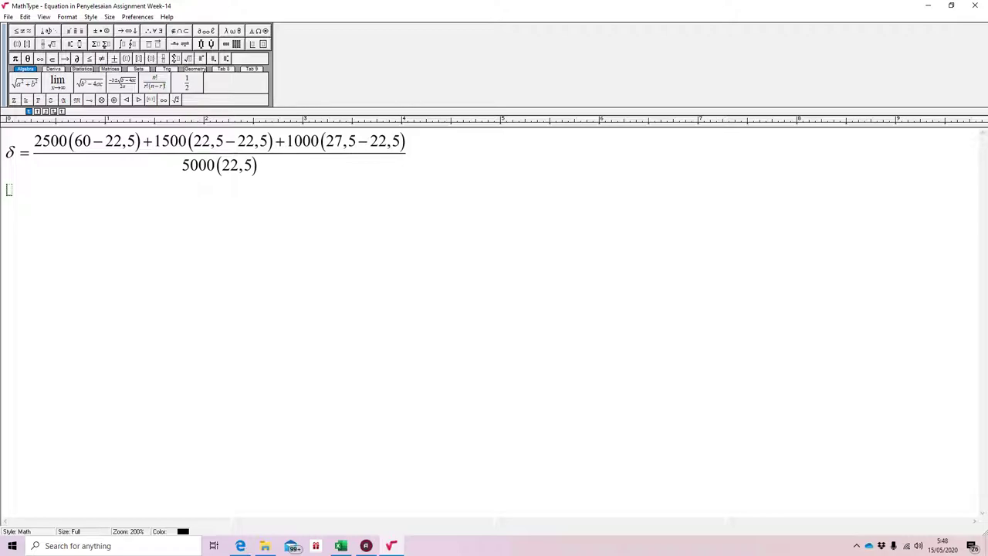
pyautogui.moveTo(13, 158); pyautogui.dragTo(29, 159)
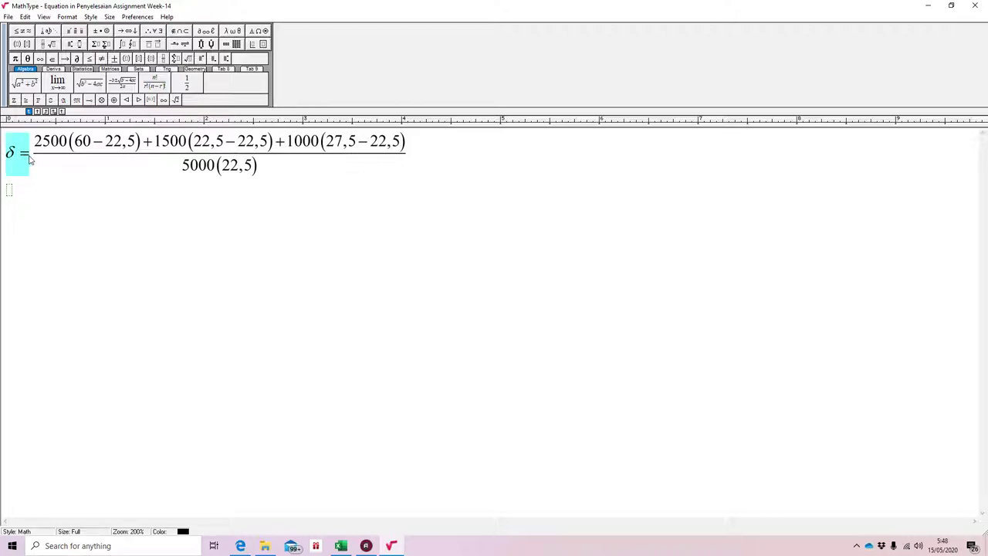
pyautogui.click(10, 195)
pyautogui.write('δ =')
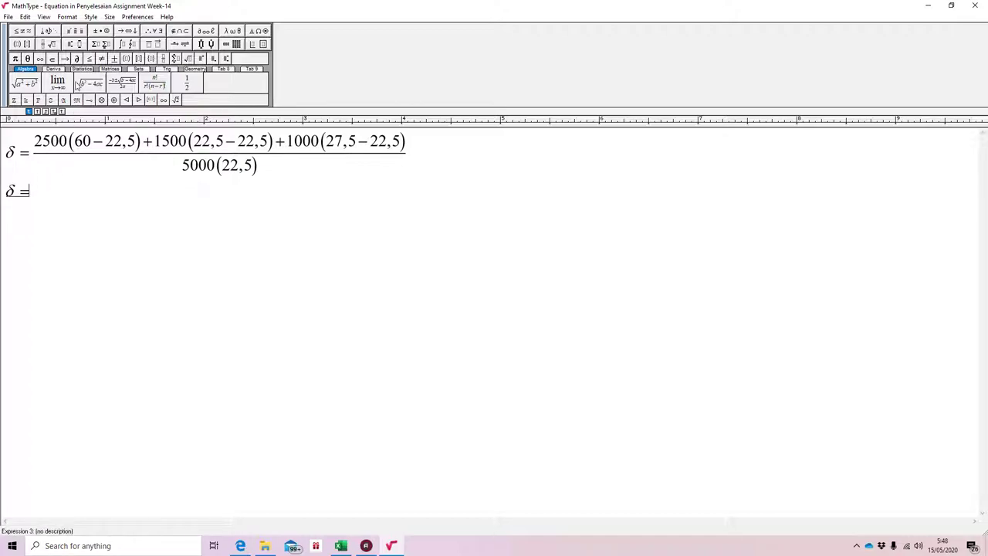
pyautogui.click(47, 43)
pyautogui.click(40, 59)
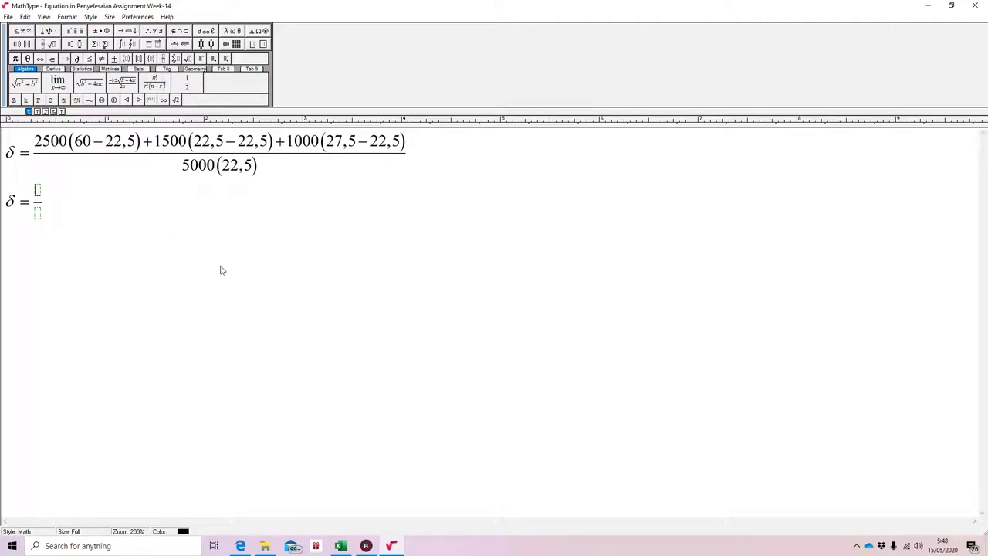
pyautogui.write('98')
pyautogui.write('.7')
pyautogui.write('50/')
pyautogui.write('112.')
pyautogui.write('500')
pyautogui.press('Tab')
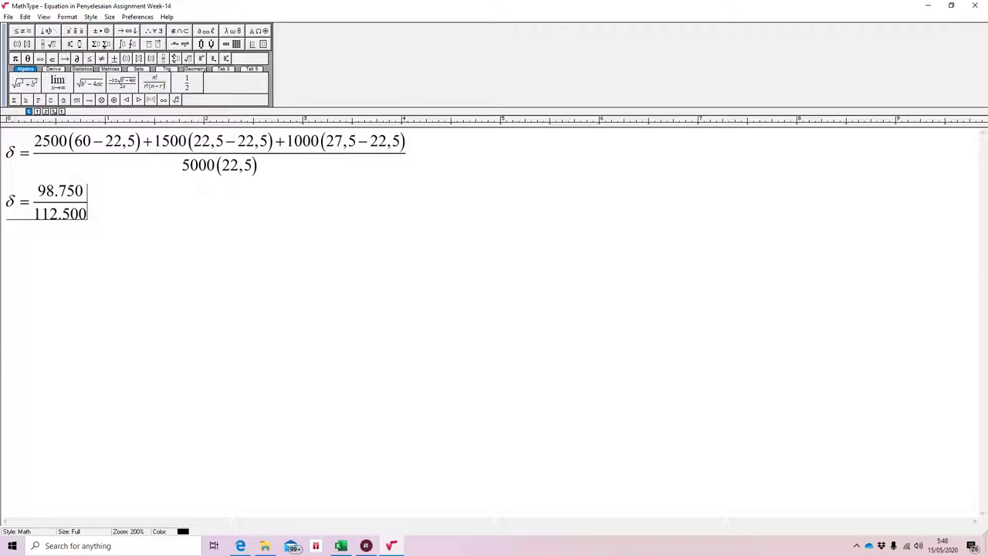
# - Continue the second equation line after the fraction with = 0,8778 and a typed arrow --> pointing to 0
pyautogui.write('= 0,8778 ')
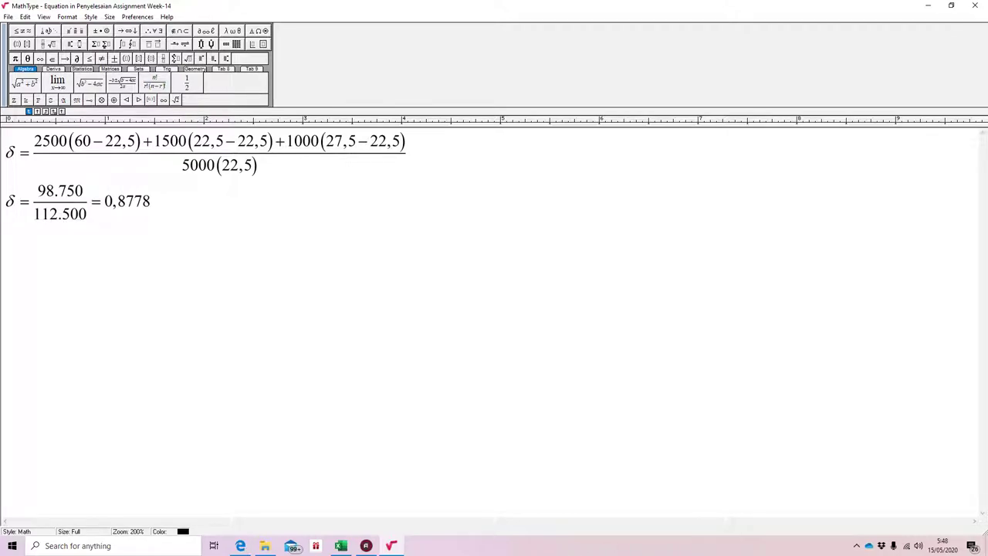
pyautogui.write('- - ')
pyautogui.write('> ')
pyautogui.write('0')
# - Replace the typed dashes and greater-than sign between 0,8778 and 0 with a rightwards arrow symbol
pyautogui.press('Left')
pyautogui.press('Left')
pyautogui.press('BackSpace')
pyautogui.press('Left')
pyautogui.hotkey('shift', 'Right')
pyautogui.hotkey('shift', 'Right')
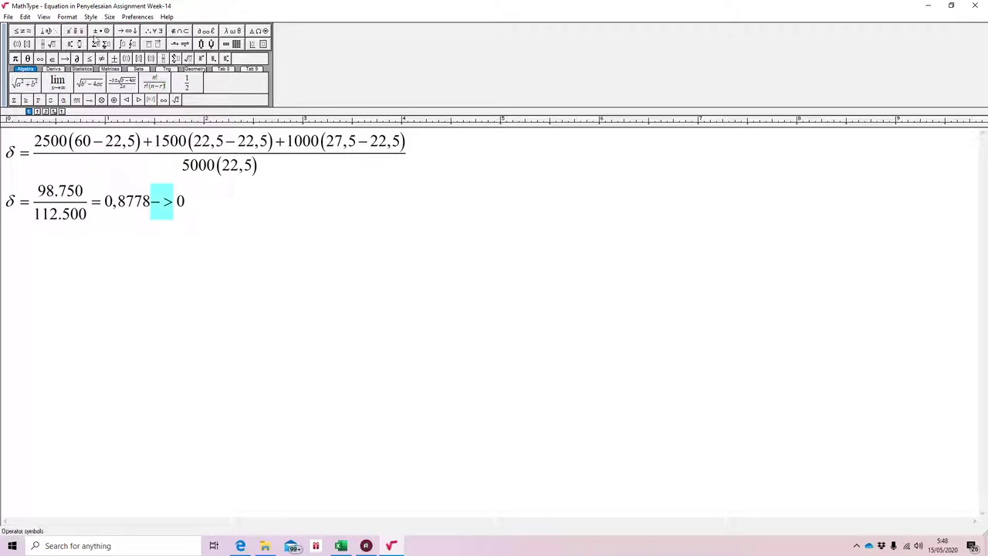
pyautogui.click(122, 32)
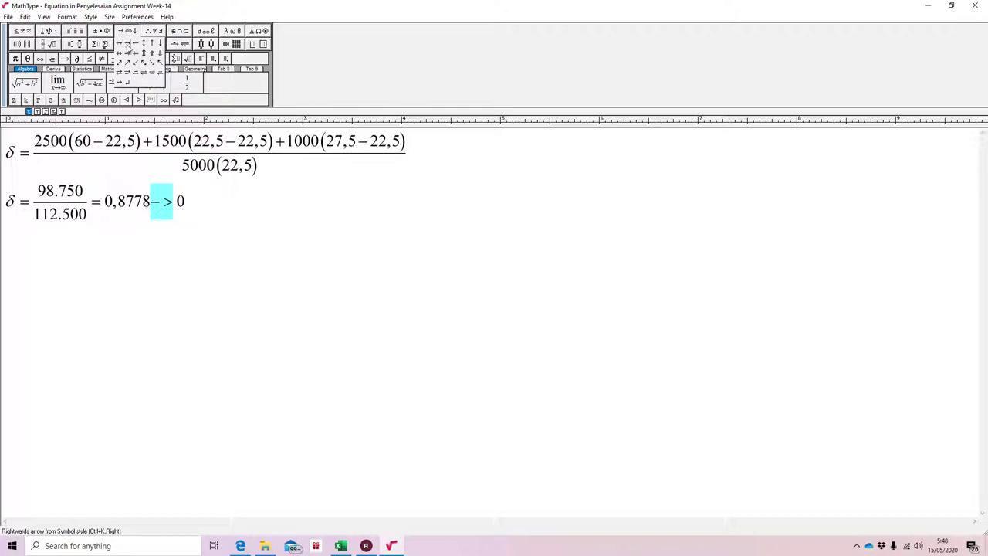
pyautogui.click(128, 45)
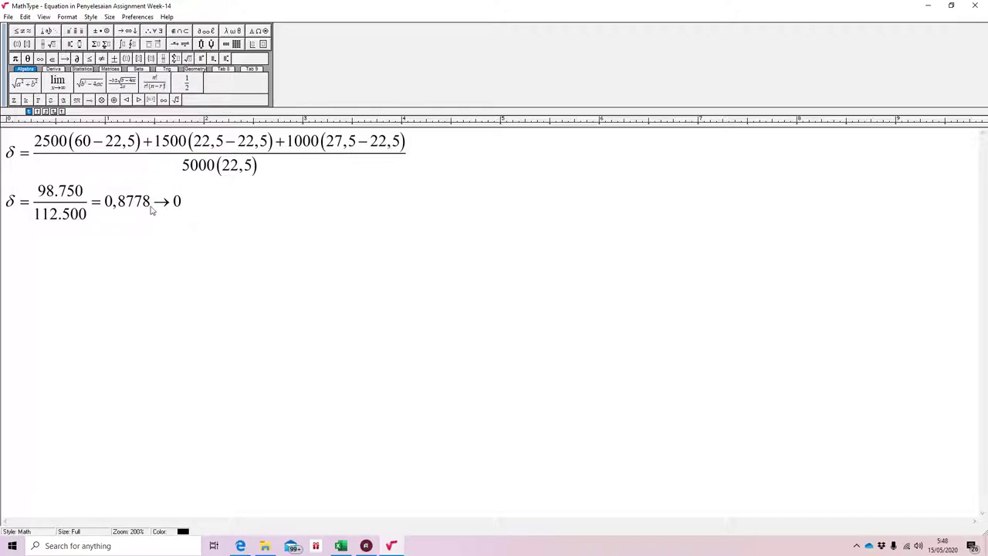
pyautogui.click(184, 205)
pyautogui.write('(tudaj')
pyautogui.press('BackSpace')
pyautogui.press('BackSpace')
pyautogui.press('BackSpace')
pyautogui.press('BackSpace')
pyautogui.press('BackSpace')
pyautogui.press('BackSpace')
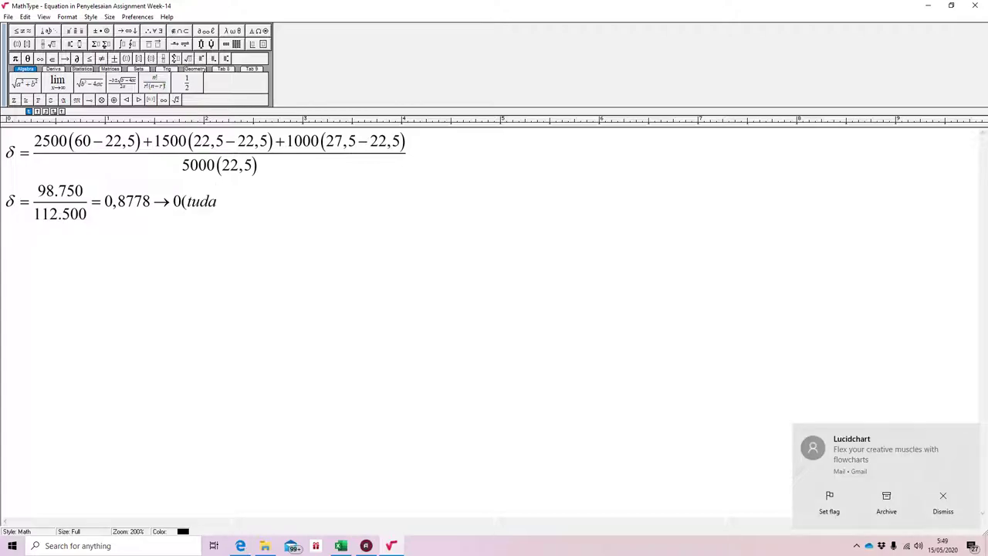
# - Close the equation editor and save the changes to the equation object in the worksheet
pyautogui.press('Up')
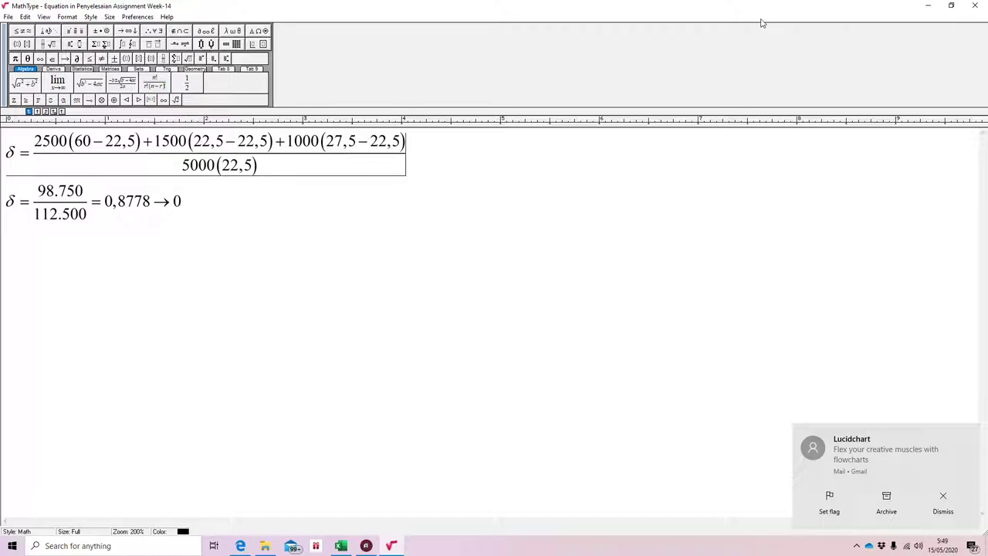
pyautogui.press('super+Down')
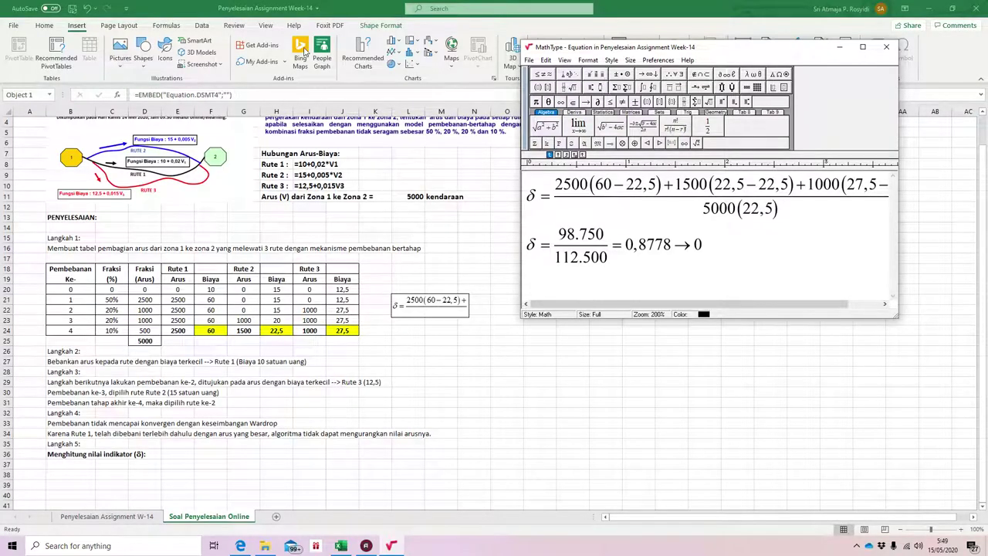
pyautogui.click(887, 47)
pyautogui.click(670, 194)
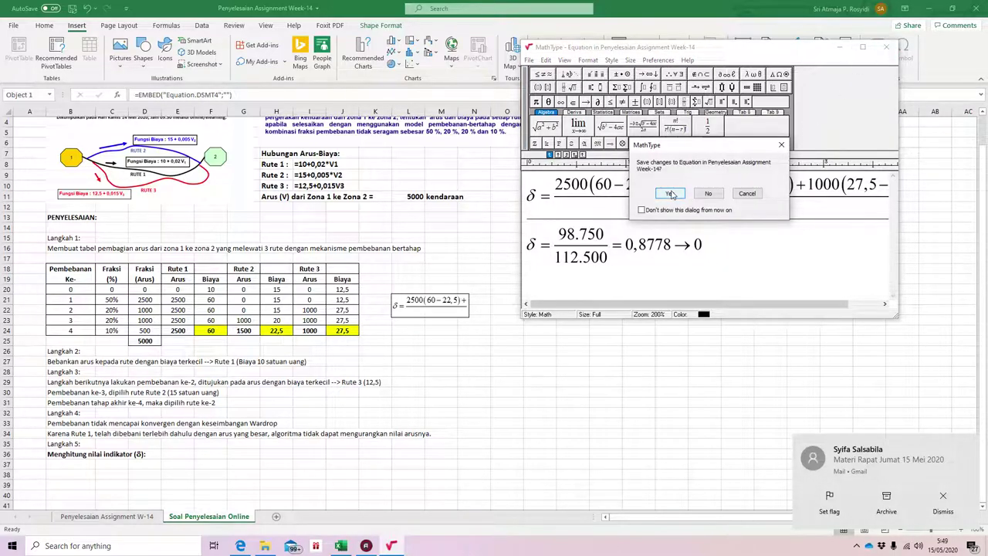
# - Move the δ equation object beside the "Menghitung nilai indikator (δ):" label in row 36 and deselect it
pyautogui.click(933, 499)
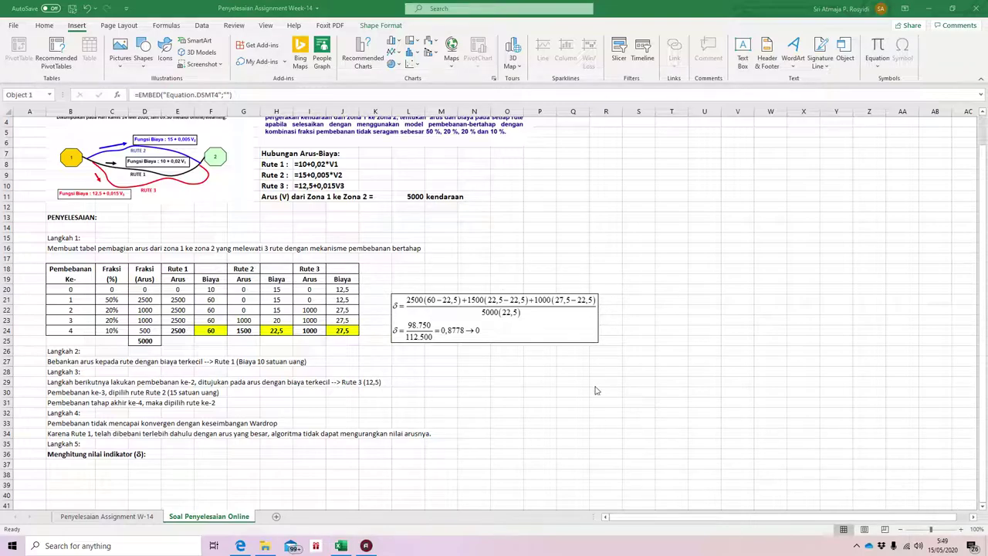
pyautogui.moveTo(527, 342); pyautogui.dragTo(293, 495)
pyautogui.click(537, 371)
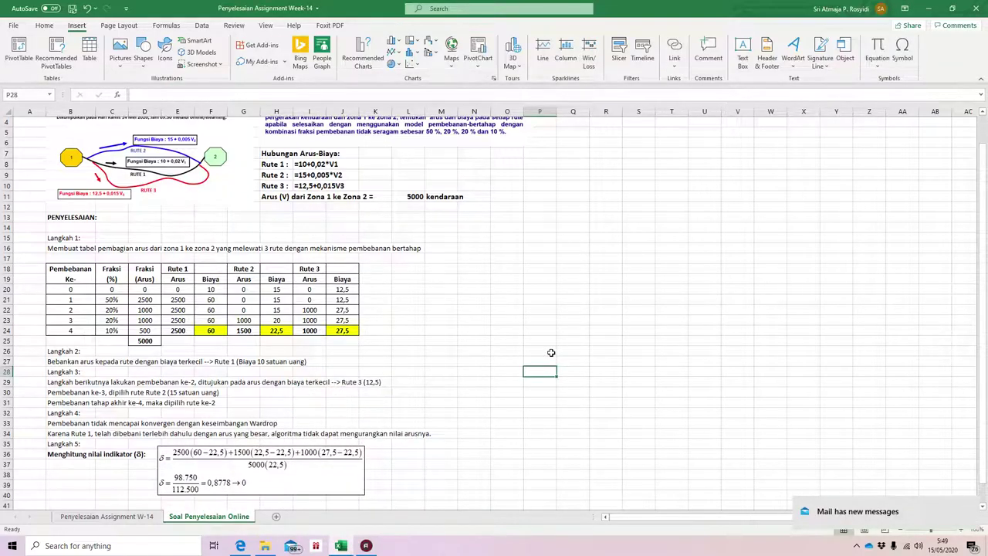